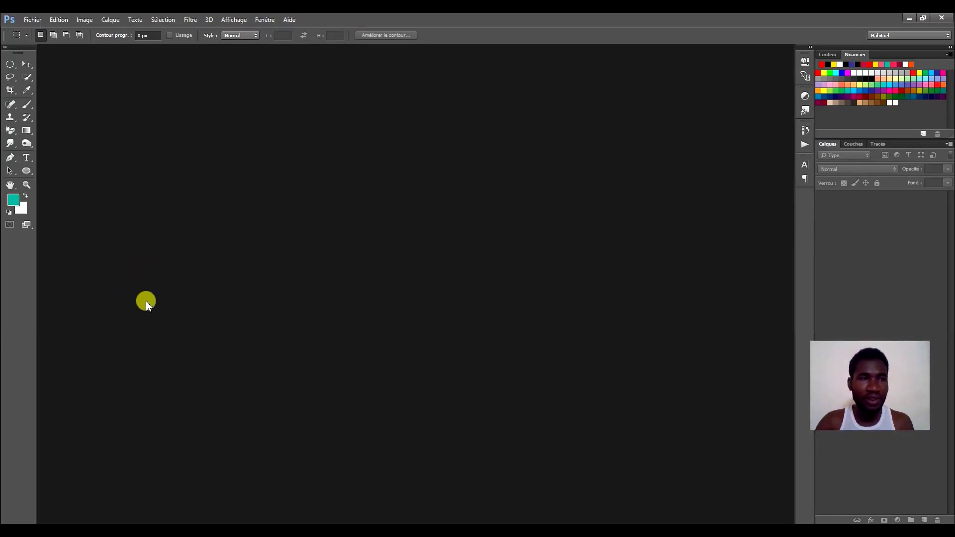
Bring up the New document dialog (85,01 × 55,03 mm, 150 ppi, CMYK 8-bit) with Ctrl+N.
{"action": "left_click", "coordinate": [35, 20]}
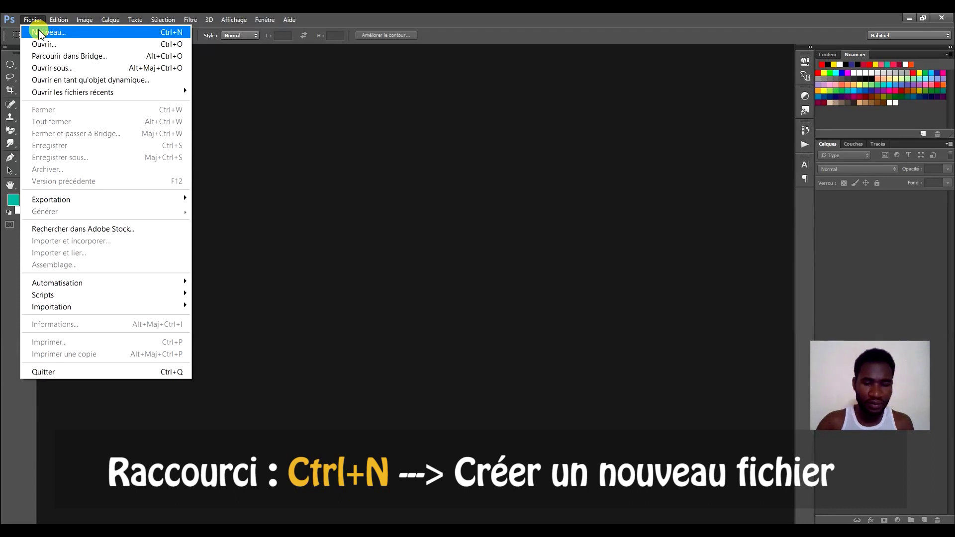
{"action": "left_click", "coordinate": [536, 18]}
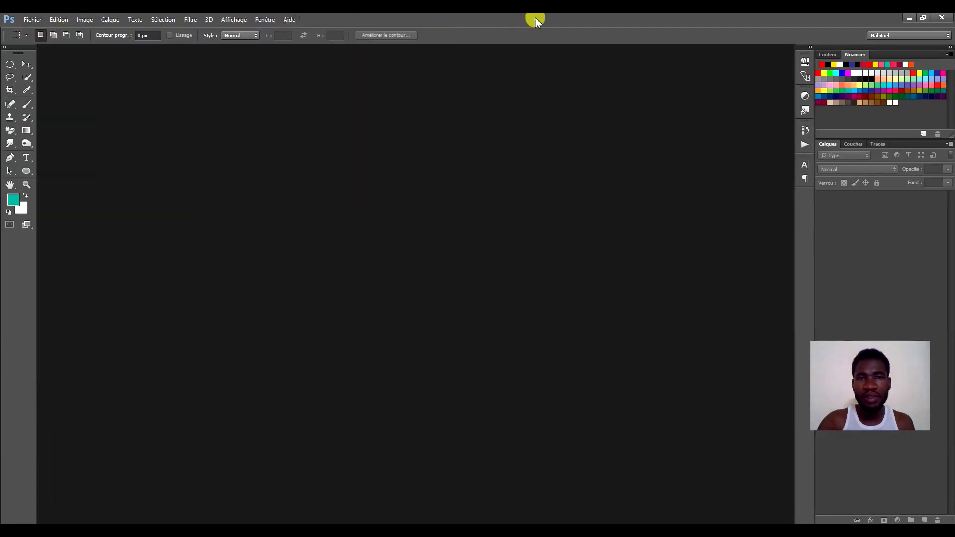
{"action": "key", "text": "ctrl+n"}
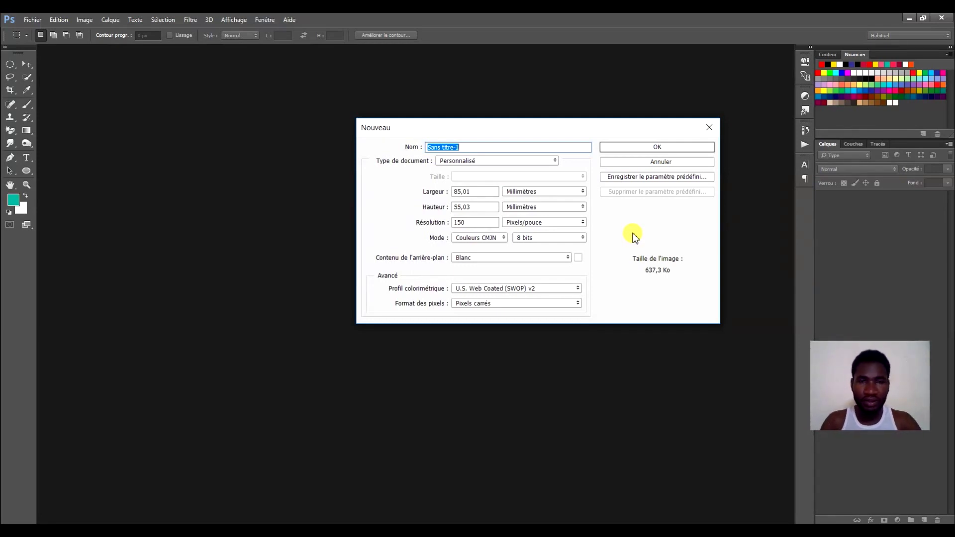
Create a blank document named 'Carte de visite' at 85 × 55 mm.
{"action": "type", "text": "Carte de visite"}
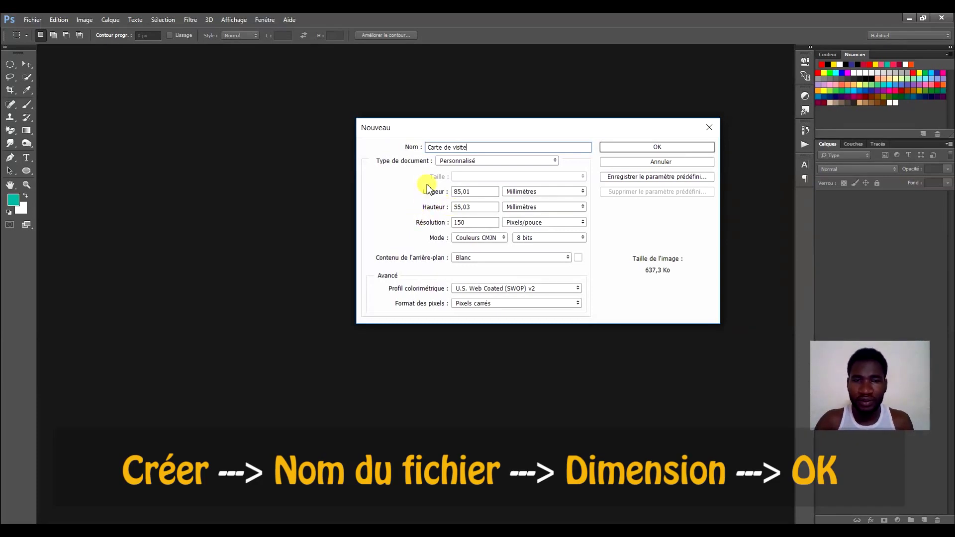
{"action": "left_click_drag", "start_coordinate": [473, 189], "coordinate": [446, 193]}
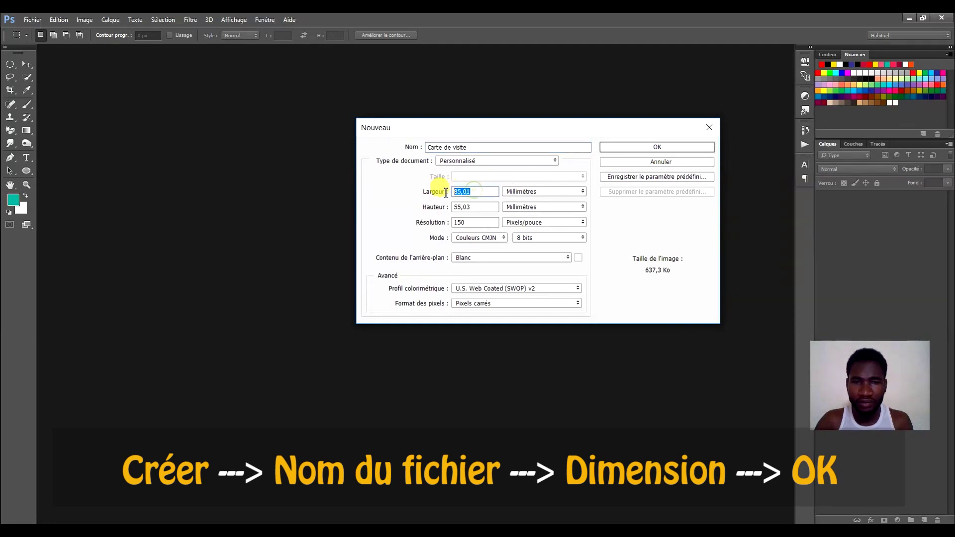
{"action": "type", "text": "85"}
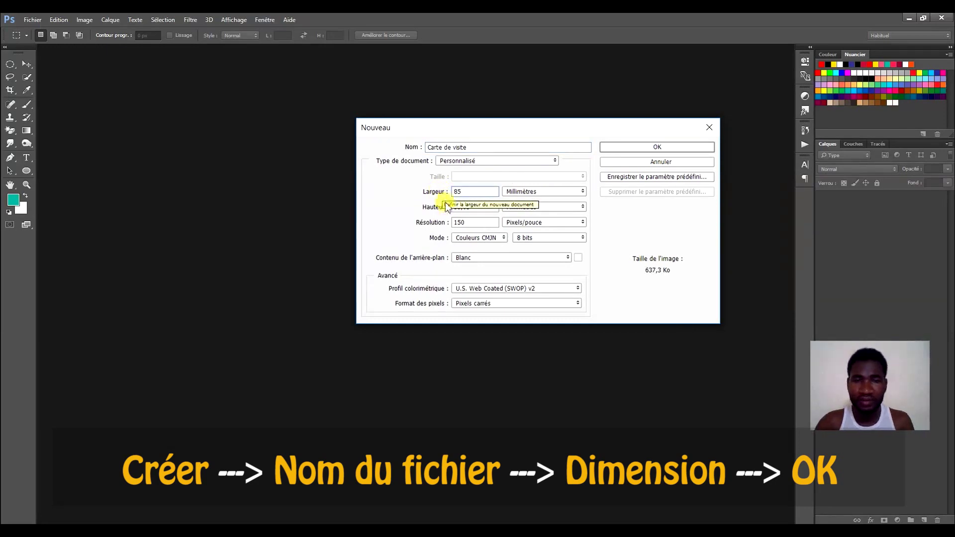
{"action": "left_click_drag", "start_coordinate": [478, 207], "coordinate": [440, 208]}
{"action": "type", "text": "55"}
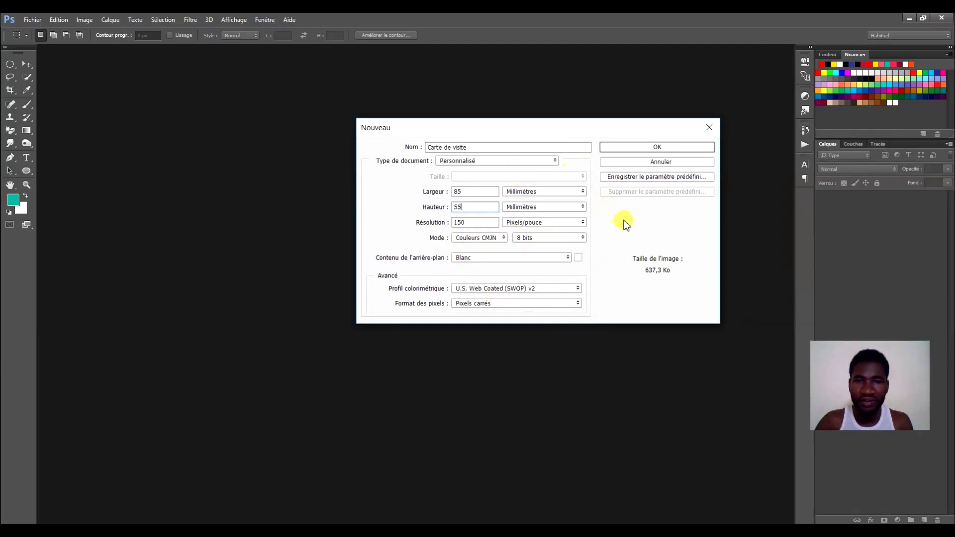
{"action": "left_click", "coordinate": [647, 147]}
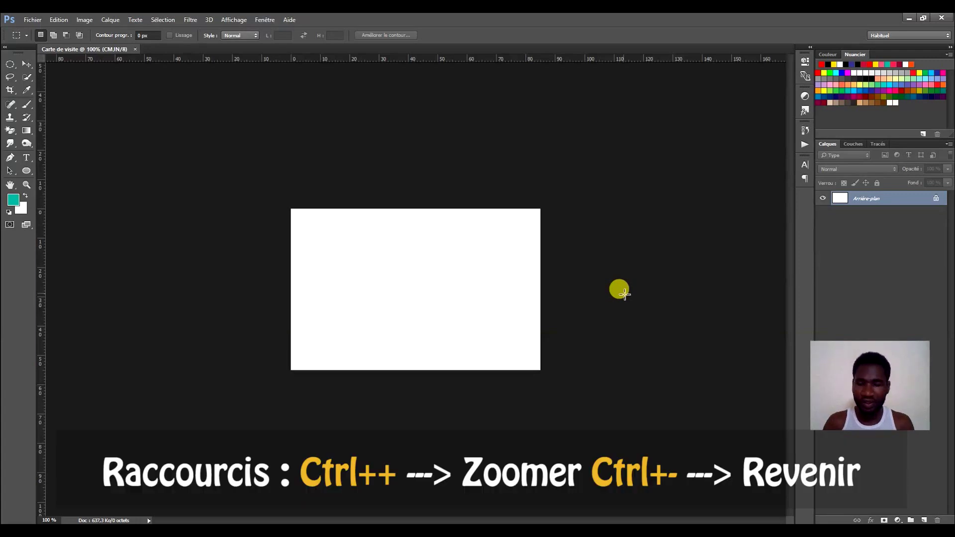
Zoom in to 200% on the blank card and keep the ruler units in millimetres.
{"action": "key", "text": "ctrl+plus"}
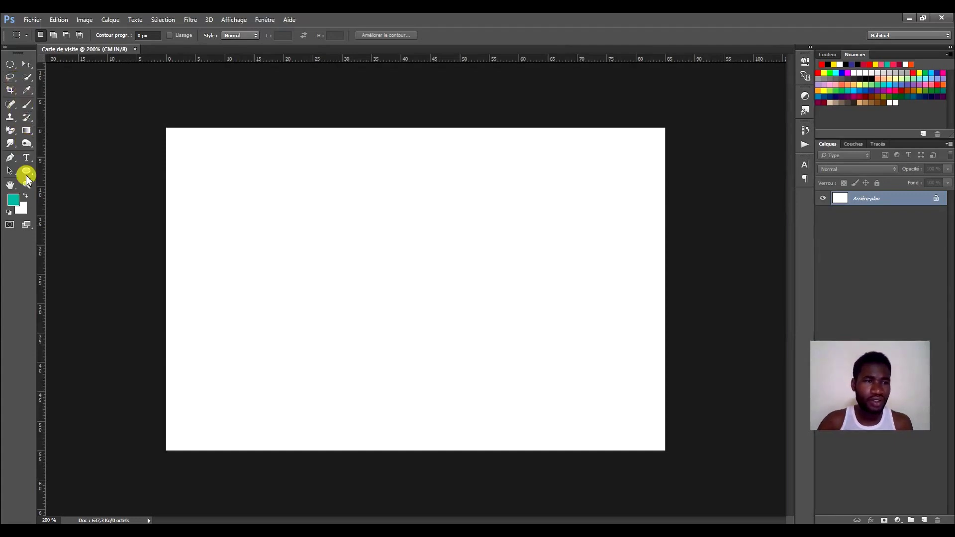
{"action": "right_click", "coordinate": [241, 59]}
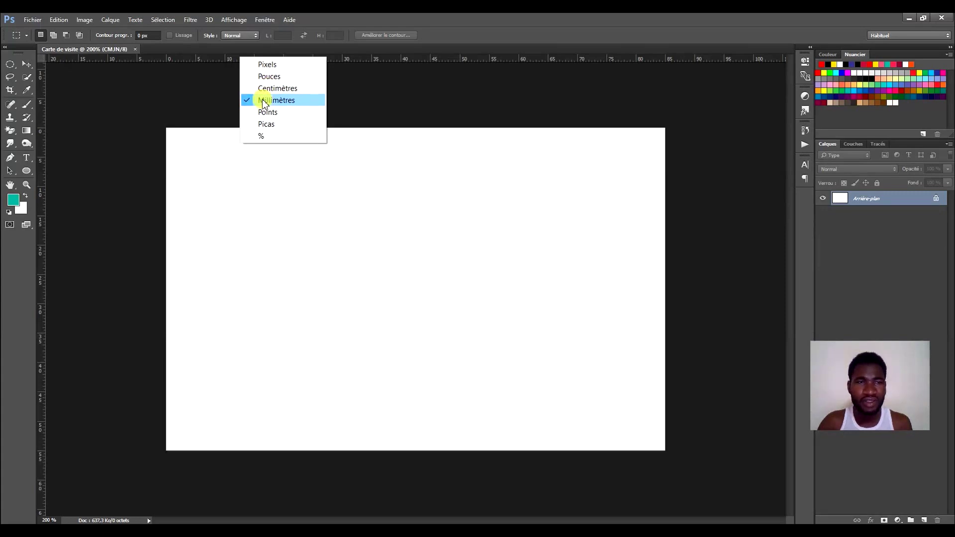
{"action": "left_click", "coordinate": [43, 109]}
{"action": "right_click", "coordinate": [43, 109]}
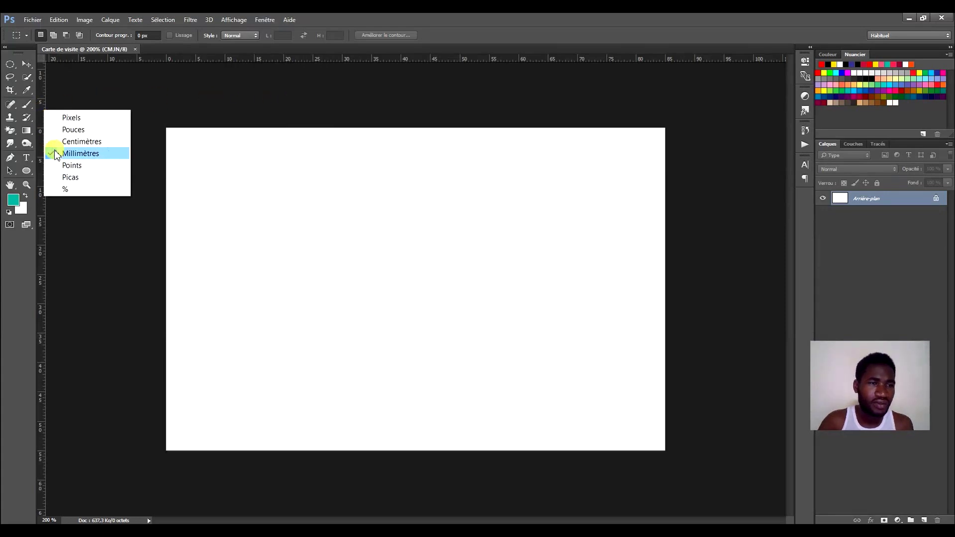
{"action": "left_click", "coordinate": [213, 59]}
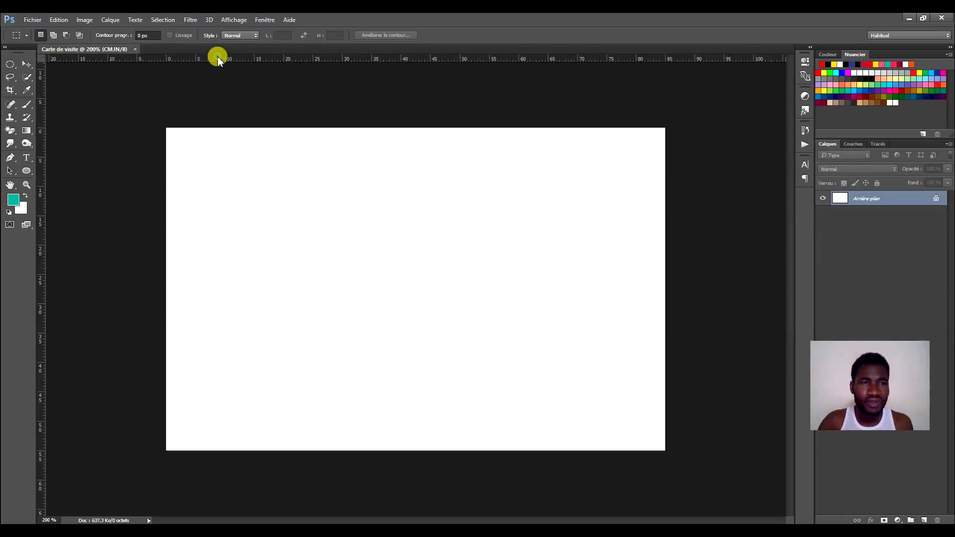
Drag two vertical and two horizontal guides just inside the card edges, the bottom one at 52,7 mm.
{"action": "left_click", "coordinate": [29, 63]}
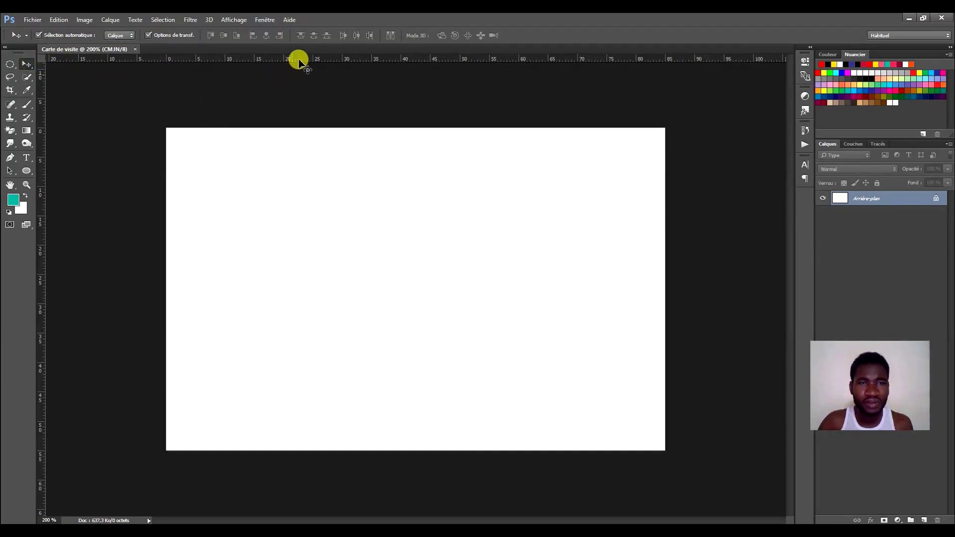
{"action": "left_click_drag", "start_coordinate": [299, 60], "coordinate": [192, 144]}
{"action": "left_click_drag", "start_coordinate": [40, 86], "coordinate": [180, 113]}
{"action": "left_click_drag", "start_coordinate": [44, 87], "coordinate": [653, 113]}
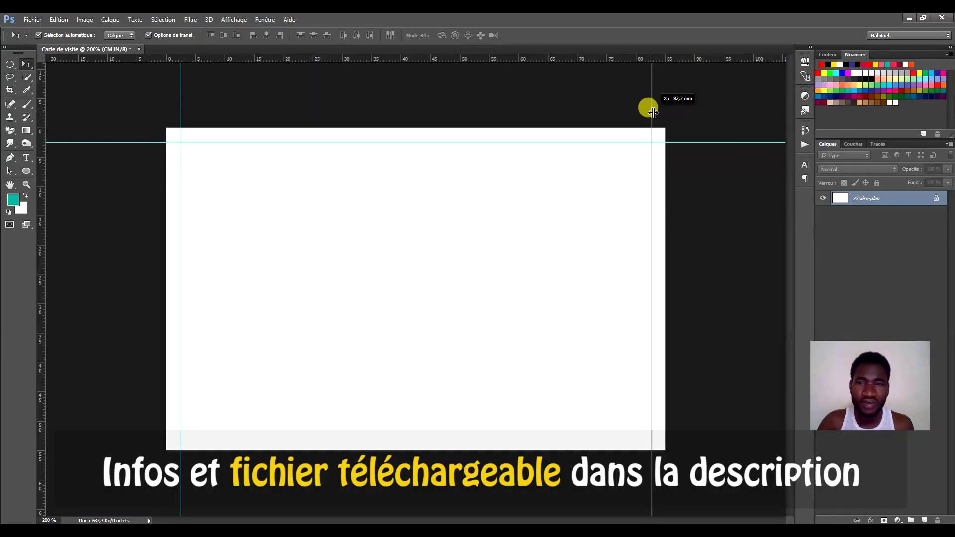
{"action": "left_click_drag", "start_coordinate": [652, 113], "coordinate": [652, 113]}
{"action": "left_click_drag", "start_coordinate": [553, 57], "coordinate": [538, 438]}
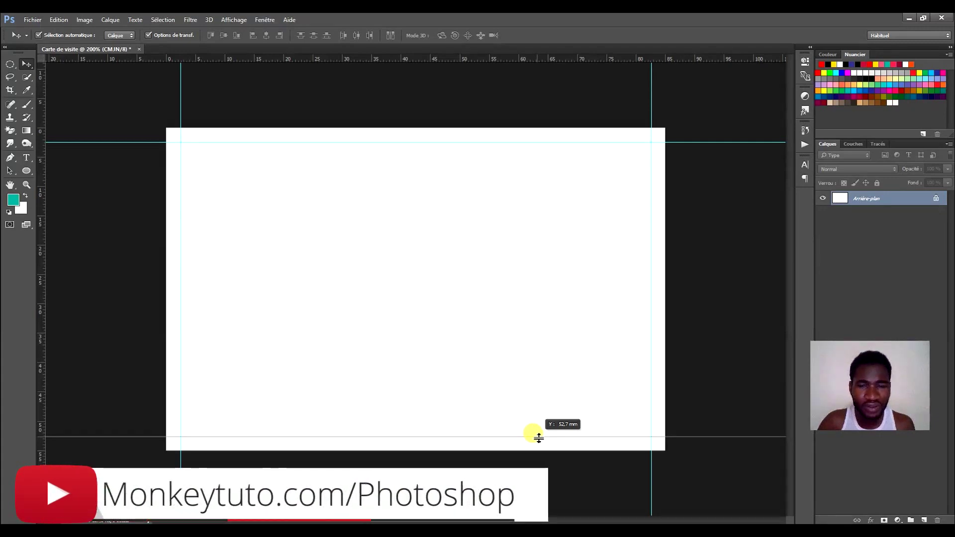
{"action": "left_click_drag", "start_coordinate": [538, 438], "coordinate": [538, 437]}
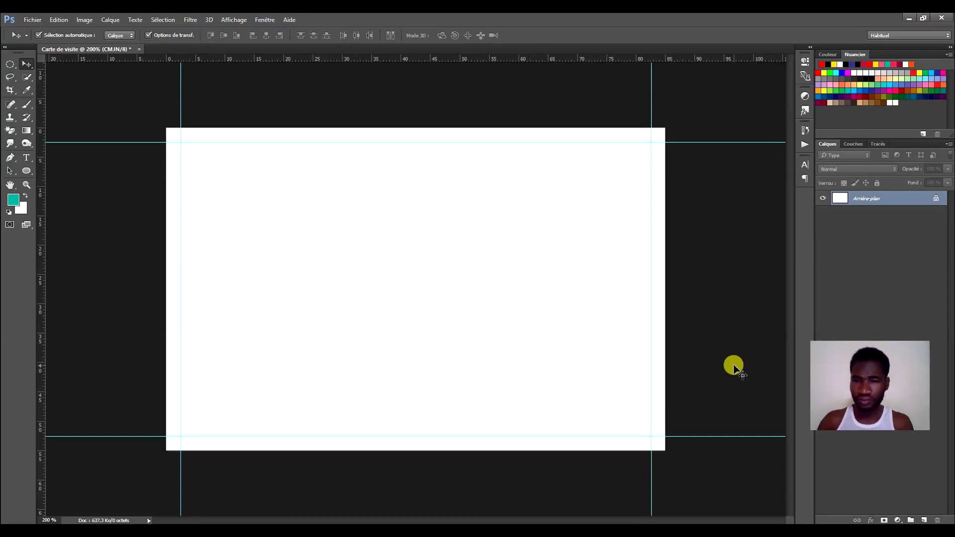
{"action": "left_click_drag", "start_coordinate": [853, 356], "coordinate": [864, 440]}
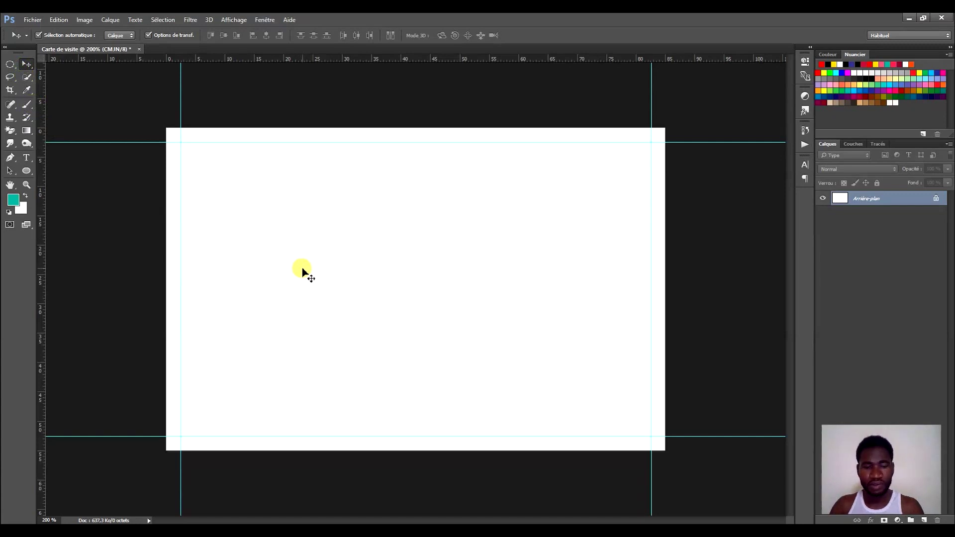
Type the 'Momo Mekano' title near the card's top, correcting its last letters.
{"action": "key", "text": "t"}
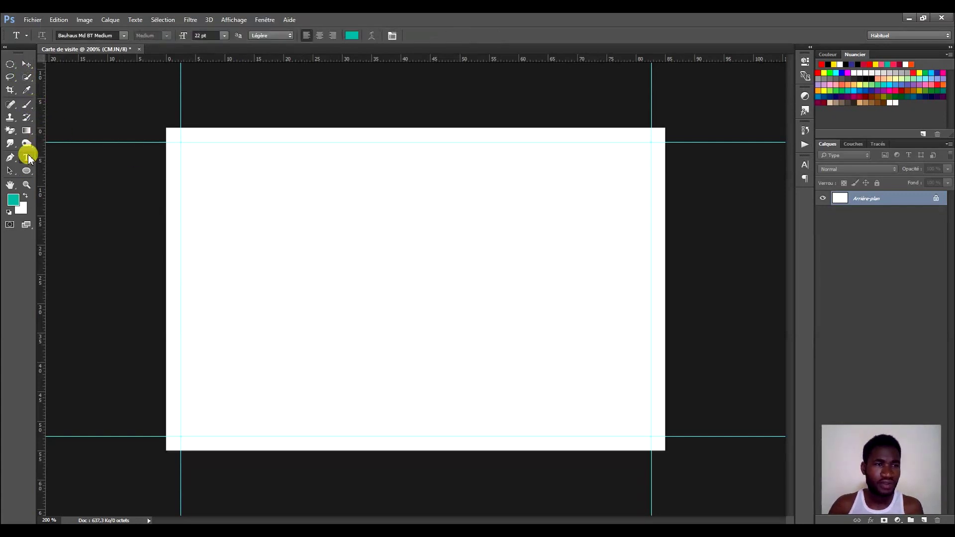
{"action": "key", "text": "v"}
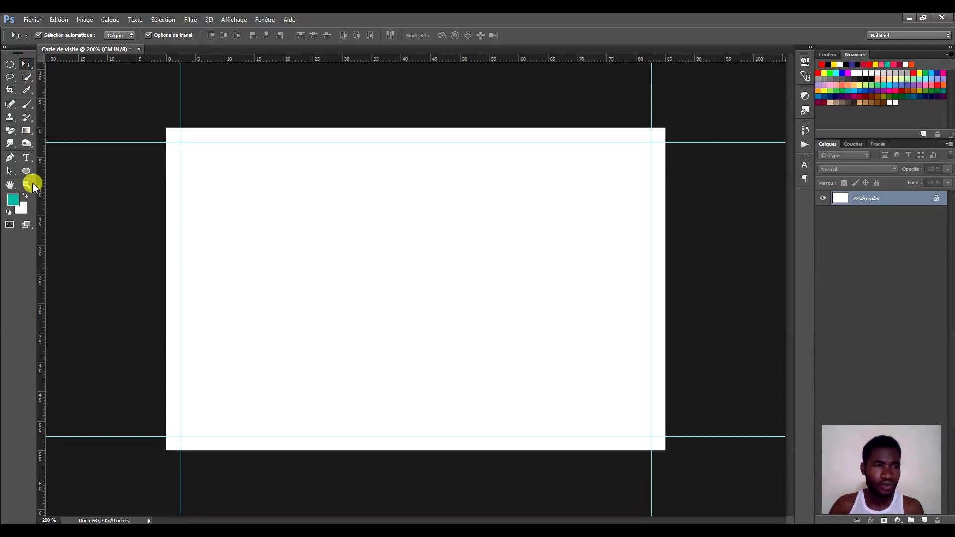
{"action": "left_click", "coordinate": [28, 157]}
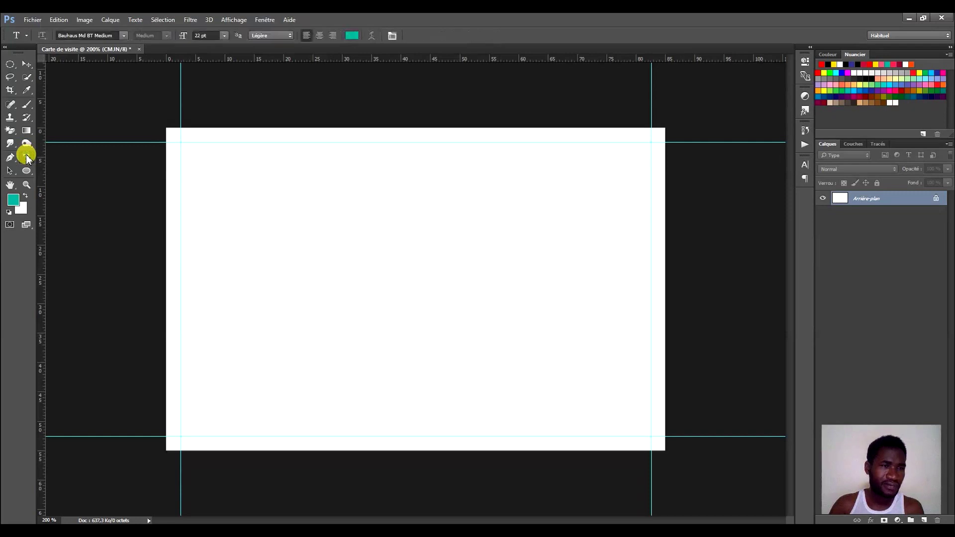
{"action": "left_click", "coordinate": [219, 168]}
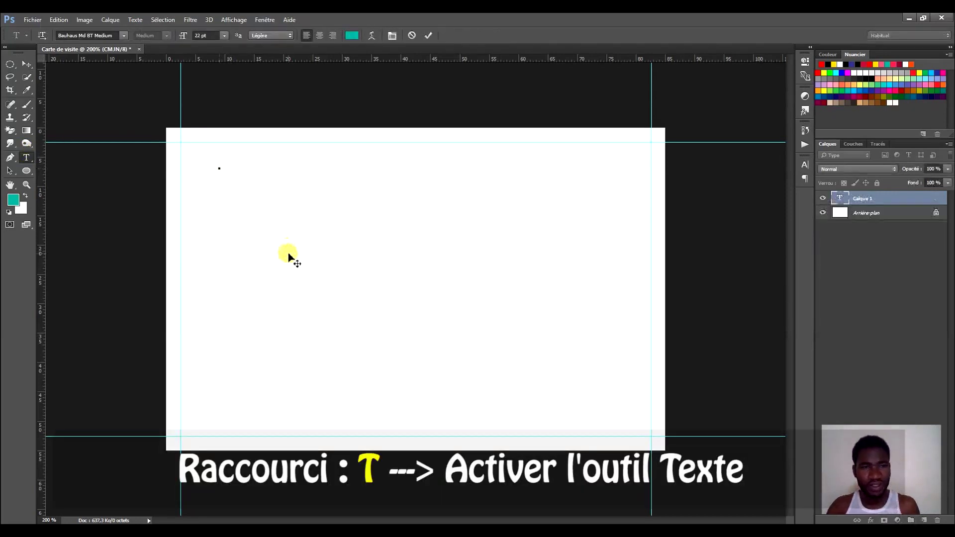
{"action": "type", "text": "Momo"}
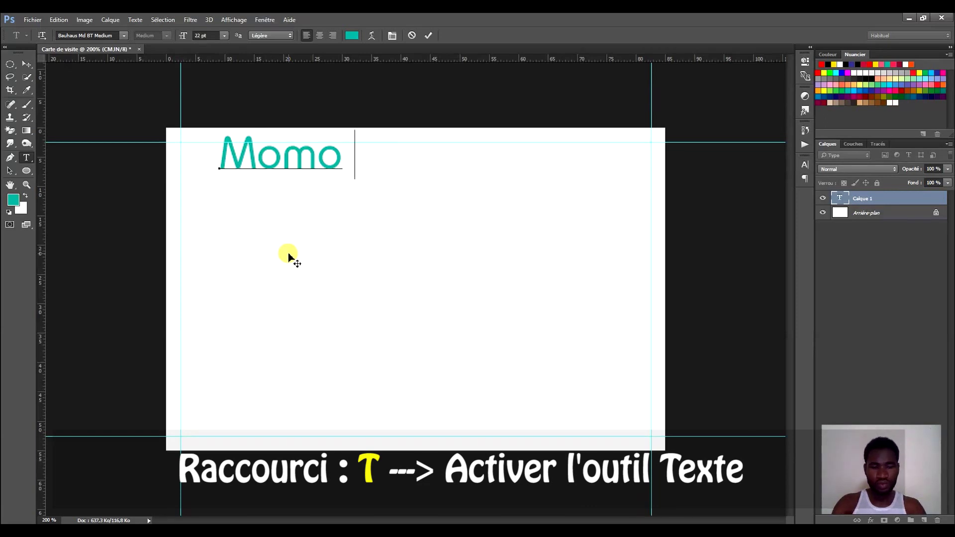
{"action": "type", "text": " M"}
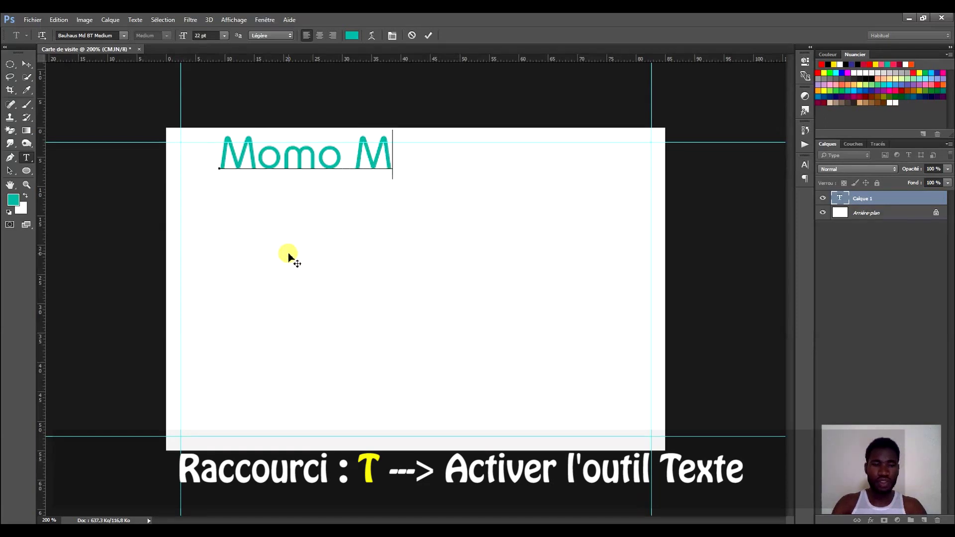
{"action": "type", "text": "eka"}
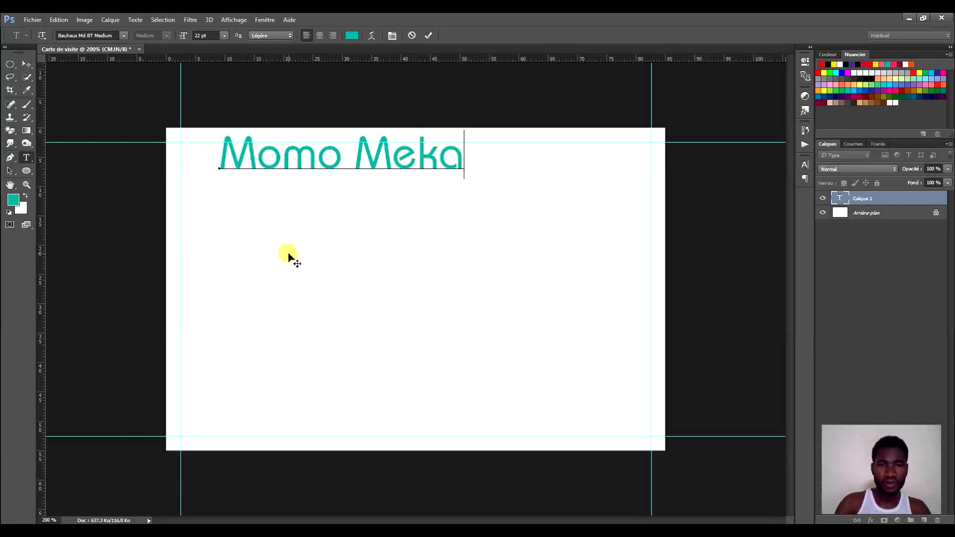
{"action": "type", "text": "no"}
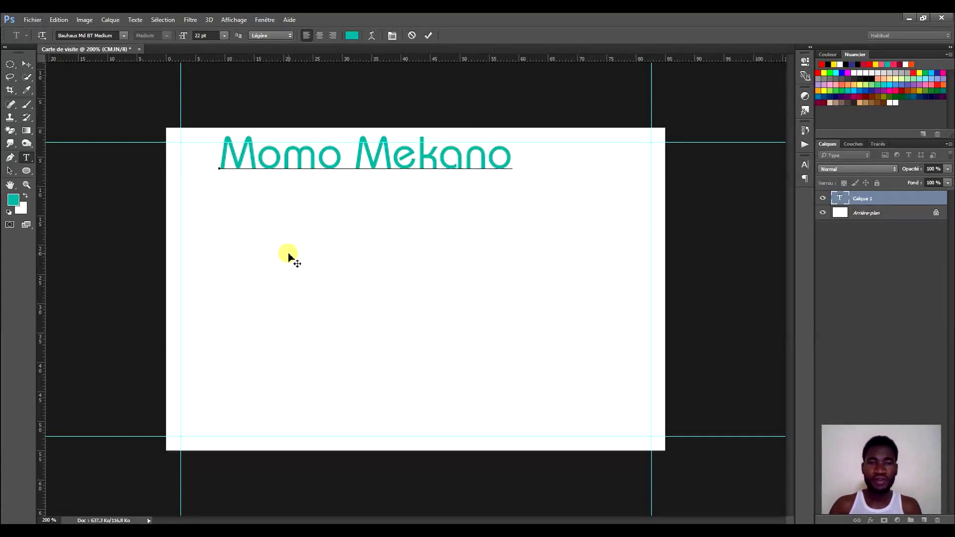
{"action": "left_click_drag", "start_coordinate": [356, 204], "coordinate": [413, 232]}
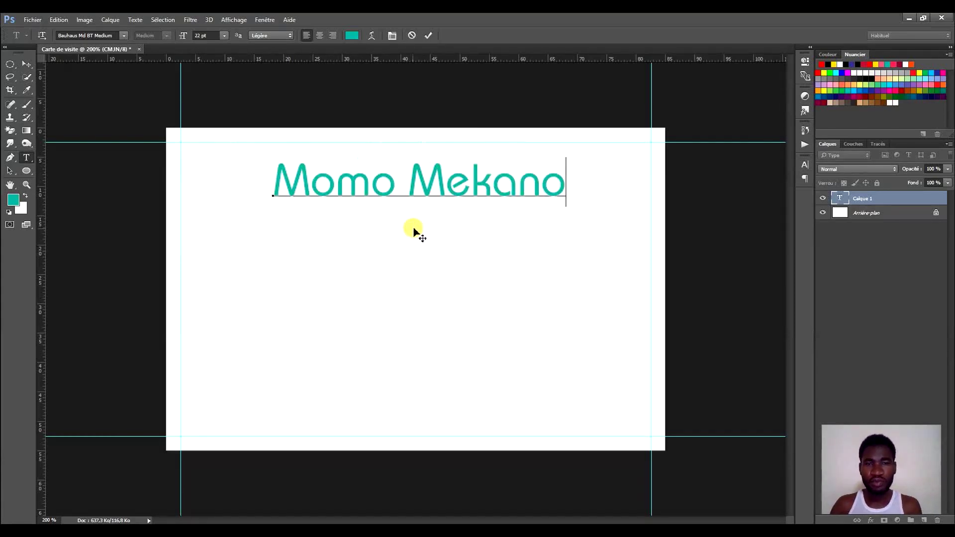
{"action": "left_click_drag", "start_coordinate": [519, 180], "coordinate": [561, 190]}
{"action": "key", "text": "BackSpace"}
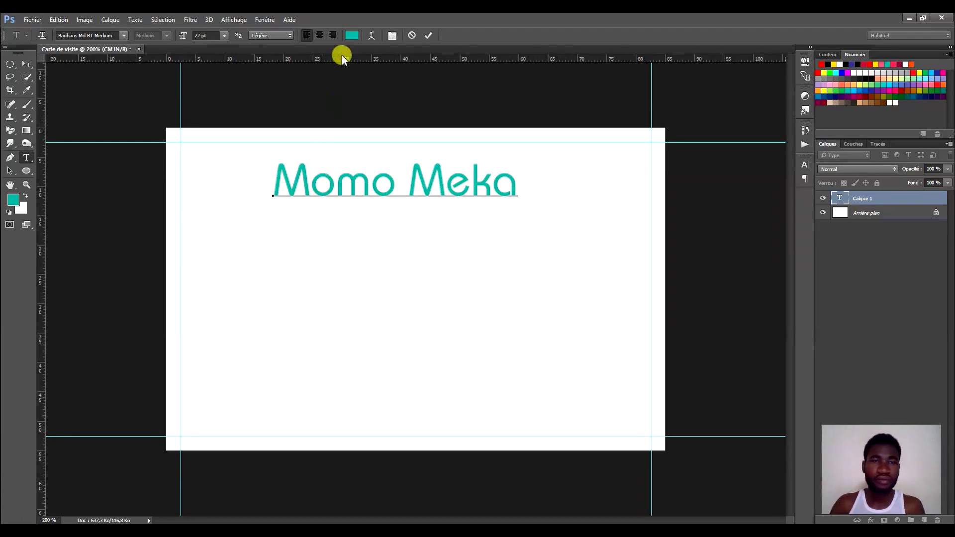
{"action": "type", "text": "no"}
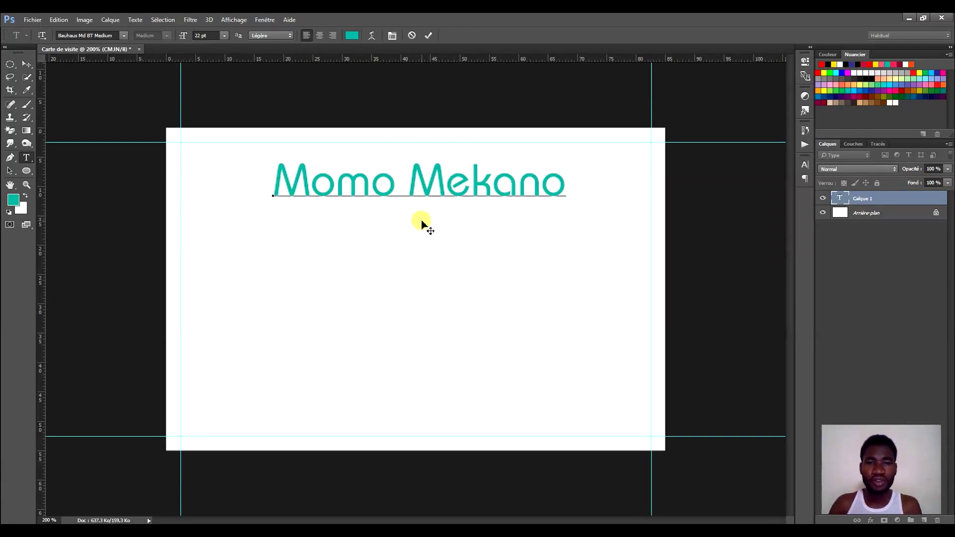
{"action": "left_click_drag", "start_coordinate": [420, 222], "coordinate": [427, 228]}
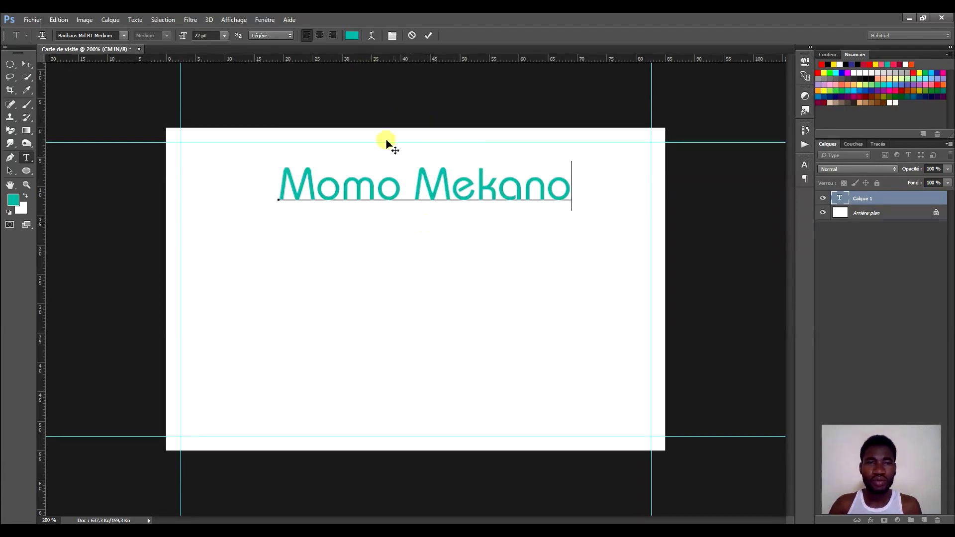
Centre-align and commit the Momo Mekano title, then nudge it to the top centre.
{"action": "left_click", "coordinate": [320, 36]}
{"action": "left_click_drag", "start_coordinate": [300, 224], "coordinate": [431, 223]}
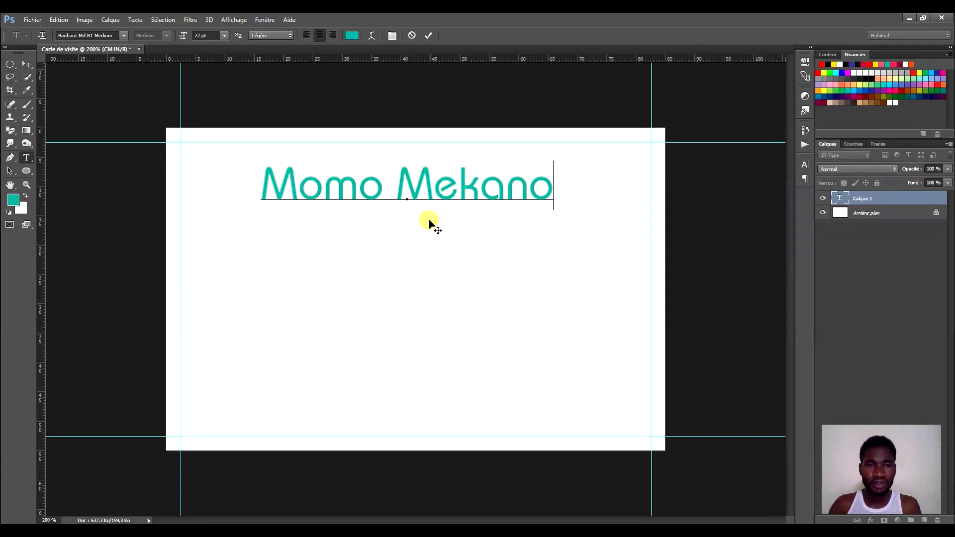
{"action": "left_click", "coordinate": [428, 36]}
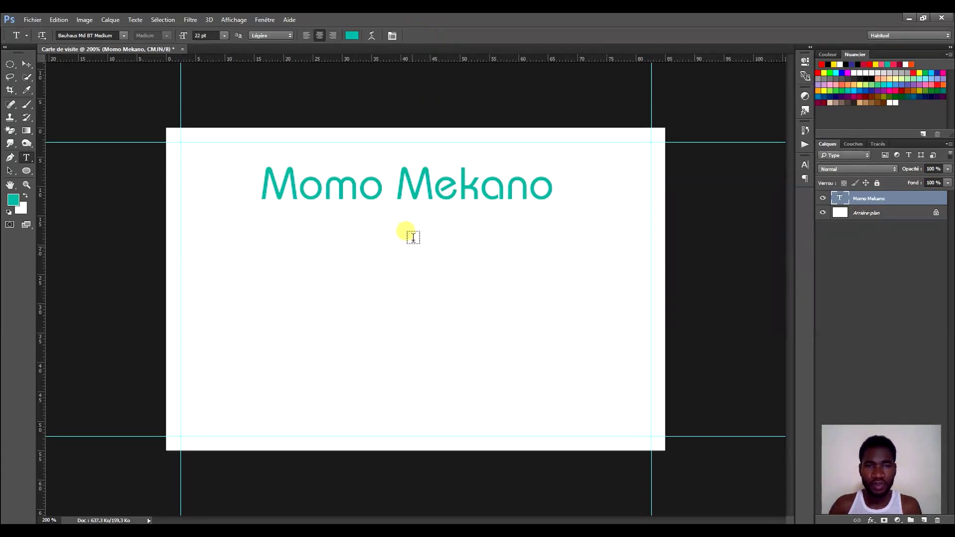
{"action": "left_click", "coordinate": [28, 64]}
{"action": "left_click_drag", "start_coordinate": [457, 181], "coordinate": [458, 177]}
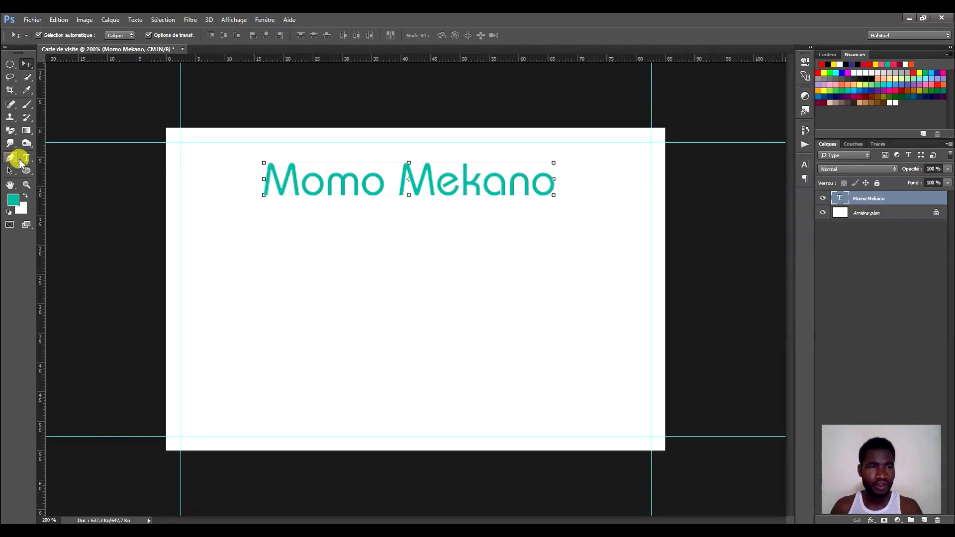
{"action": "left_click", "coordinate": [26, 157]}
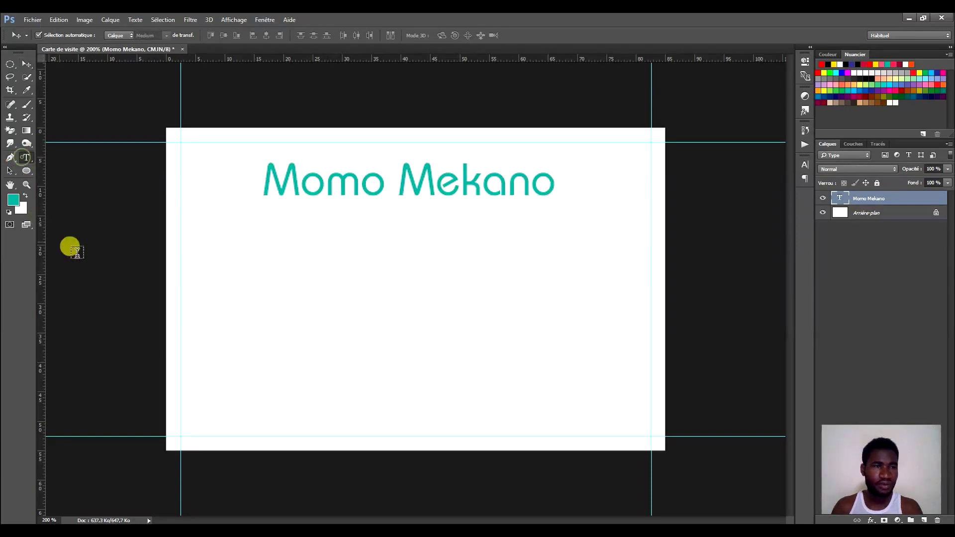
Add the person's full name as a second text line below the title, fixing the ï character.
{"action": "left_click", "coordinate": [237, 258]}
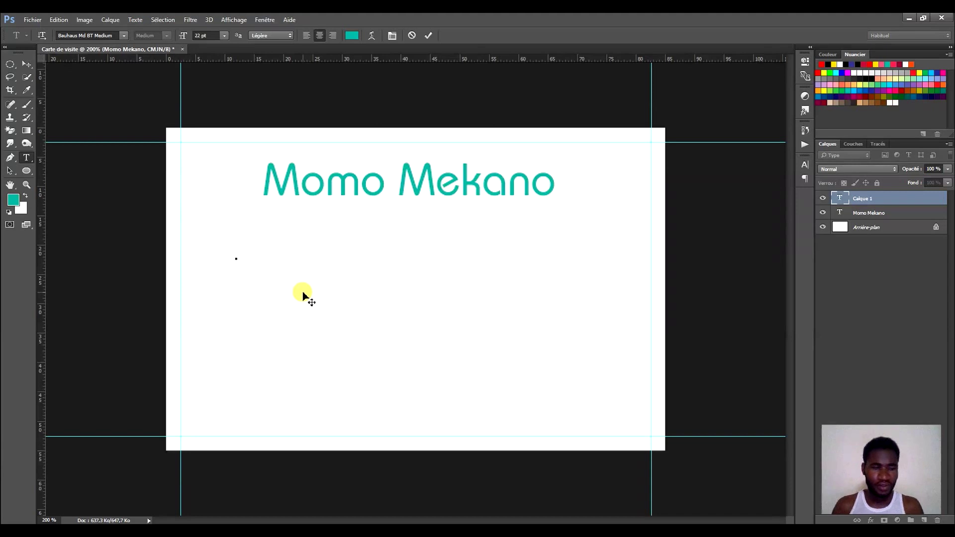
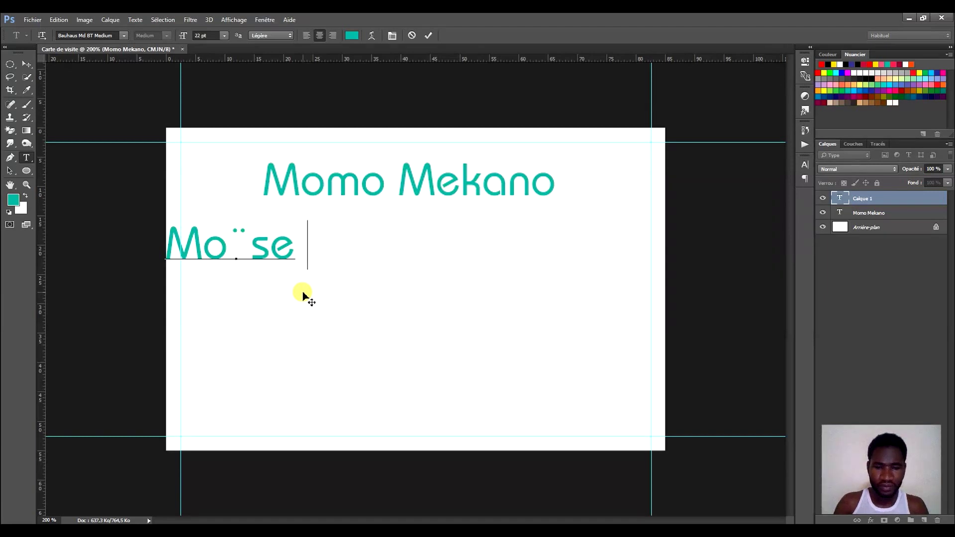
{"action": "left_click_drag", "start_coordinate": [337, 298], "coordinate": [508, 299]}
{"action": "left_click", "coordinate": [323, 244]}
{"action": "key", "text": "shift+Right"}
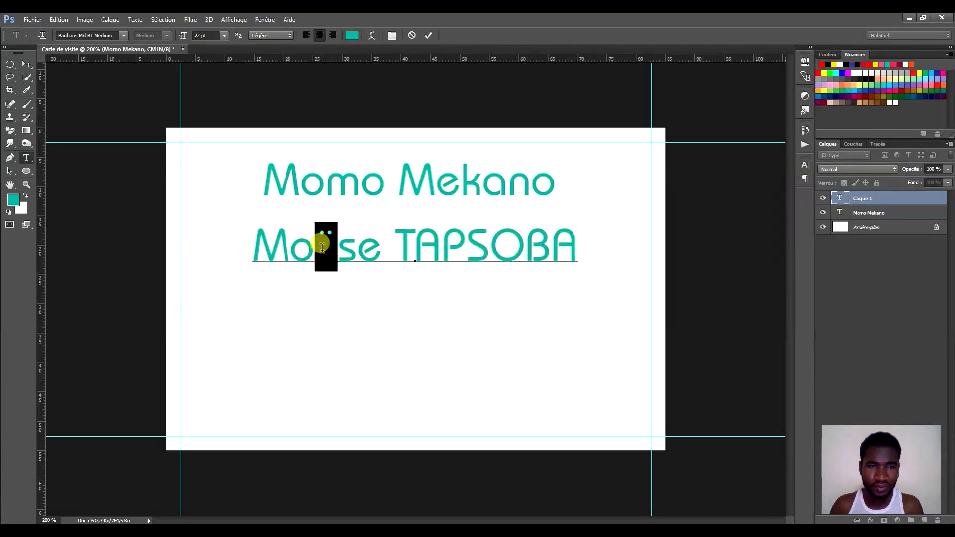
{"action": "type", "text": "ï"}
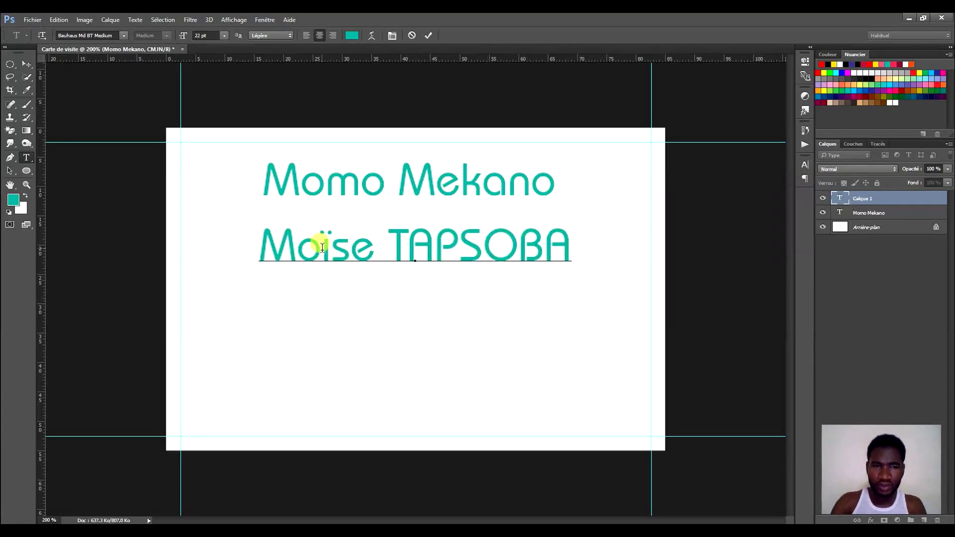
{"action": "left_click_drag", "start_coordinate": [443, 297], "coordinate": [427, 306]}
{"action": "left_click", "coordinate": [428, 36]}
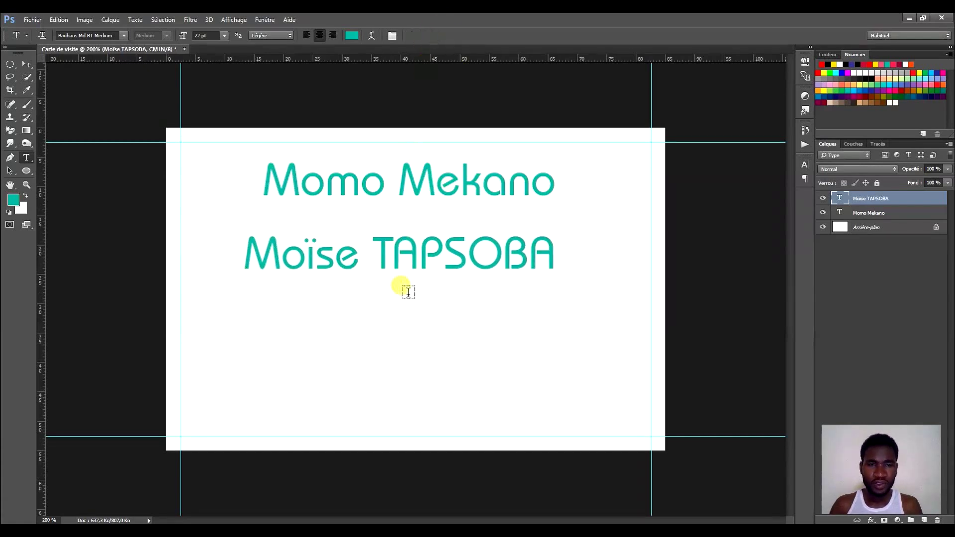
{"action": "left_click", "coordinate": [32, 65]}
{"action": "left_click", "coordinate": [501, 315]}
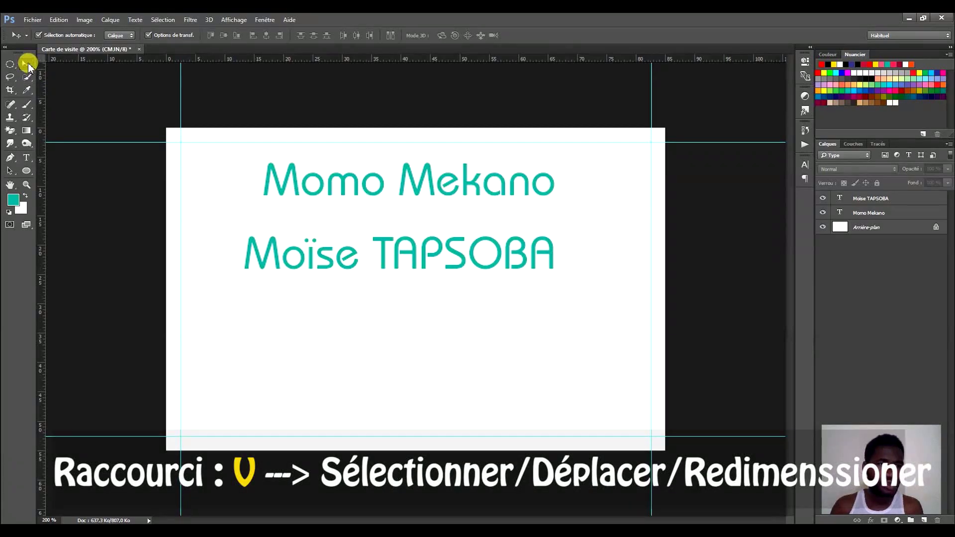
Move the name line centred beneath the title, undoing the overshooting move.
{"action": "left_click", "coordinate": [313, 257]}
{"action": "left_click_drag", "start_coordinate": [314, 261], "coordinate": [374, 293]}
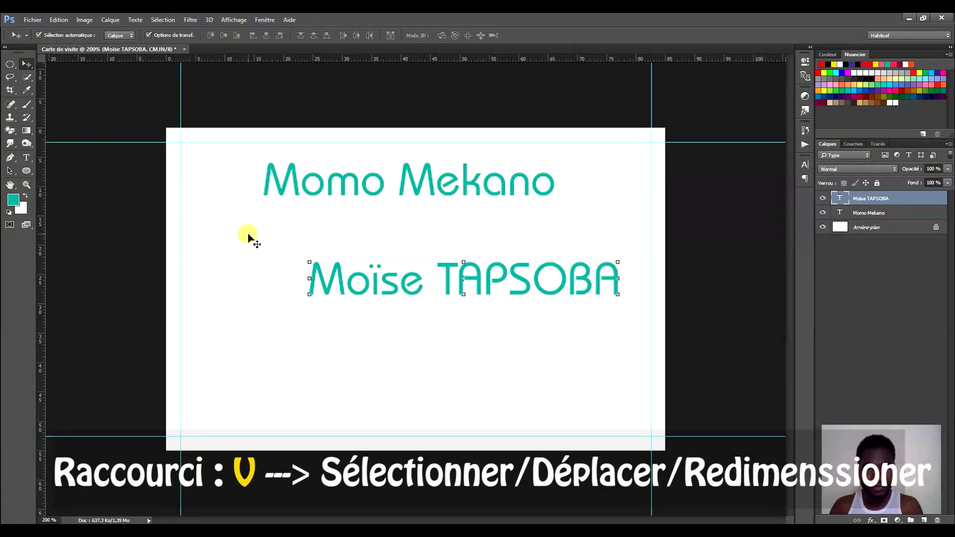
{"action": "left_click_drag", "start_coordinate": [390, 281], "coordinate": [347, 285]}
{"action": "key", "text": "ctrl+z"}
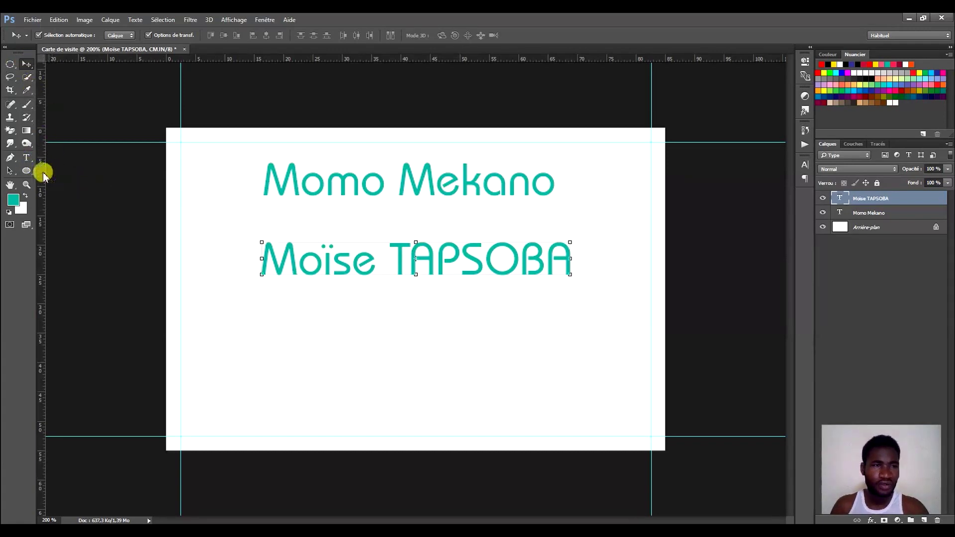
{"action": "key", "text": "t"}
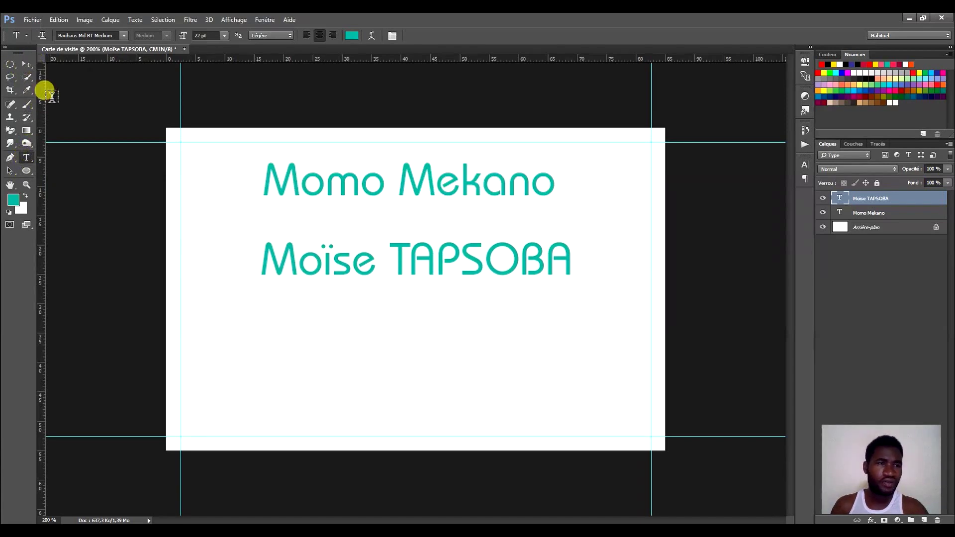
{"action": "left_click", "coordinate": [32, 67]}
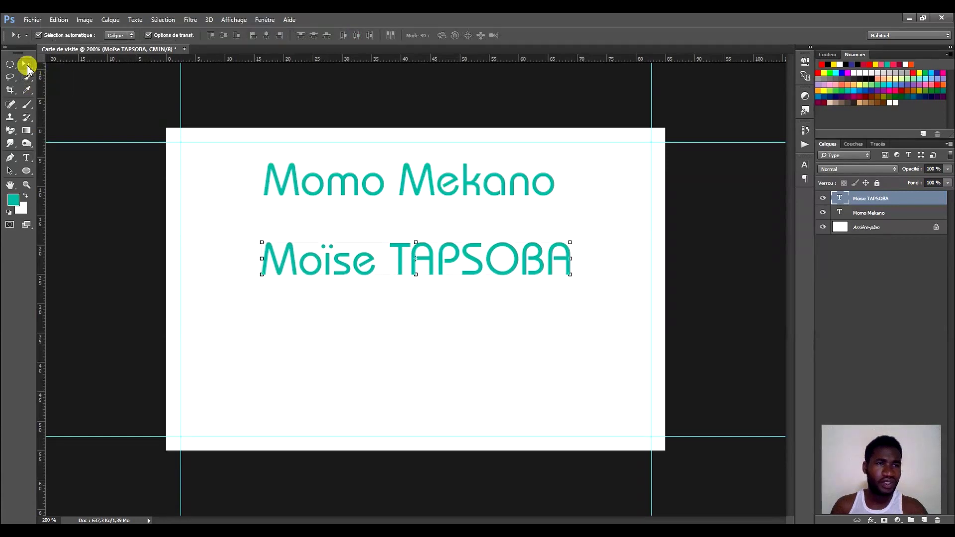
{"action": "left_click", "coordinate": [38, 157]}
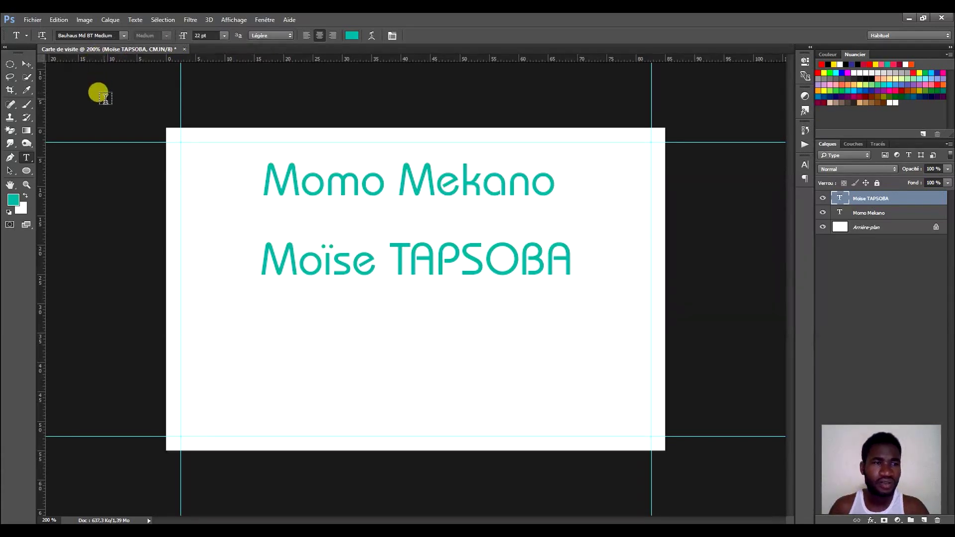
{"action": "key", "text": "v"}
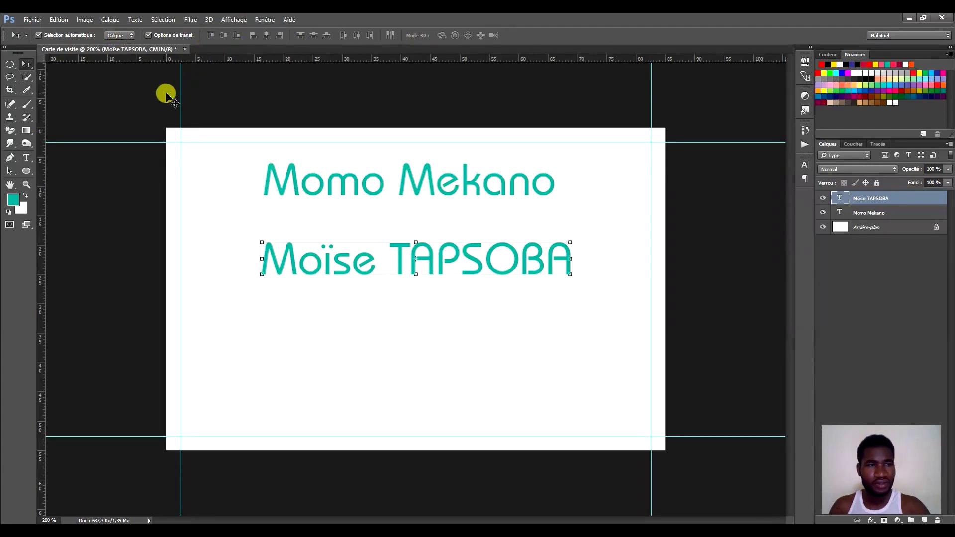
{"action": "key", "text": "t"}
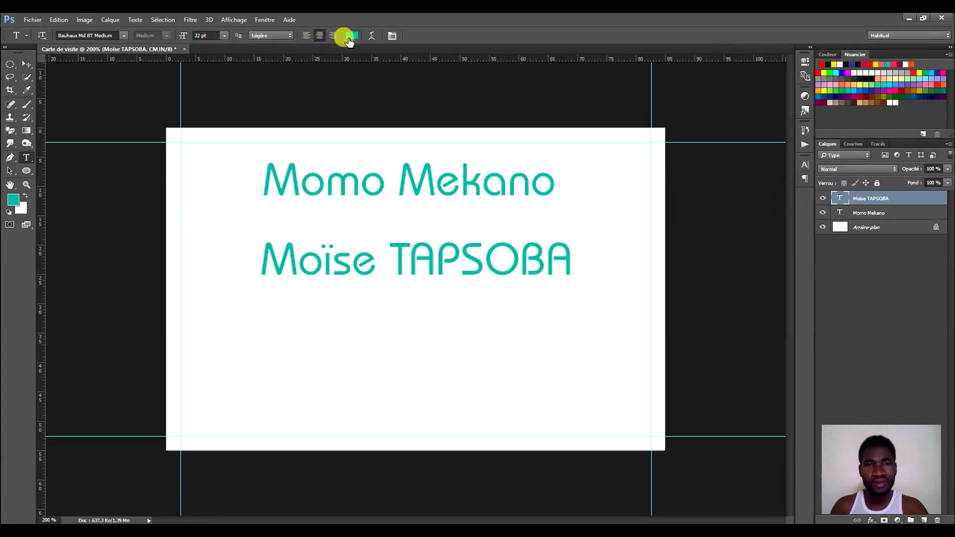
{"action": "left_click", "coordinate": [26, 64]}
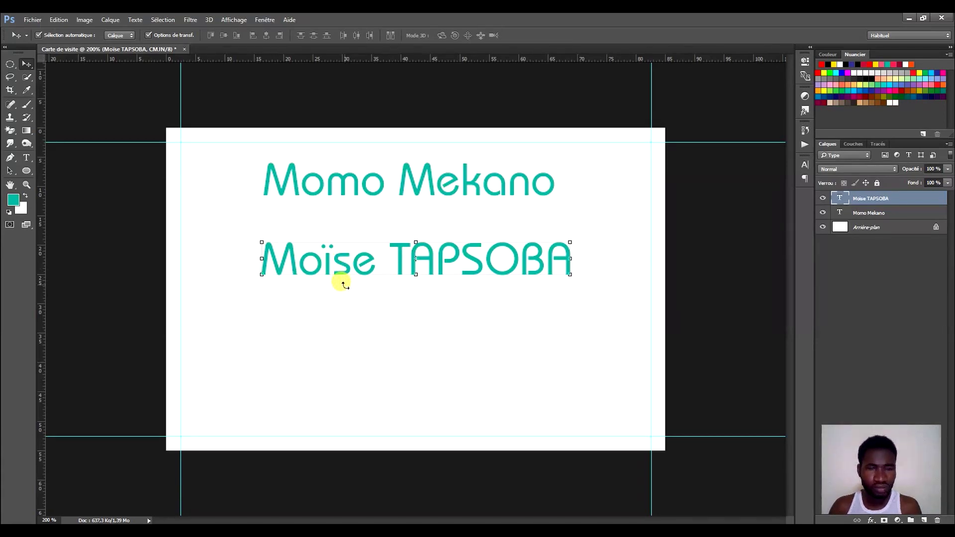
{"action": "key", "text": "ctrl"}
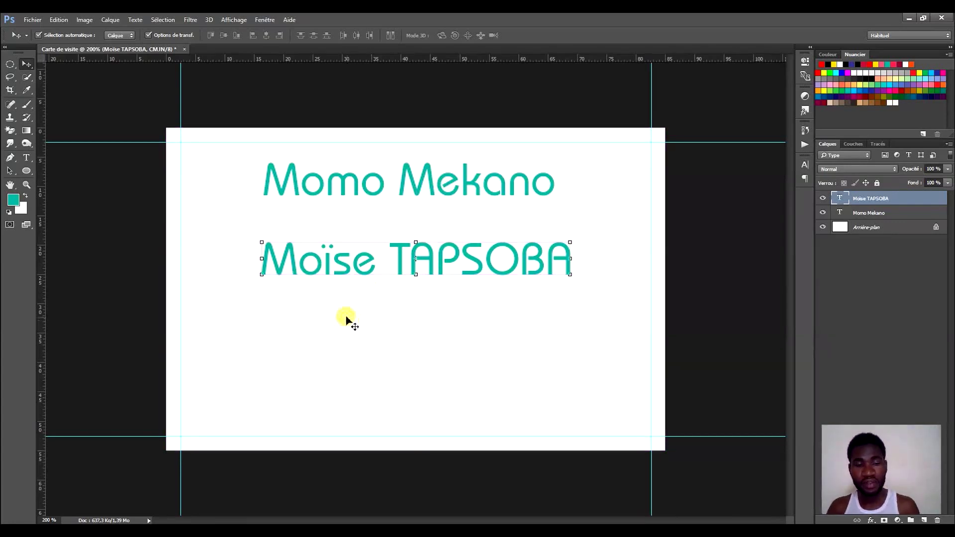
{"action": "key", "text": "t"}
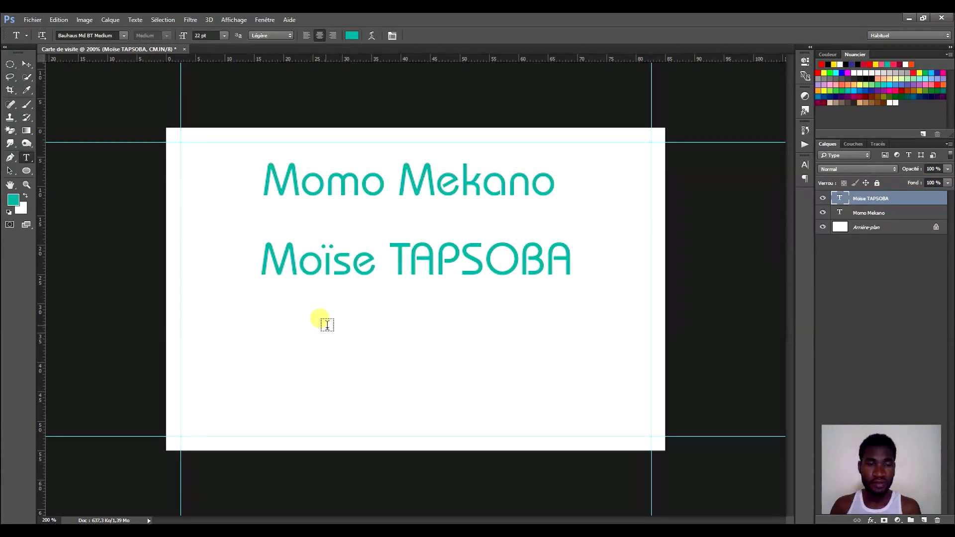
Type 'Chef Mecanicien' below the name, position it under the name and commit.
{"action": "left_click", "coordinate": [294, 320]}
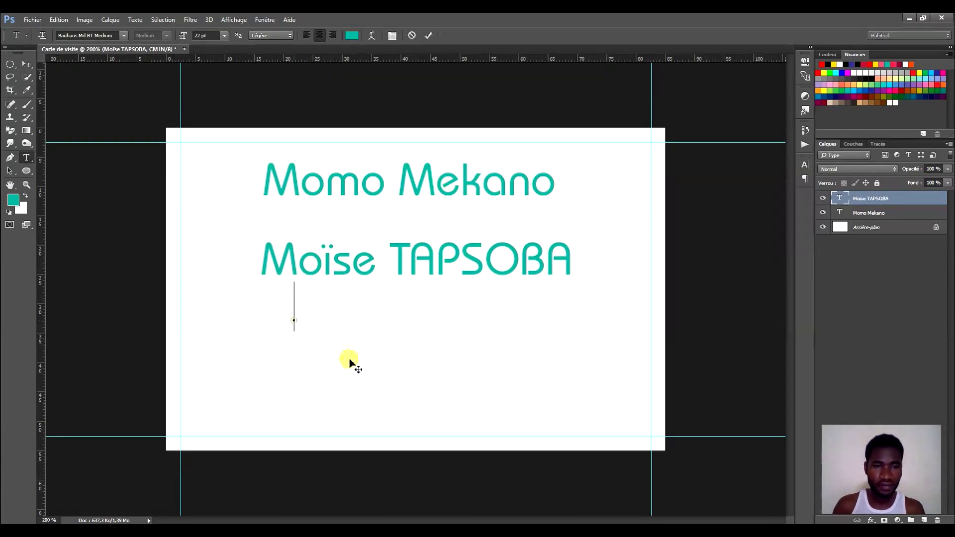
{"action": "type", "text": "Ch"}
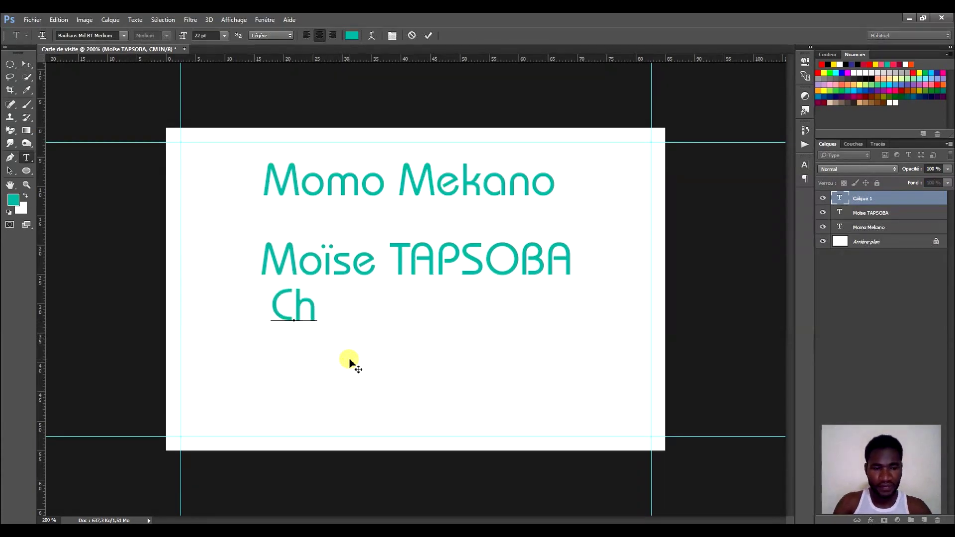
{"action": "type", "text": "ef M"}
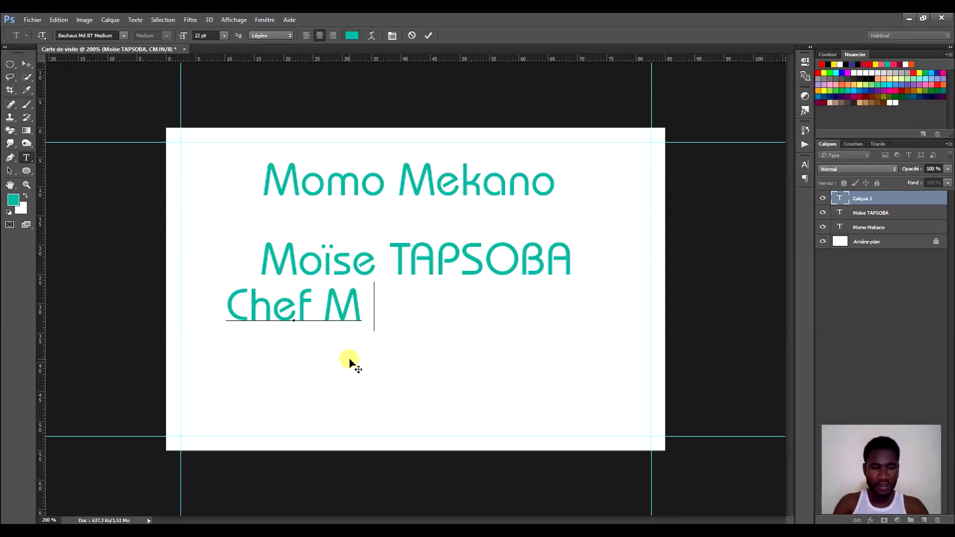
{"action": "type", "text": "ecanicien"}
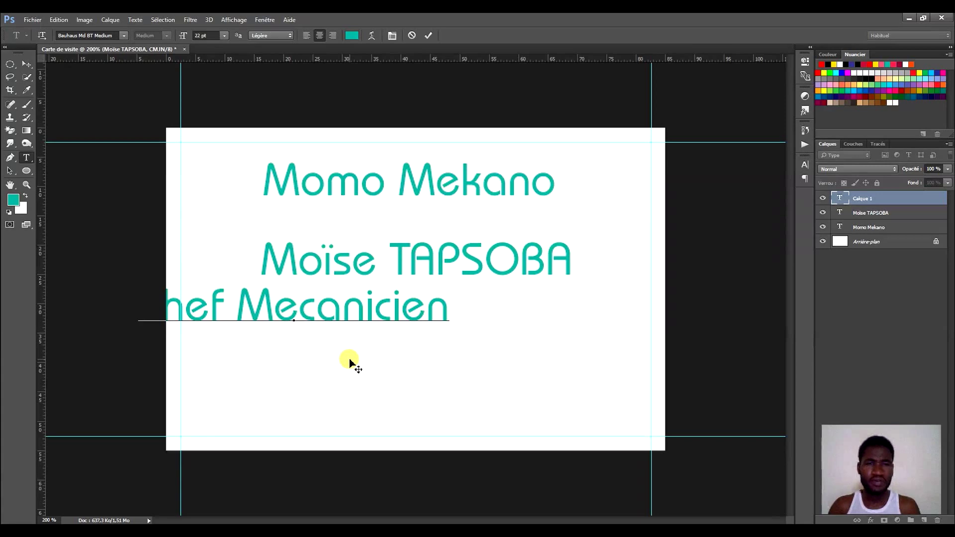
{"action": "left_click_drag", "start_coordinate": [349, 362], "coordinate": [444, 375]}
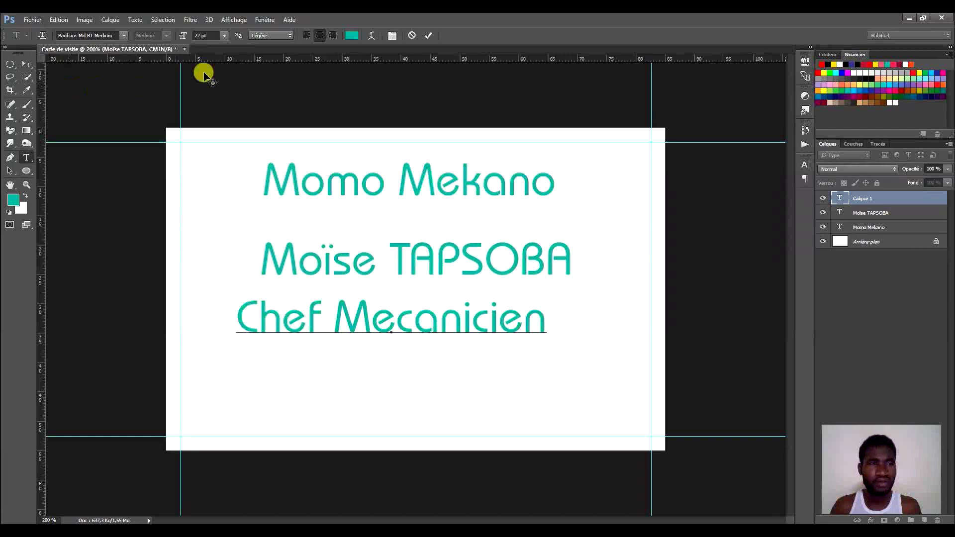
{"action": "left_click", "coordinate": [429, 35]}
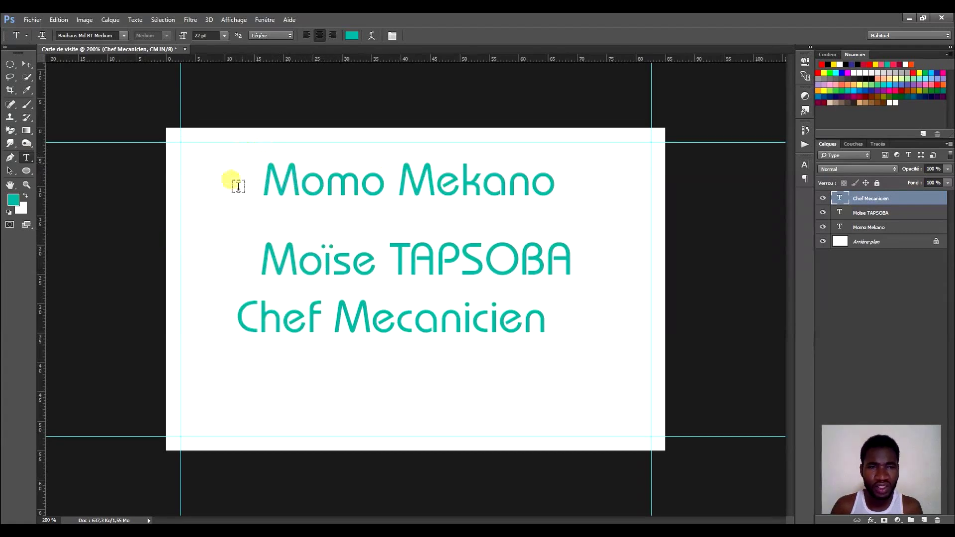
{"action": "left_click", "coordinate": [351, 196]}
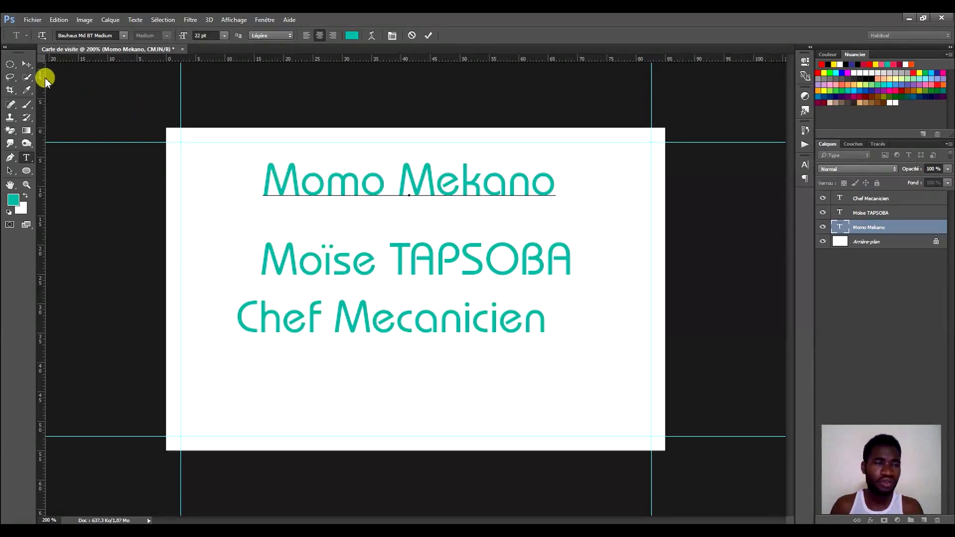
{"action": "type", "text": "v"}
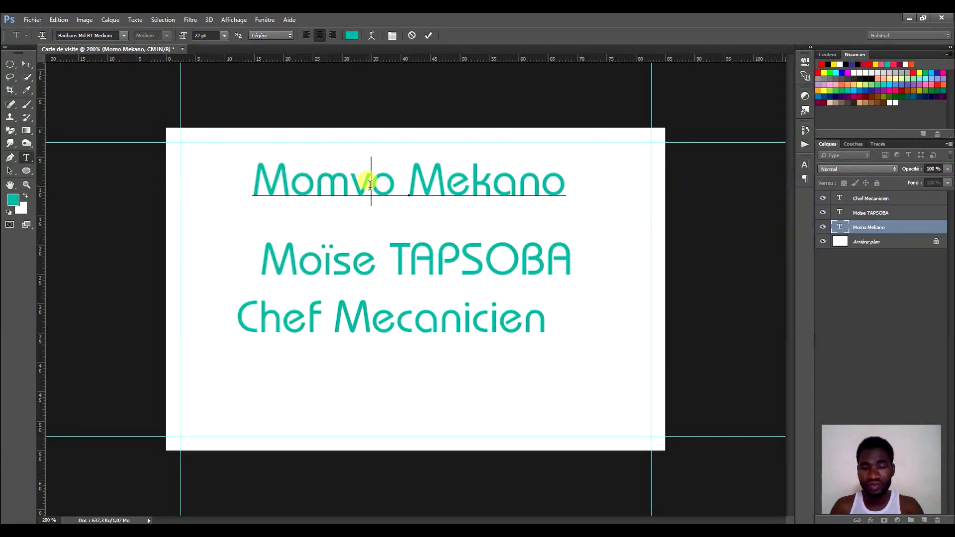
{"action": "key", "text": "BackSpace"}
{"action": "left_click", "coordinate": [430, 35]}
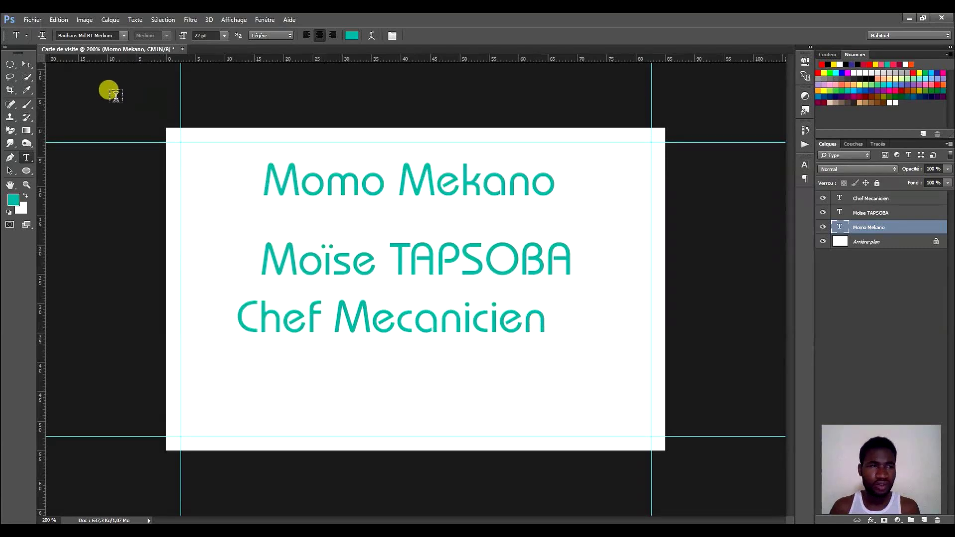
{"action": "left_click", "coordinate": [26, 65]}
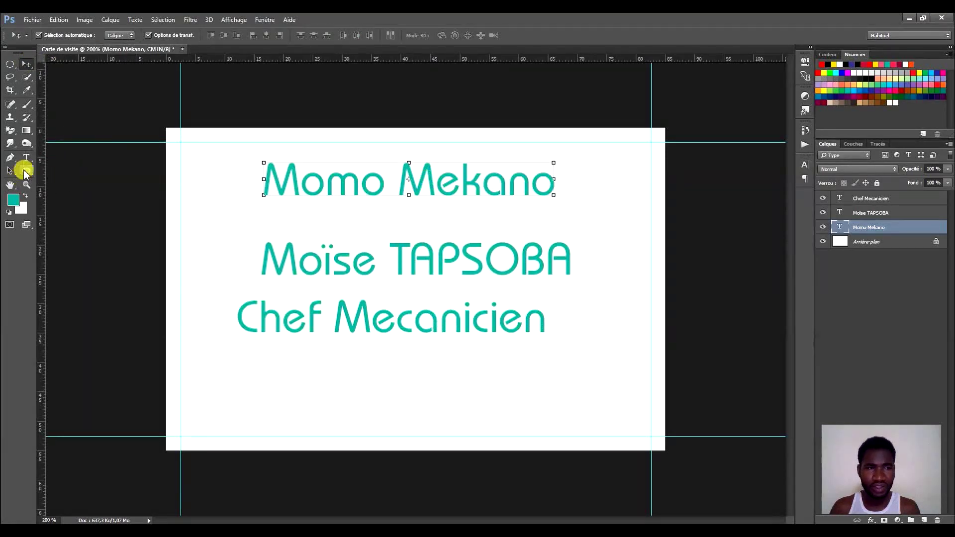
Alt-drag the Chef Mecanicien layer downward to create a copy just below it.
{"action": "left_click", "coordinate": [423, 321]}
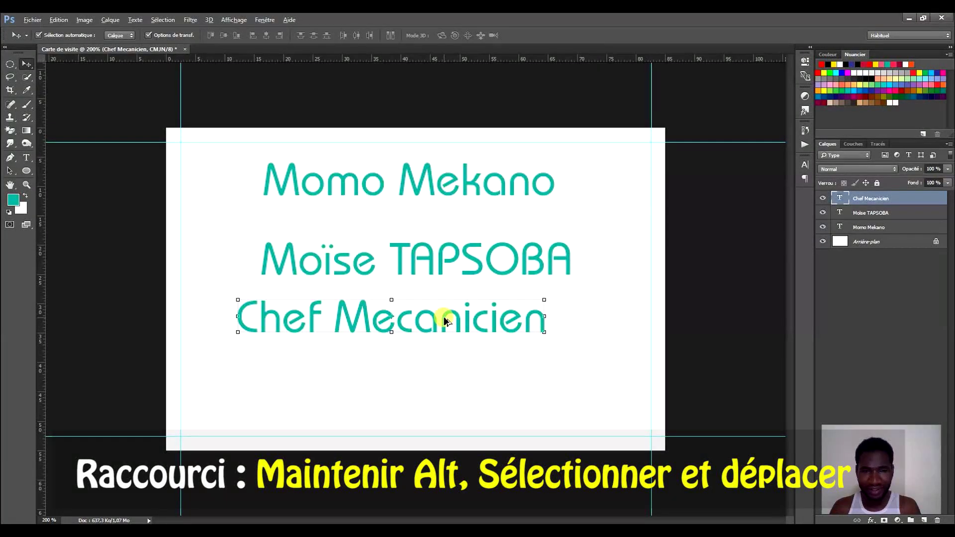
{"action": "left_click_drag", "start_coordinate": [443, 316], "coordinate": [447, 381]}
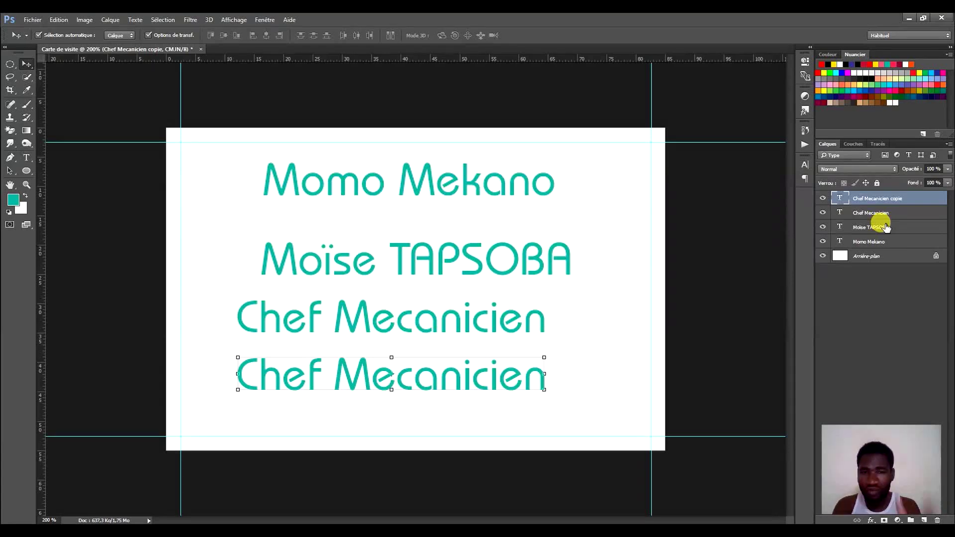
{"action": "left_click", "coordinate": [465, 183]}
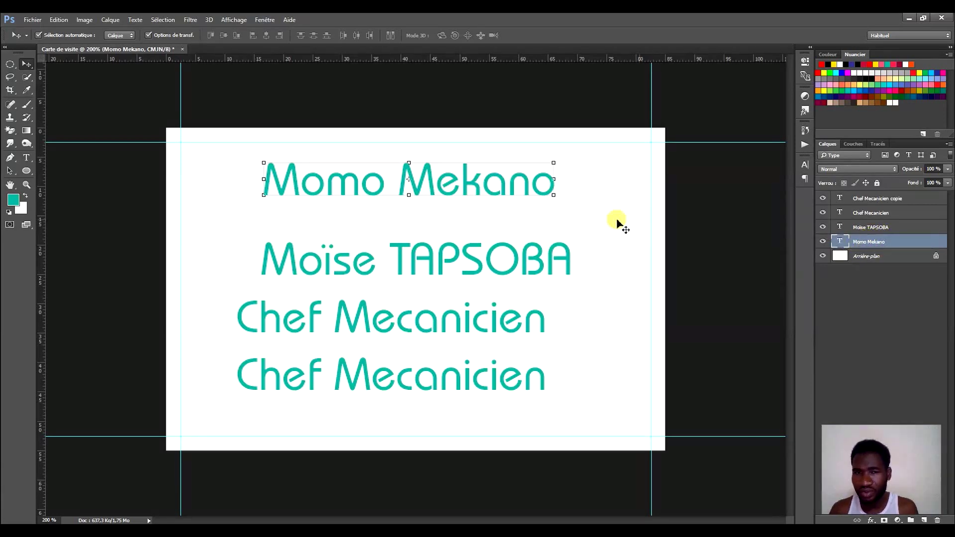
{"action": "left_click", "coordinate": [430, 268]}
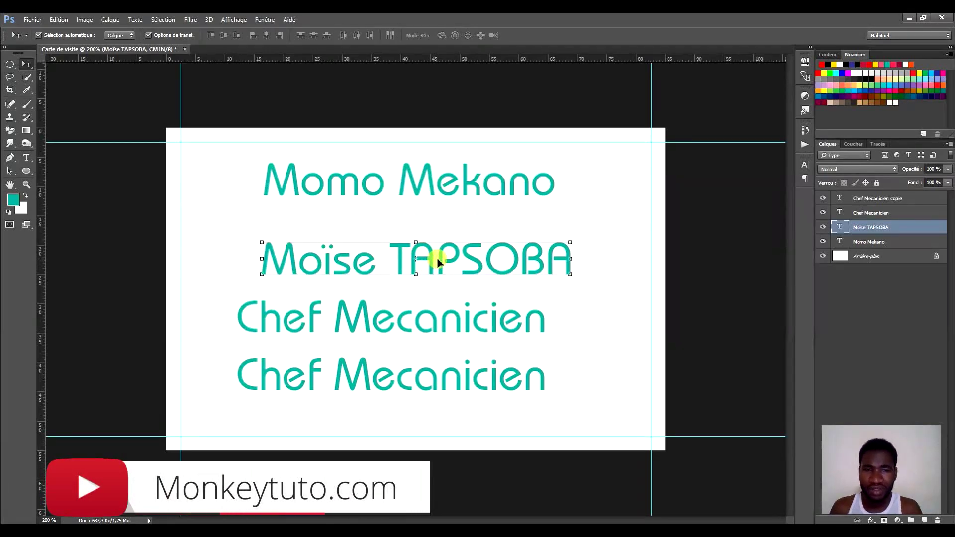
{"action": "left_click", "coordinate": [899, 204]}
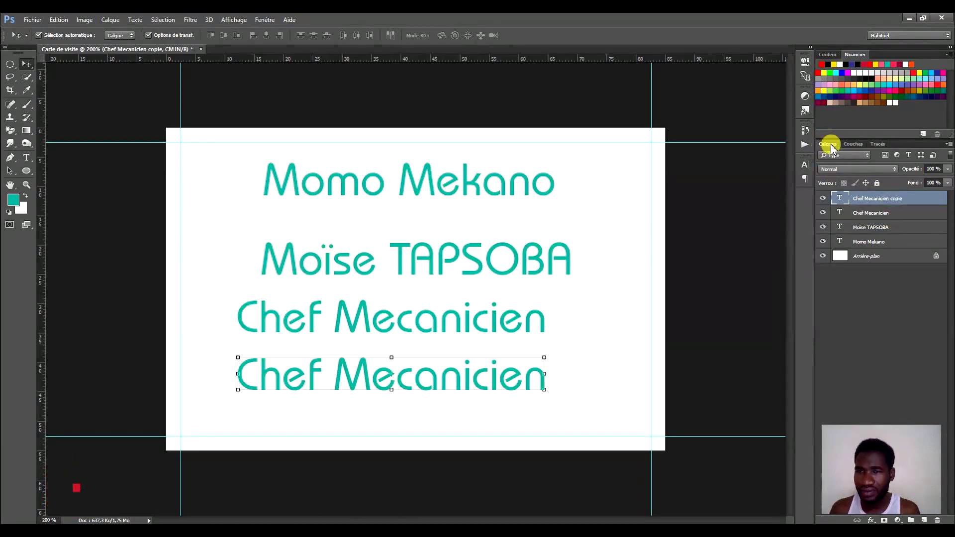
{"action": "left_click", "coordinate": [878, 214]}
{"action": "left_click", "coordinate": [881, 228]}
{"action": "left_click", "coordinate": [878, 242]}
{"action": "left_click", "coordinate": [876, 213]}
{"action": "left_click", "coordinate": [880, 198]}
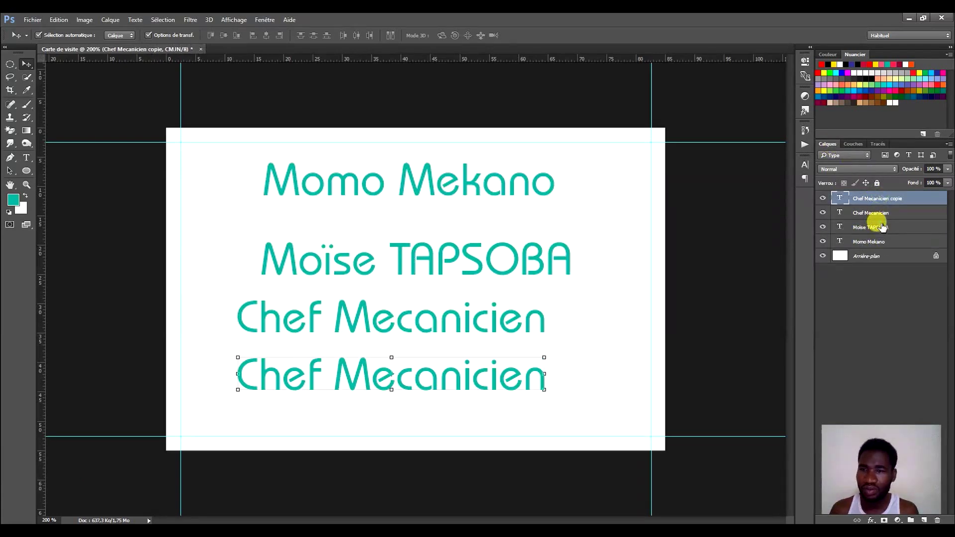
{"action": "left_click", "coordinate": [882, 227]}
{"action": "left_click", "coordinate": [879, 242]}
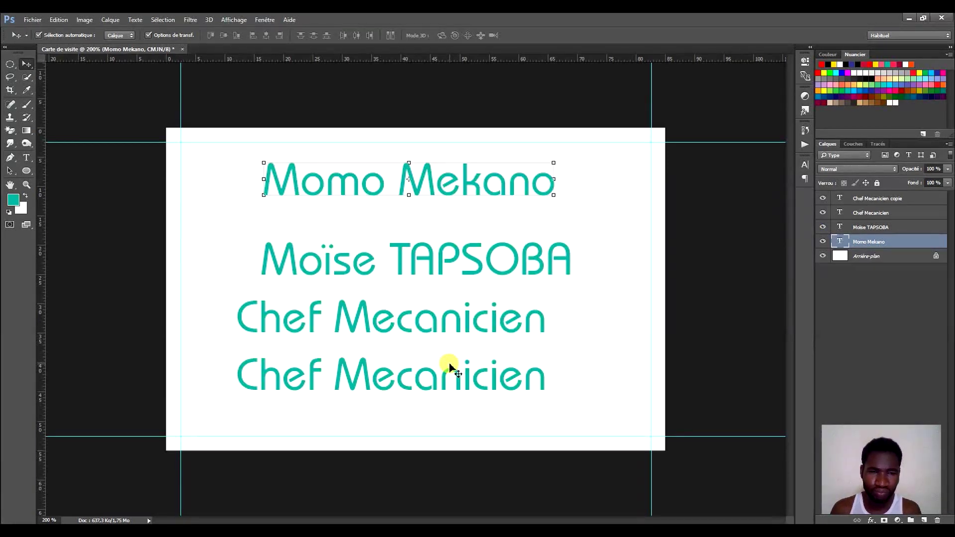
Replace the copied line's text with 'Tél :' followed by the phone number.
{"action": "key", "text": "t"}
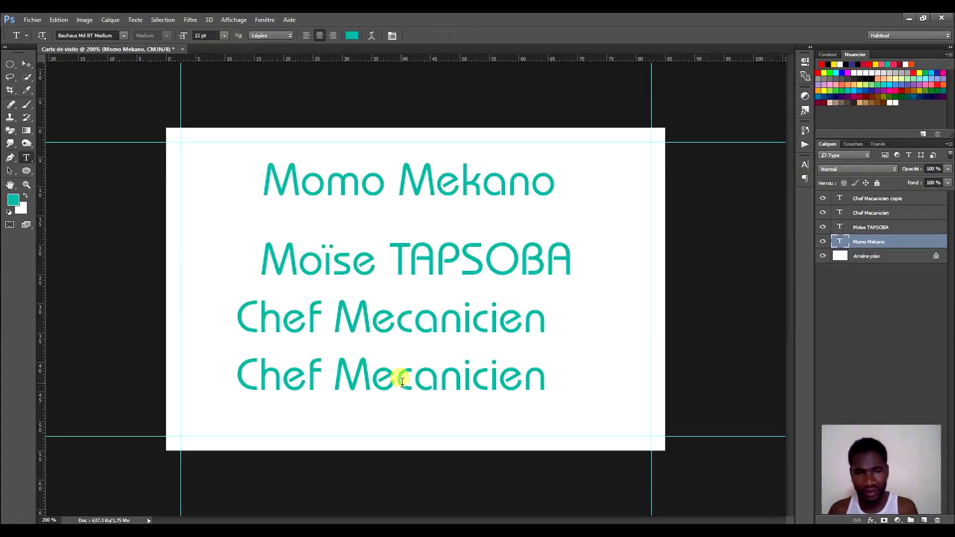
{"action": "left_click", "coordinate": [402, 381]}
{"action": "key", "text": "ctrl+a"}
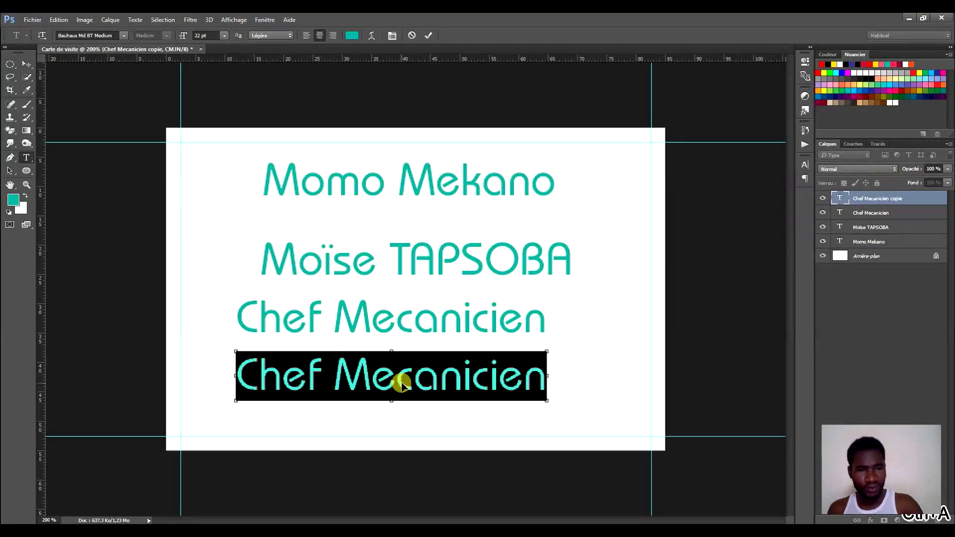
{"action": "type", "text": "Tél ."}
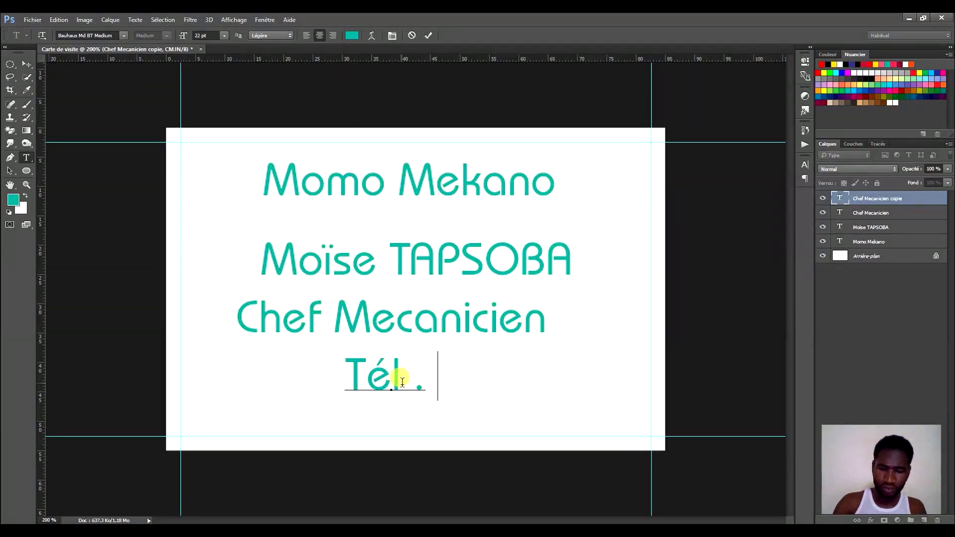
{"action": "type", "text": " ;"}
{"action": "key", "text": "BackSpace"}
{"action": "type", "text": ":"}
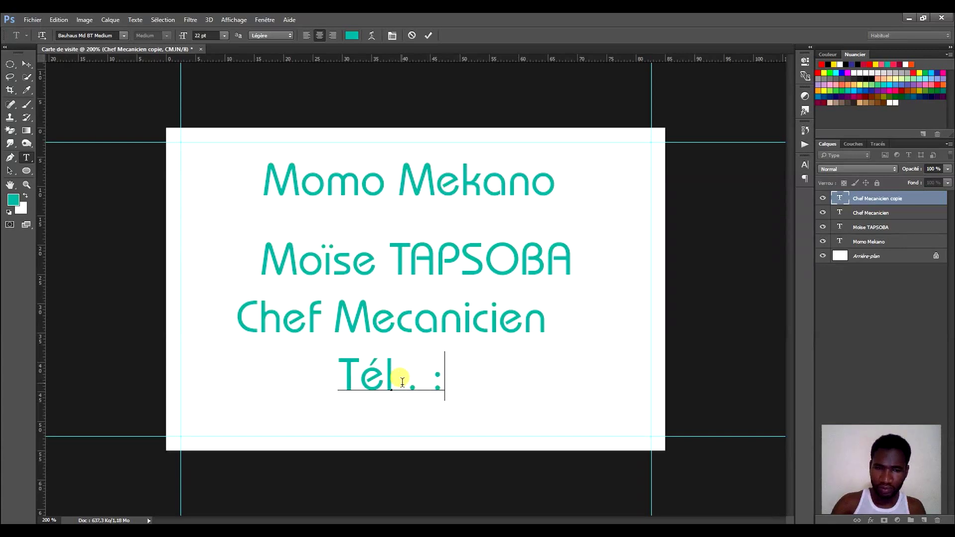
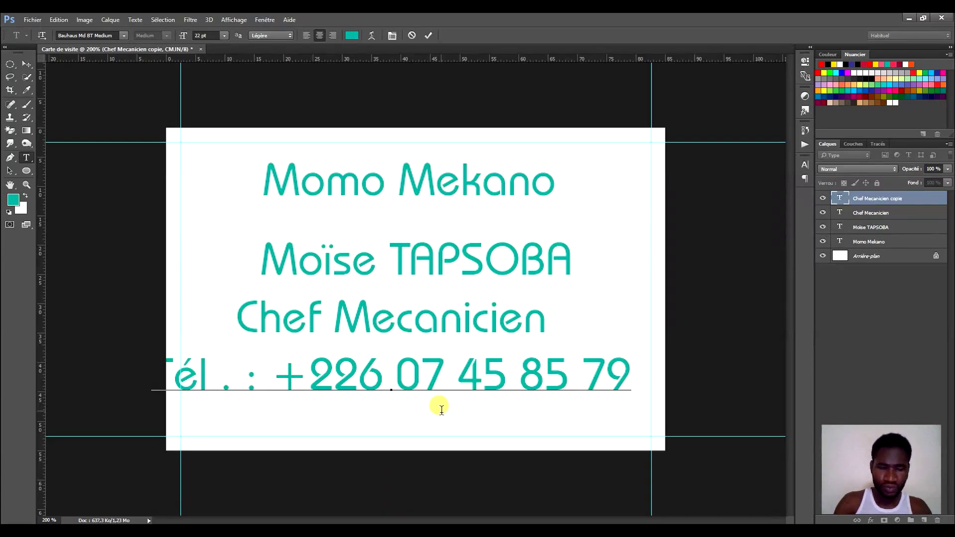
{"action": "key", "text": "ctrl"}
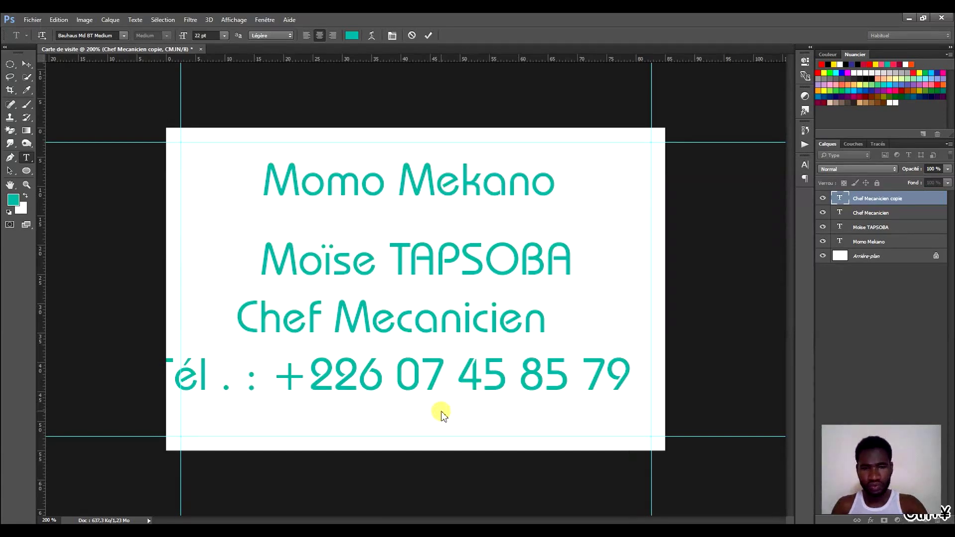
{"action": "key", "text": "ctrl+s"}
Dismiss the save prompt without saving, commit the phone text and shift the phone line right.
{"action": "left_click", "coordinate": [572, 381]}
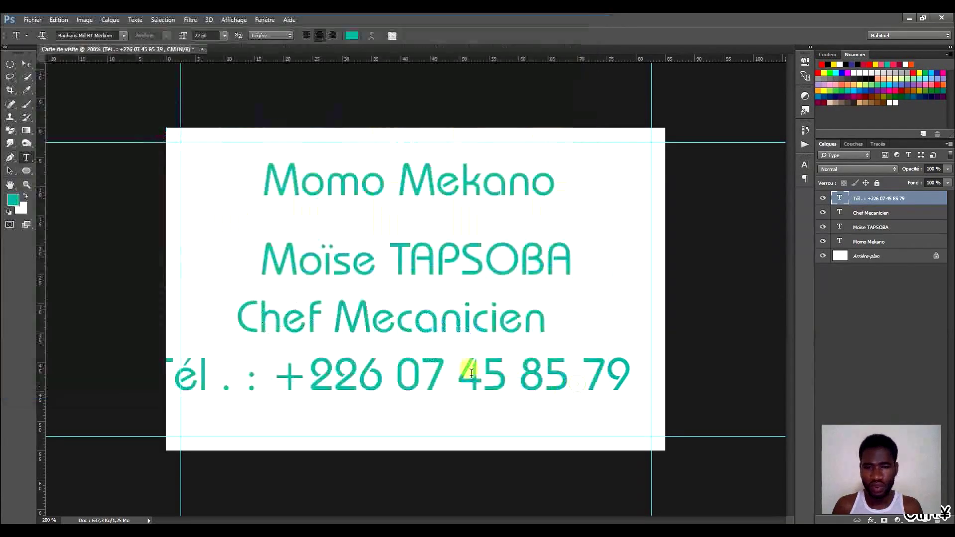
{"action": "left_click", "coordinate": [456, 380]}
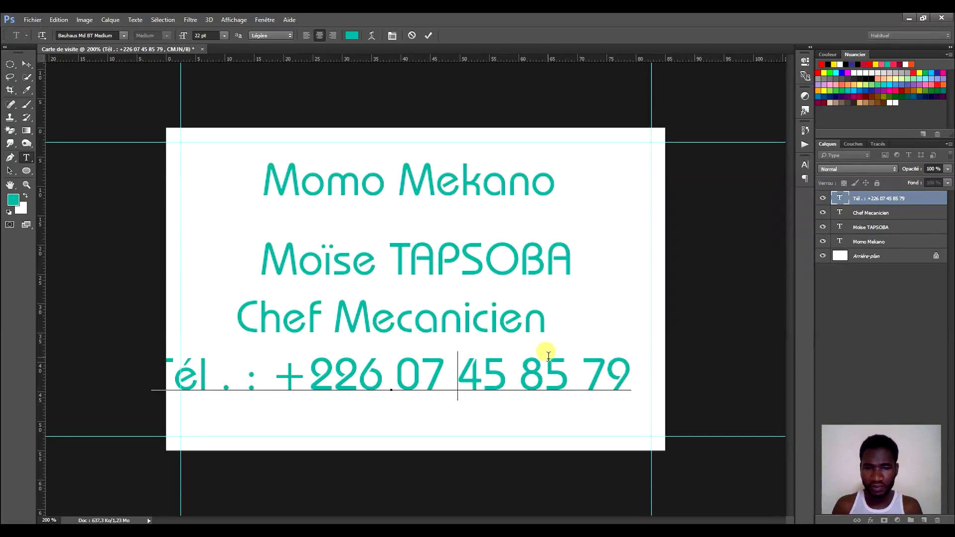
{"action": "left_click", "coordinate": [429, 35]}
{"action": "left_click", "coordinate": [26, 64]}
{"action": "left_click_drag", "start_coordinate": [462, 377], "coordinate": [493, 378]}
Move Momo Mekano, the name, Chef Mecanicien and the phone line up into a tight stack.
{"action": "left_click", "coordinate": [448, 177]}
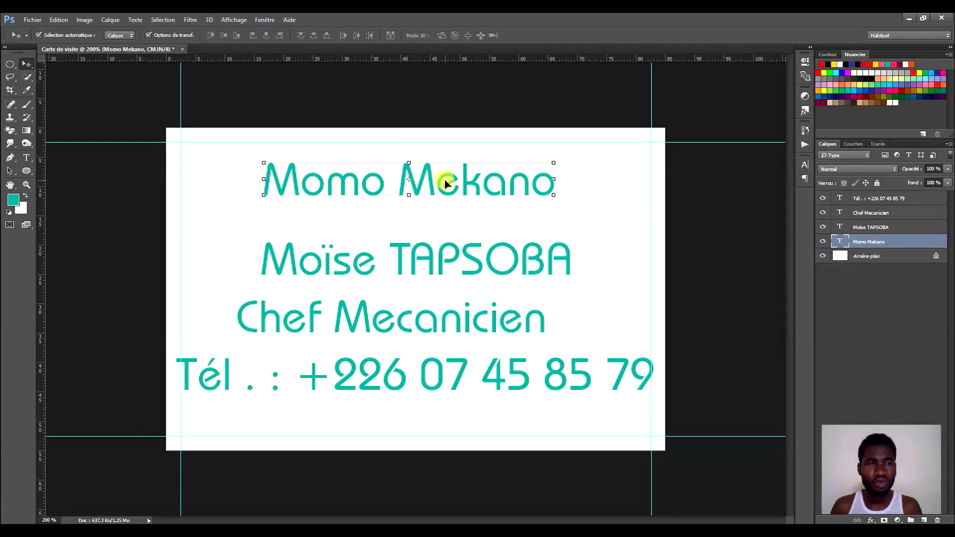
{"action": "mouse_move", "coordinate": [445, 184]}
{"action": "left_mouse_down"}
{"action": "mouse_move", "coordinate": [441, 157]}
{"action": "mouse_move", "coordinate": [441, 169]}
{"action": "left_mouse_up"}
{"action": "left_click_drag", "start_coordinate": [437, 249], "coordinate": [434, 222]}
{"action": "left_click_drag", "start_coordinate": [437, 320], "coordinate": [459, 293]}
{"action": "left_click_drag", "start_coordinate": [465, 373], "coordinate": [454, 330]}
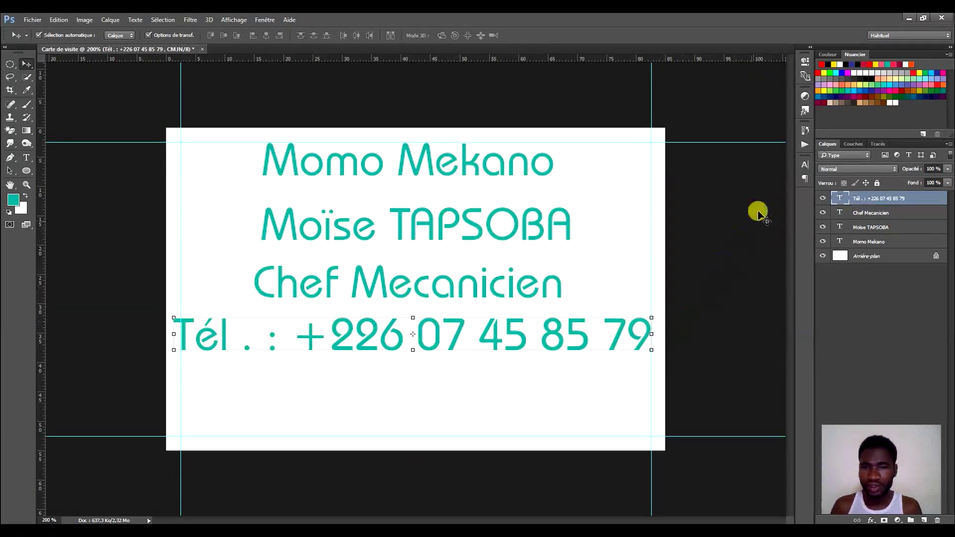
{"action": "left_click", "coordinate": [805, 165]}
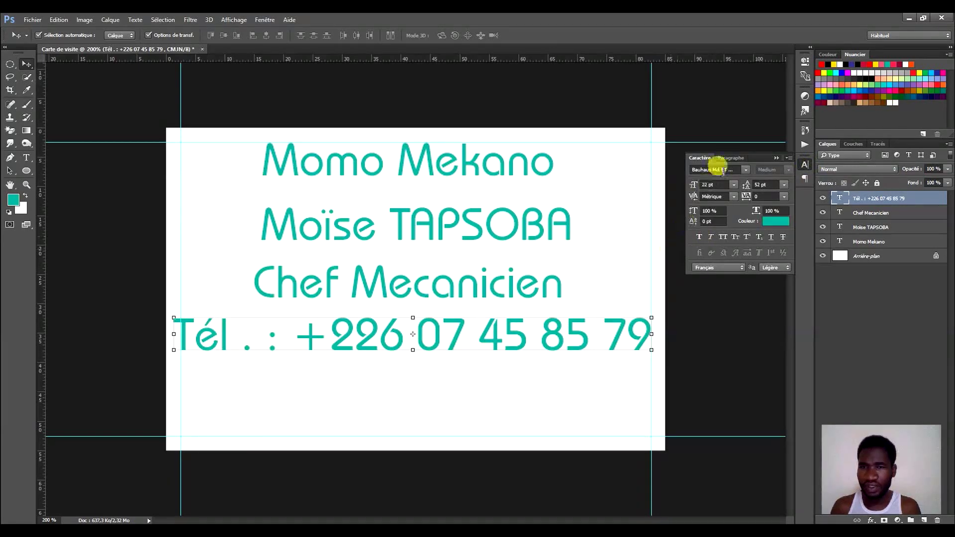
Set the phone line's font size to 16 pt.
{"action": "left_click", "coordinate": [723, 185]}
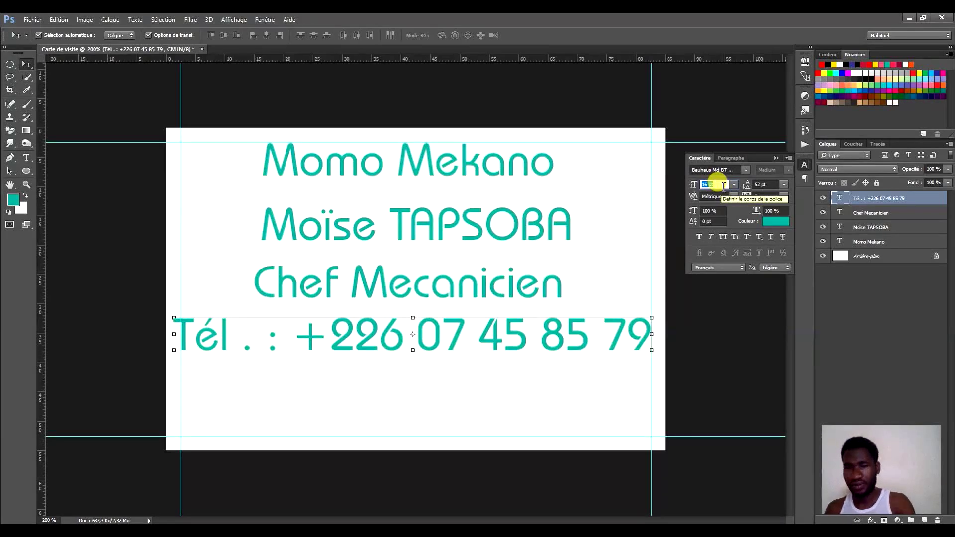
{"action": "key", "text": "Return"}
{"action": "left_click", "coordinate": [480, 413]}
{"action": "left_click", "coordinate": [481, 346]}
Add a new line below the phone number containing the e-mail address.
{"action": "key", "text": "t"}
{"action": "left_click", "coordinate": [580, 336]}
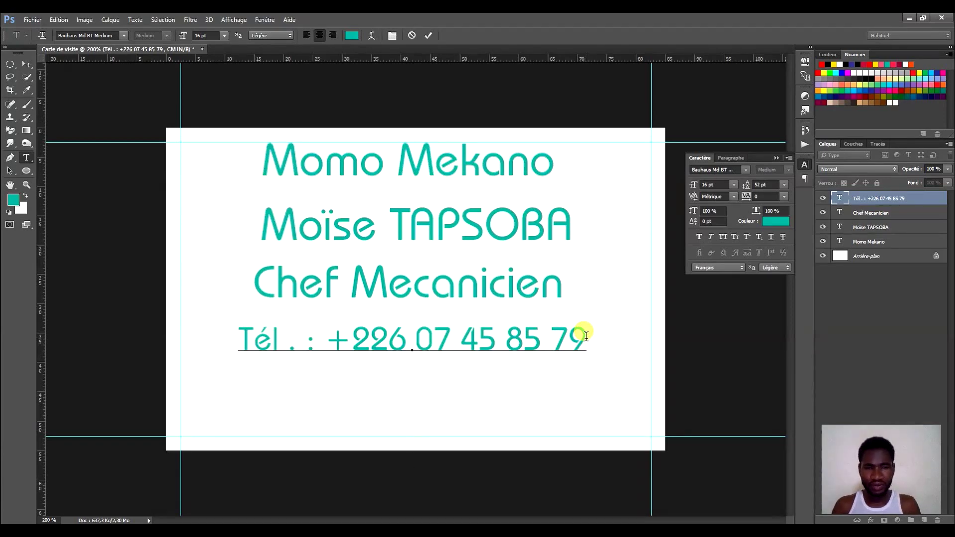
{"action": "key", "text": "Return"}
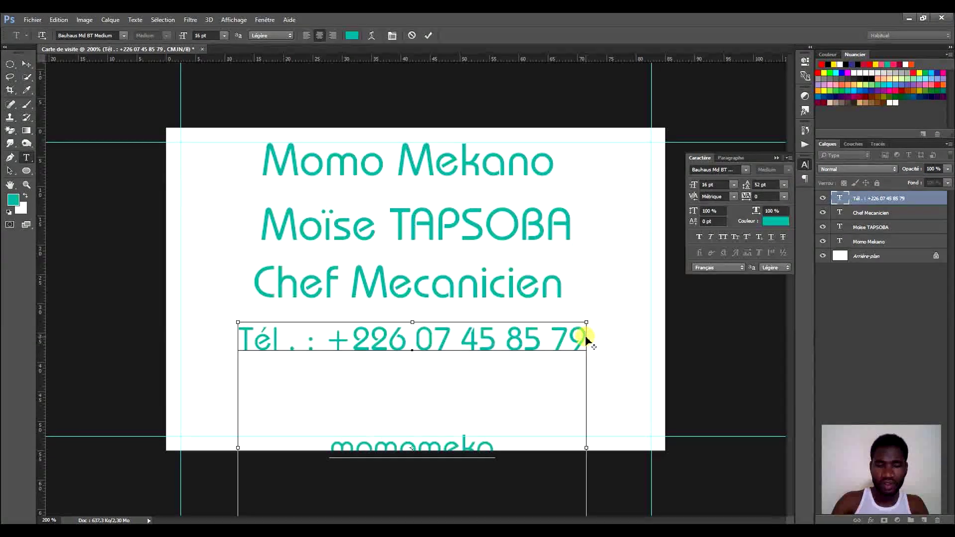
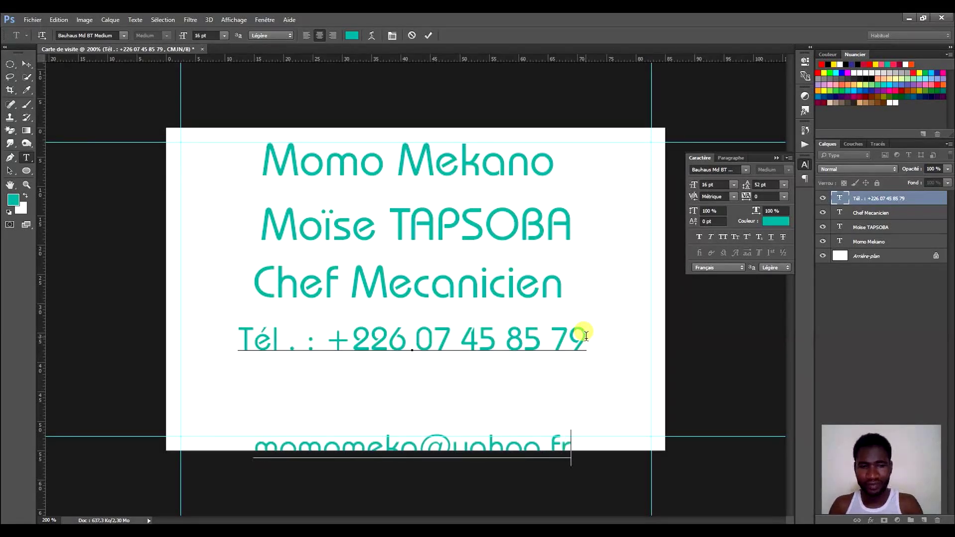
{"action": "key", "text": "ctrl+a"}
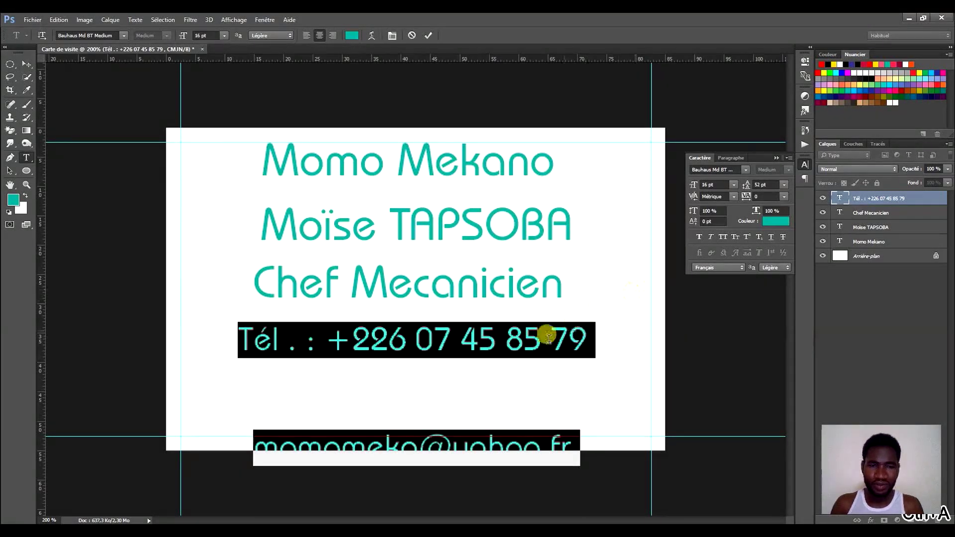
Select the phone and e-mail lines, apply Align Right, and commit the text.
{"action": "left_click", "coordinate": [526, 344]}
{"action": "left_click_drag", "start_coordinate": [570, 441], "coordinate": [262, 361]}
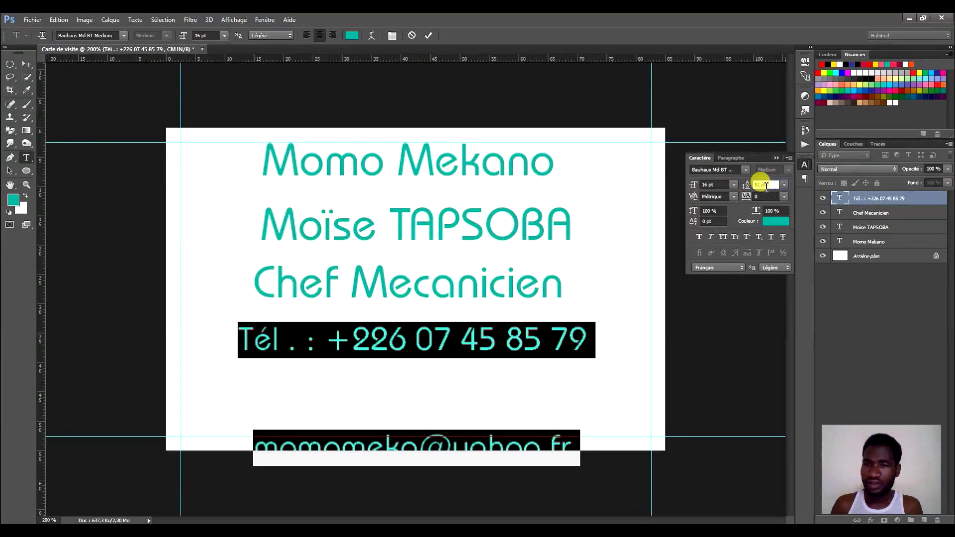
{"action": "scroll", "coordinate": [767, 185], "scroll_direction": "down", "scroll_amount": 3}
{"action": "scroll", "coordinate": [767, 185], "scroll_direction": "down", "scroll_amount": 20}
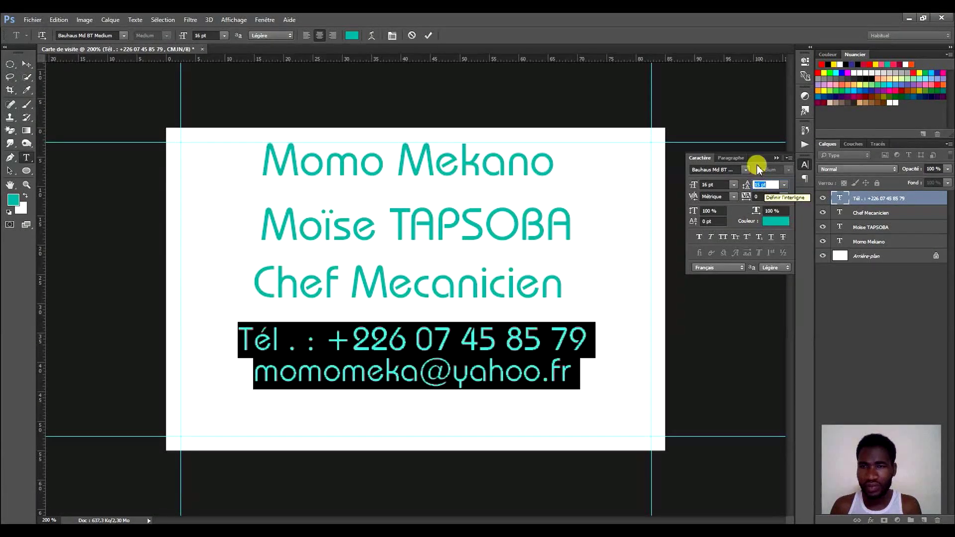
{"action": "left_click", "coordinate": [727, 158]}
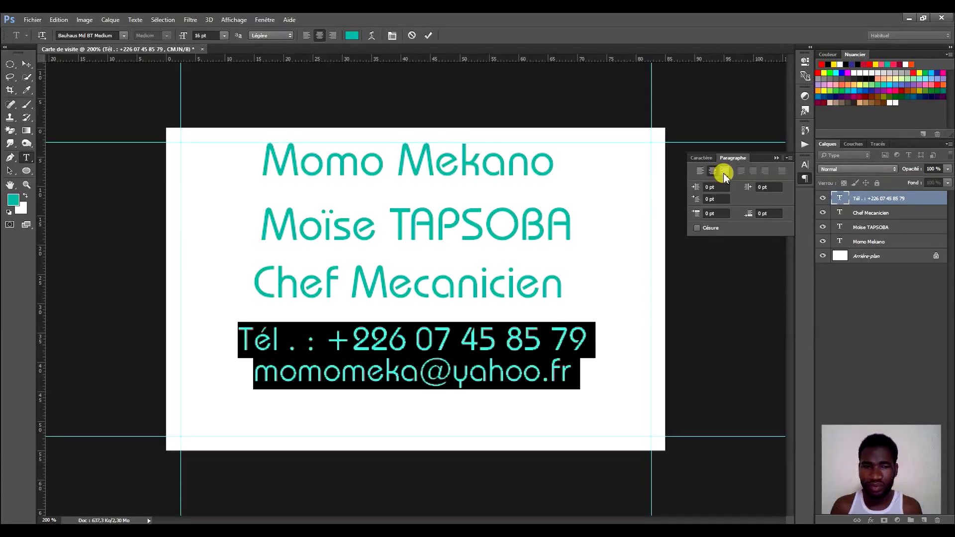
{"action": "left_click", "coordinate": [724, 171]}
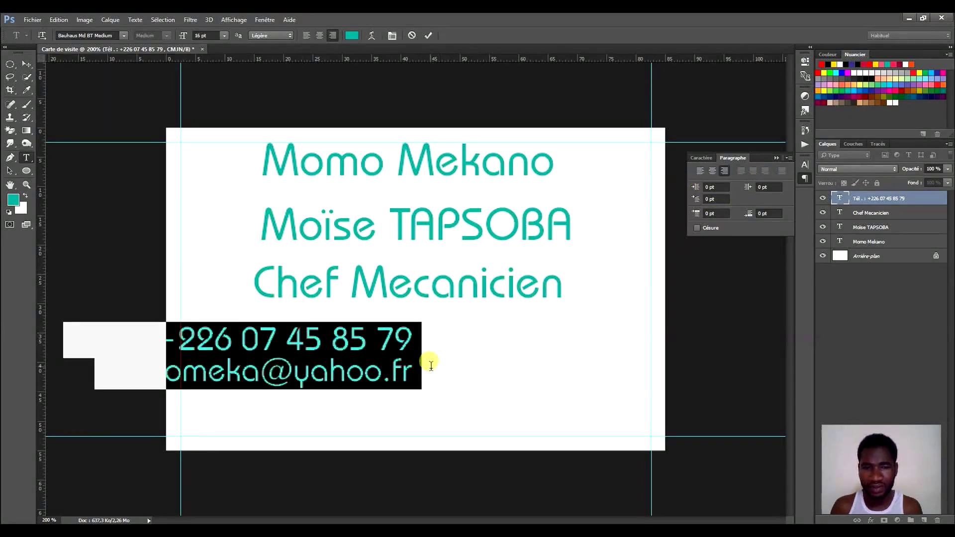
{"action": "left_click", "coordinate": [429, 35]}
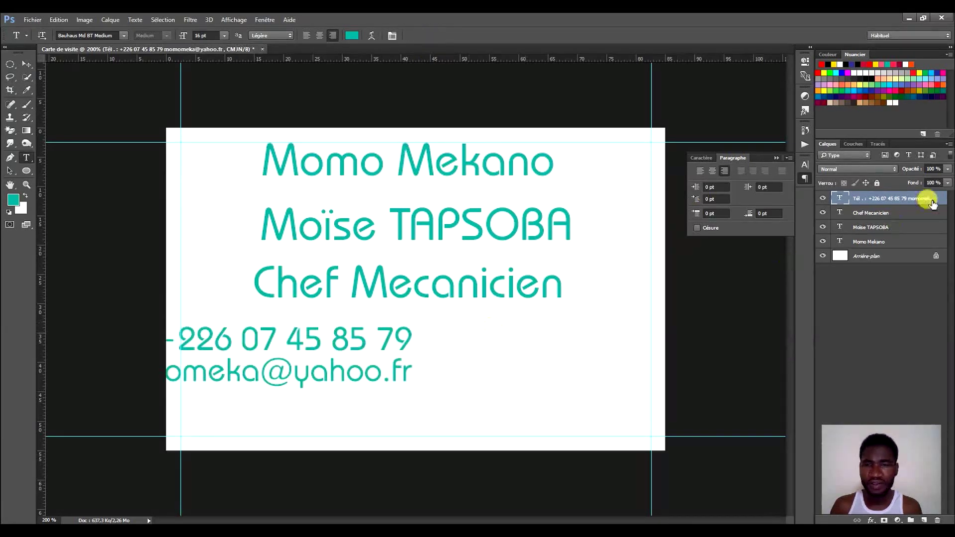
Drag the contact block to the card's lower right and give it 12 pt size and 12 pt leading.
{"action": "left_click", "coordinate": [26, 64]}
{"action": "left_click_drag", "start_coordinate": [338, 338], "coordinate": [570, 395]}
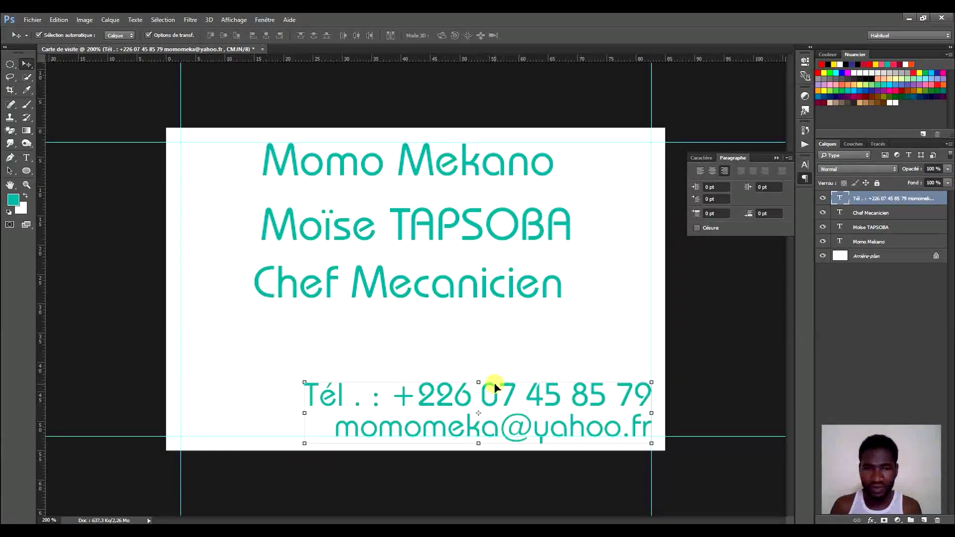
{"action": "left_click", "coordinate": [702, 158]}
{"action": "left_click", "coordinate": [734, 184]}
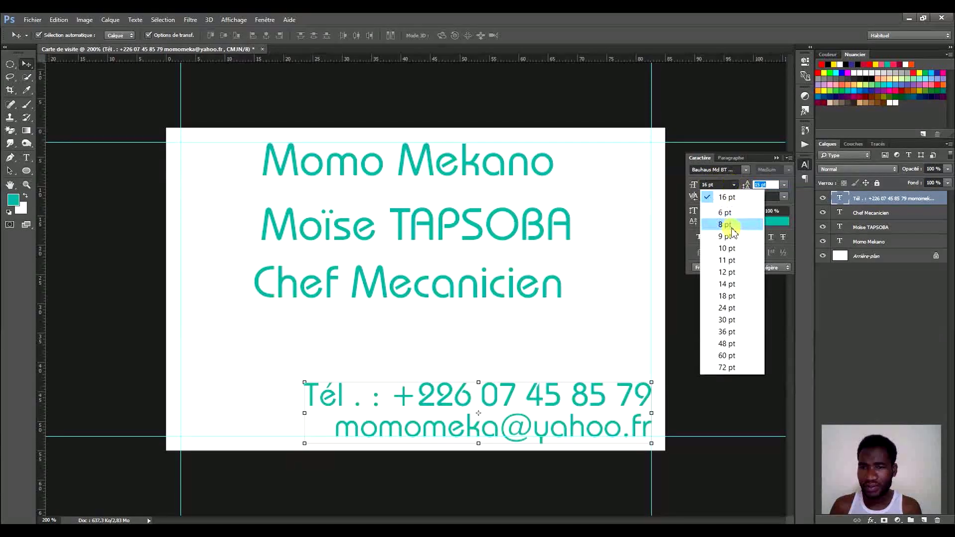
{"action": "left_click", "coordinate": [727, 273]}
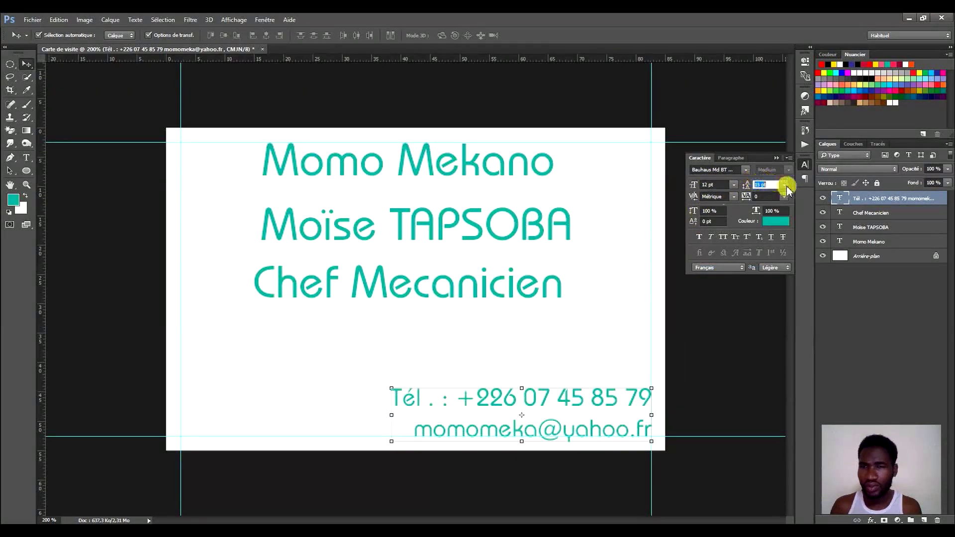
{"action": "left_click", "coordinate": [784, 185]}
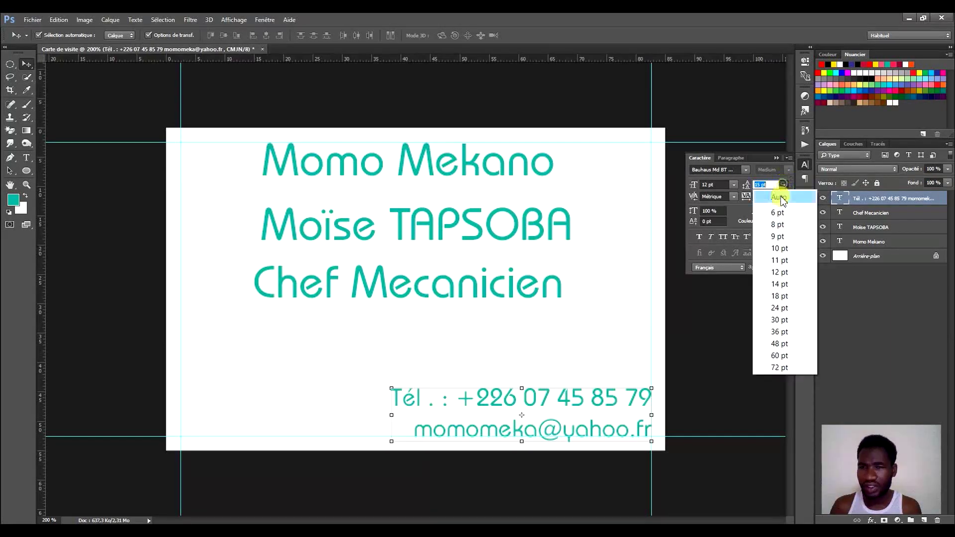
{"action": "left_click", "coordinate": [780, 272]}
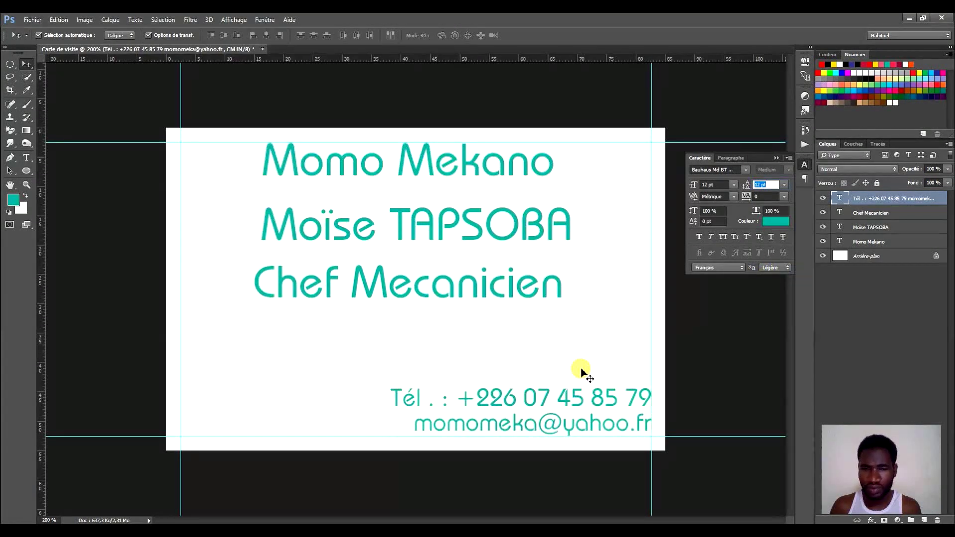
{"action": "left_click_drag", "start_coordinate": [596, 406], "coordinate": [596, 406]}
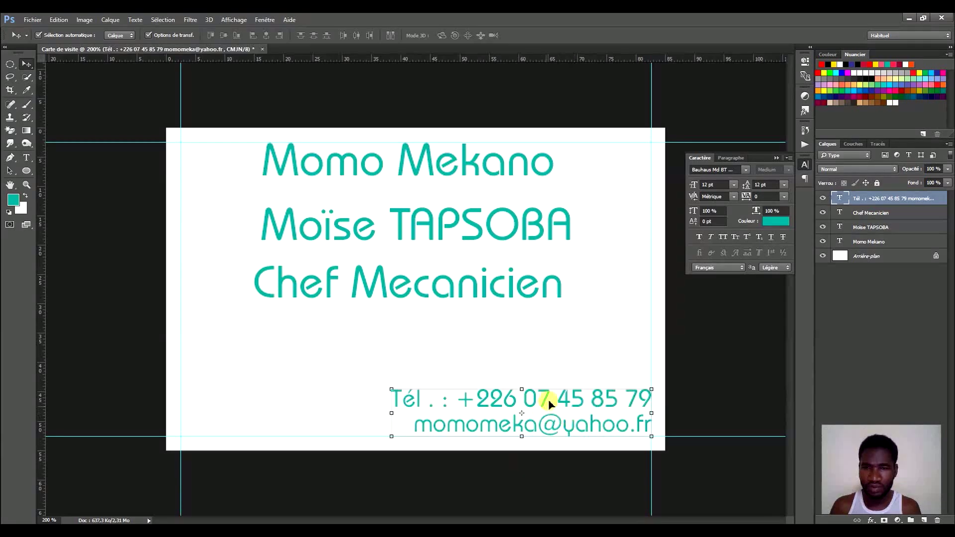
Colour the phone and e-mail text near-black #1d1d1d and shift the block slightly down.
{"action": "left_click", "coordinate": [770, 220]}
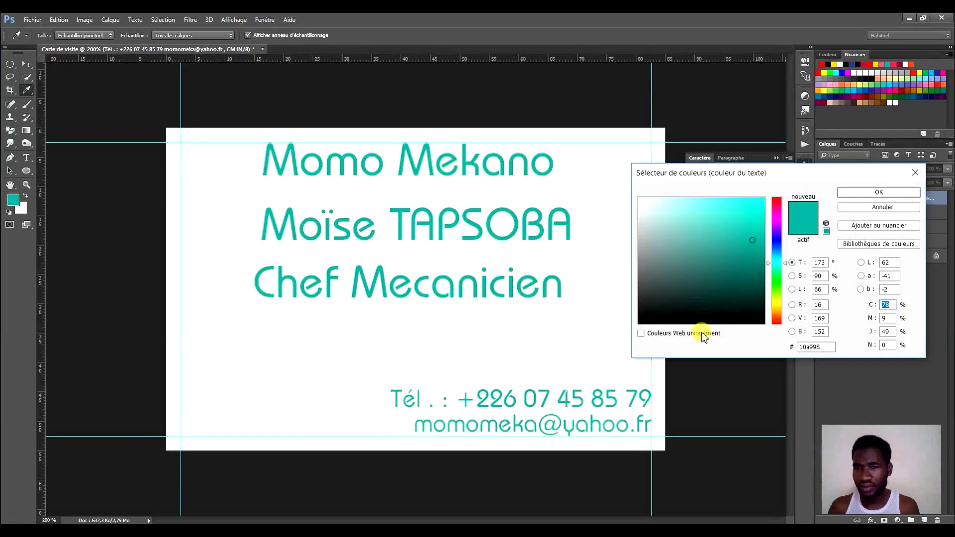
{"action": "left_click", "coordinate": [769, 219]}
{"action": "left_click_drag", "start_coordinate": [671, 305], "coordinate": [640, 309]}
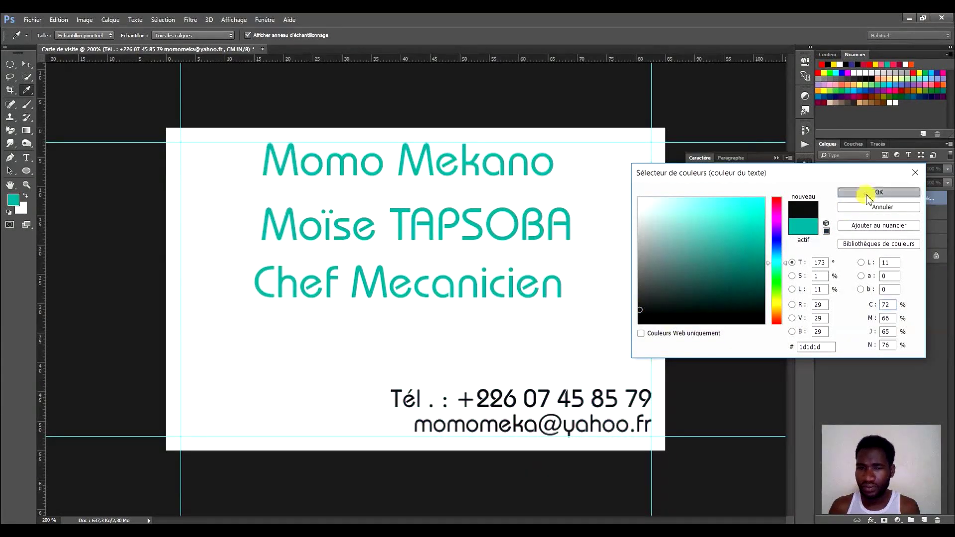
{"action": "left_click", "coordinate": [849, 192]}
{"action": "left_click_drag", "start_coordinate": [601, 400], "coordinate": [602, 406]}
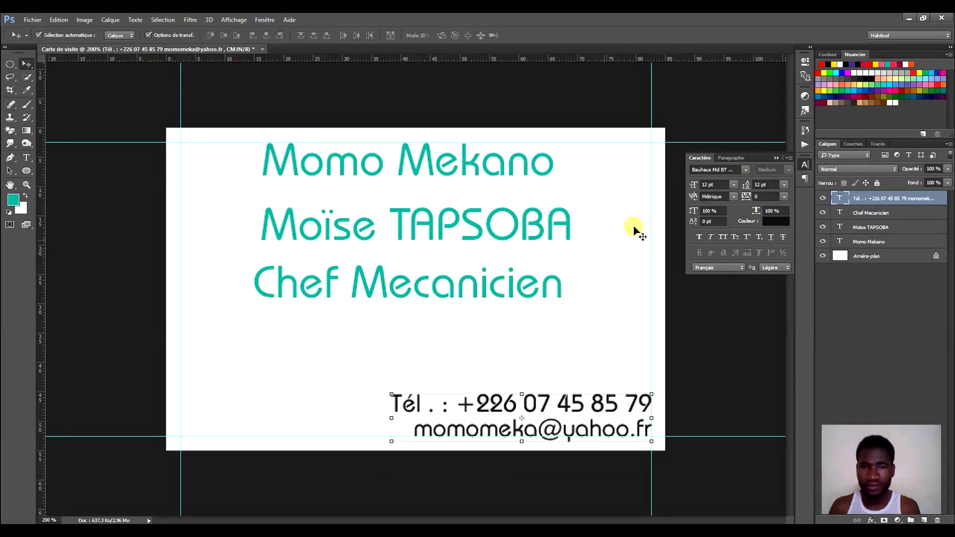
{"action": "left_click", "coordinate": [805, 164]}
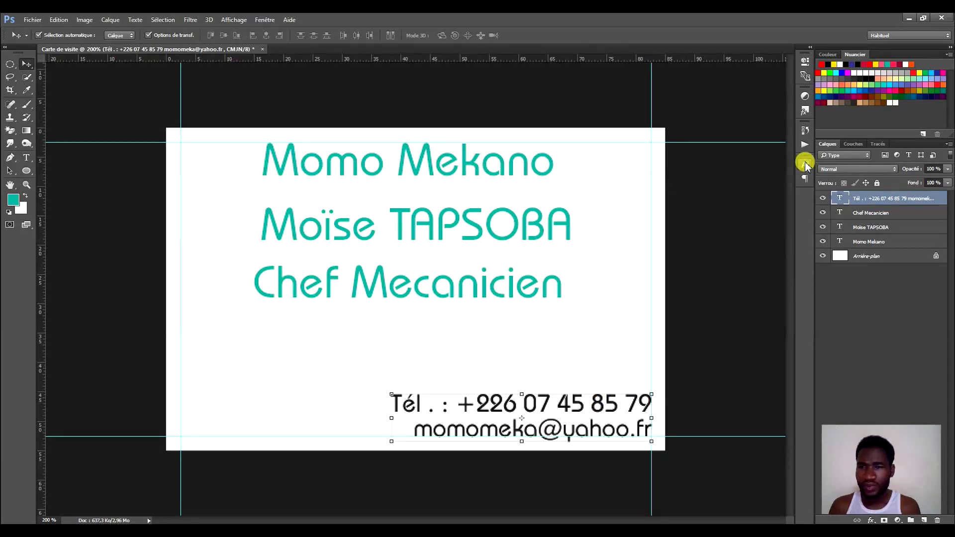
Place Chef Mecanicien just above the contact block, flush with its right edge.
{"action": "left_click", "coordinate": [893, 214]}
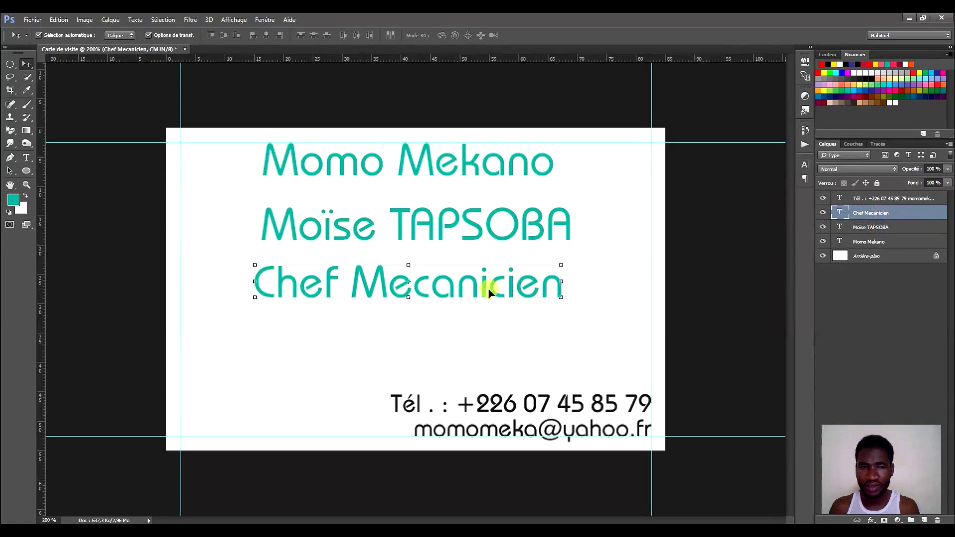
{"action": "left_click_drag", "start_coordinate": [484, 289], "coordinate": [571, 343]}
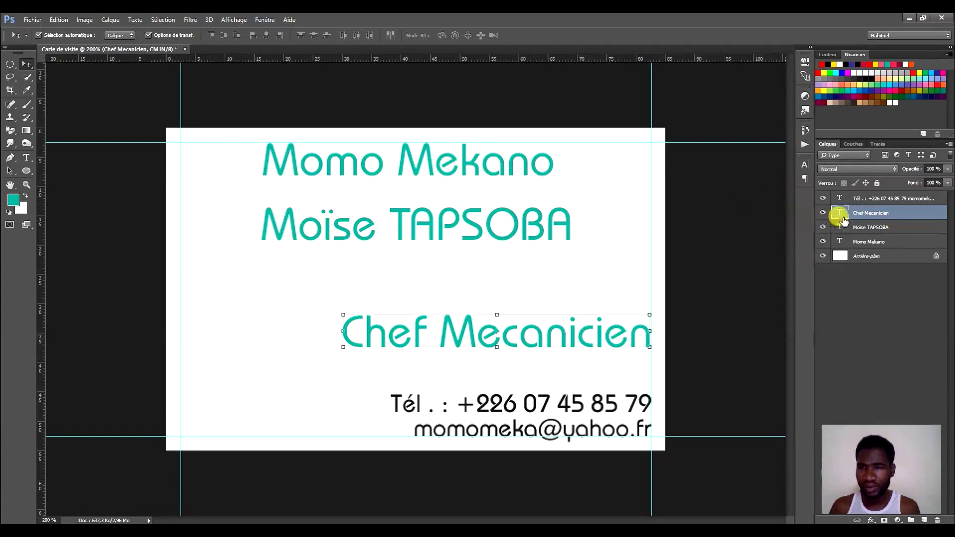
{"action": "left_click", "coordinate": [805, 178]}
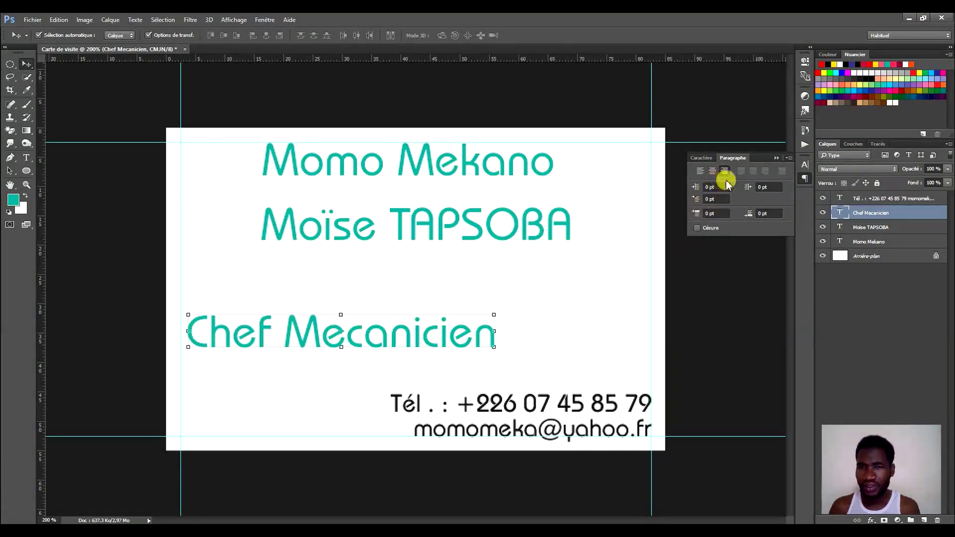
{"action": "left_click_drag", "start_coordinate": [431, 332], "coordinate": [590, 336]}
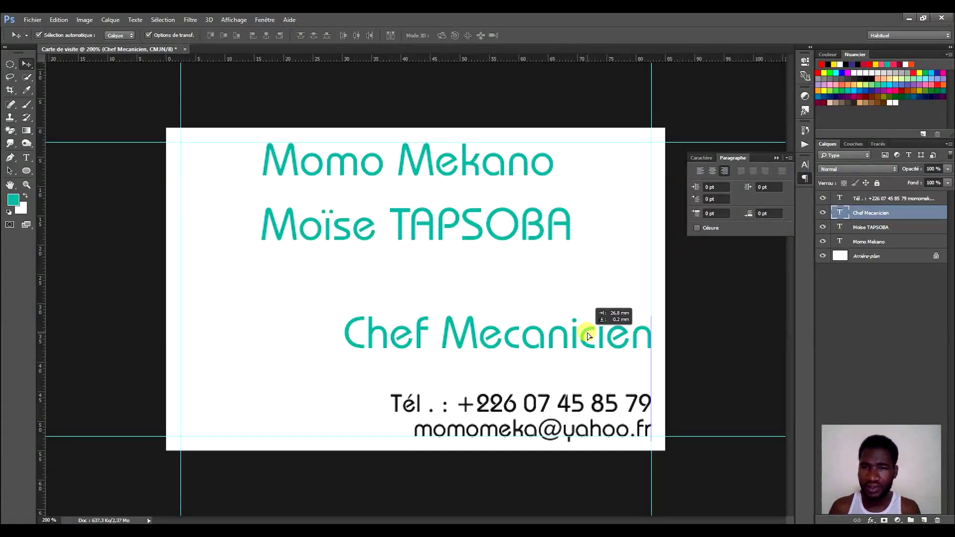
{"action": "left_click_drag", "start_coordinate": [589, 336], "coordinate": [593, 323]}
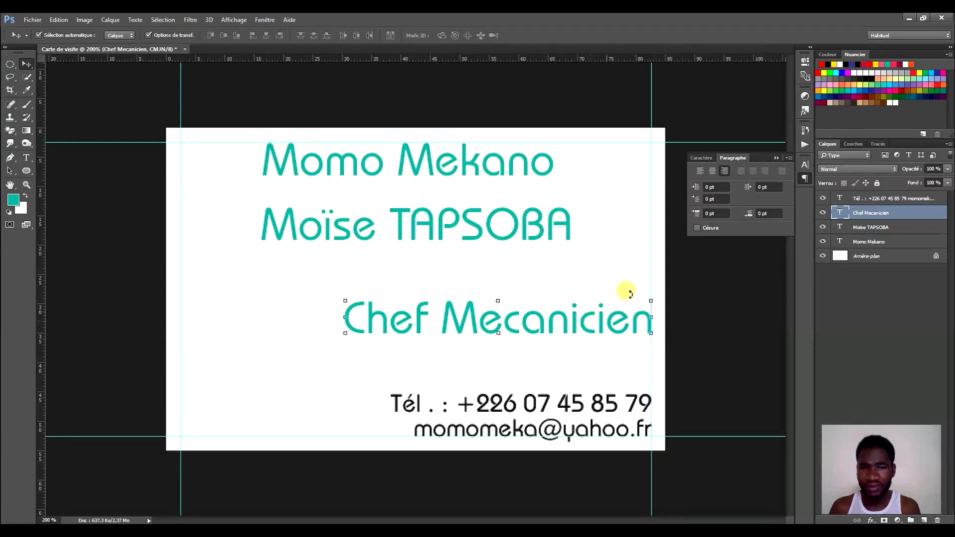
{"action": "left_click", "coordinate": [709, 163]}
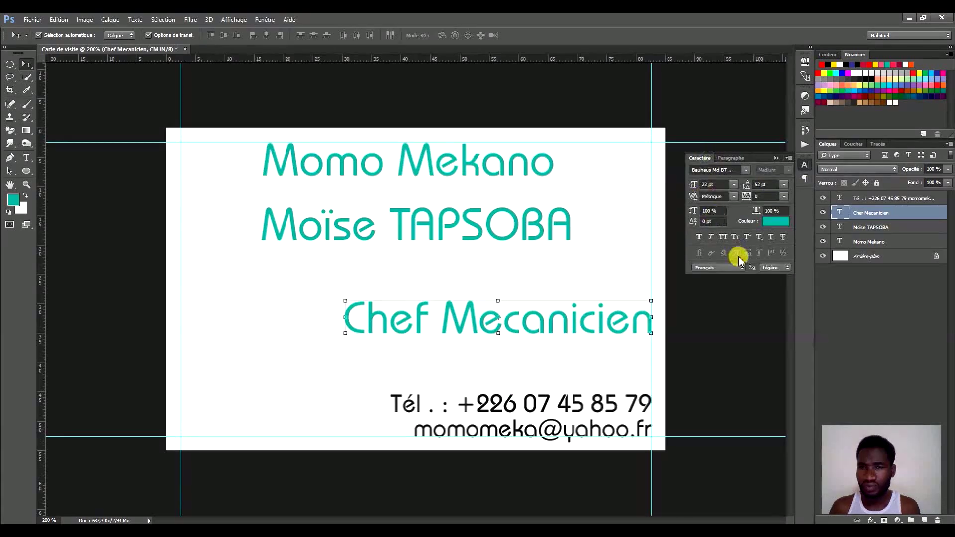
Colour Chef Mecanicien blue #1414df and move the name line right, directly above it.
{"action": "left_click", "coordinate": [763, 220]}
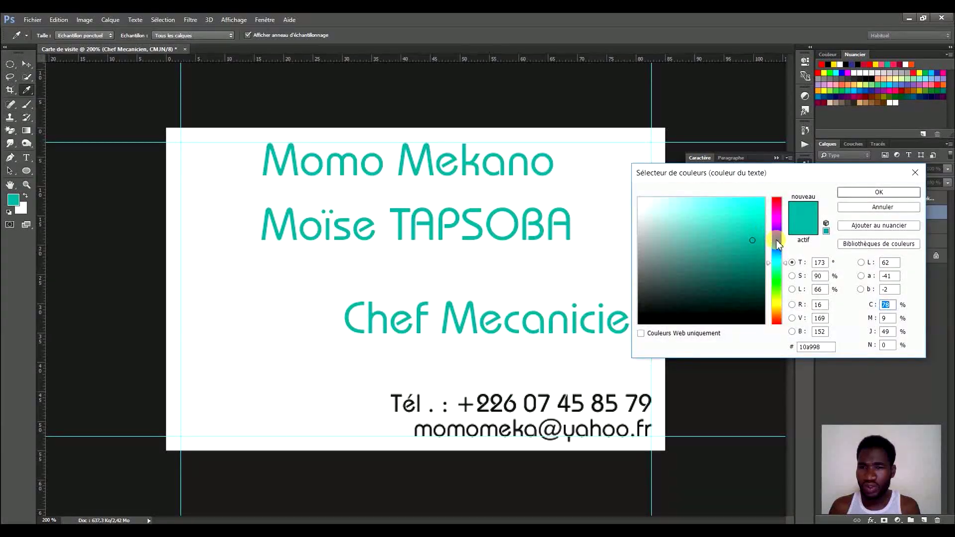
{"action": "left_click", "coordinate": [777, 240]}
{"action": "left_click", "coordinate": [747, 225]}
{"action": "mouse_move", "coordinate": [739, 224]}
{"action": "left_mouse_down"}
{"action": "mouse_move", "coordinate": [712, 224]}
{"action": "mouse_move", "coordinate": [754, 214]}
{"action": "left_mouse_up"}
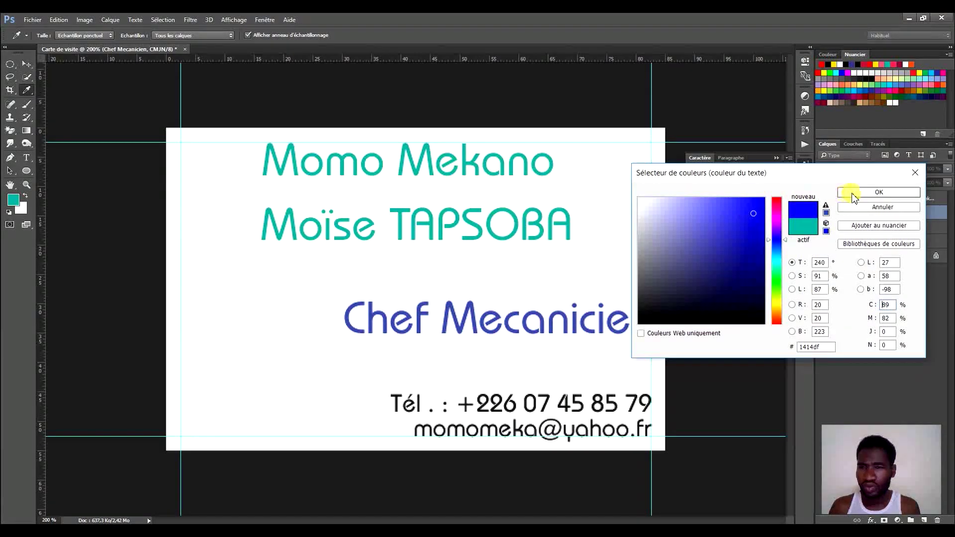
{"action": "left_click", "coordinate": [851, 192]}
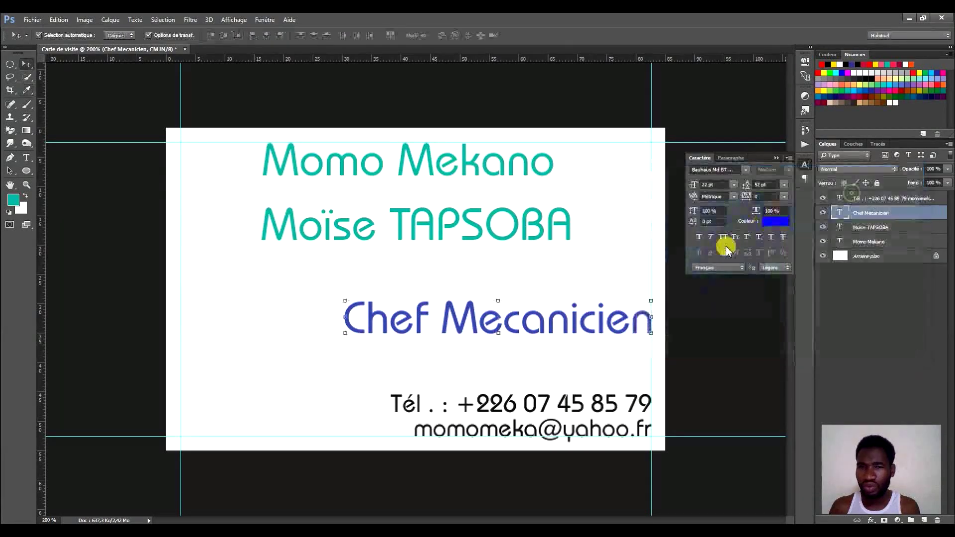
{"action": "left_click", "coordinate": [804, 166]}
{"action": "left_click_drag", "start_coordinate": [495, 211], "coordinate": [580, 253]}
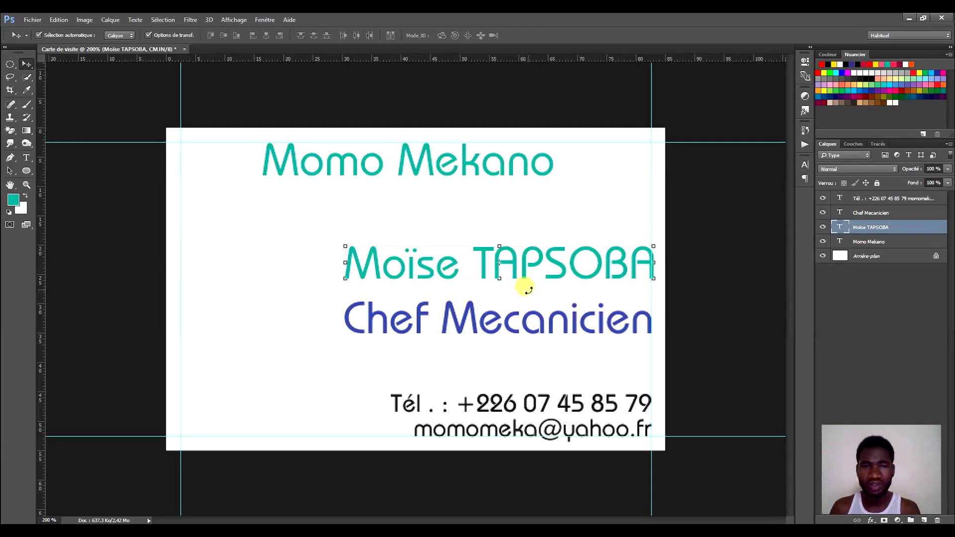
Nudge the name line down and colour it #282828, sampled from the dark area around the card.
{"action": "left_click_drag", "start_coordinate": [570, 269], "coordinate": [570, 273]}
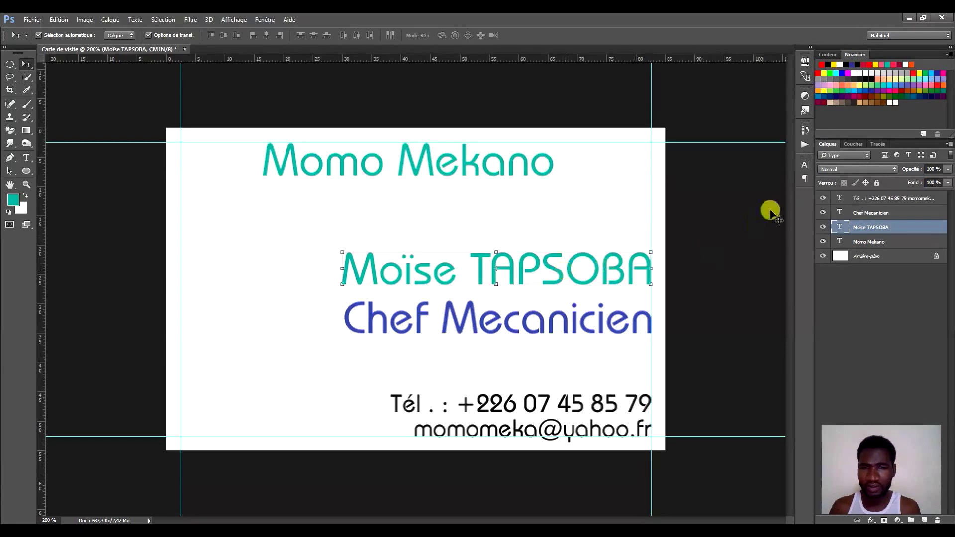
{"action": "left_click", "coordinate": [806, 166]}
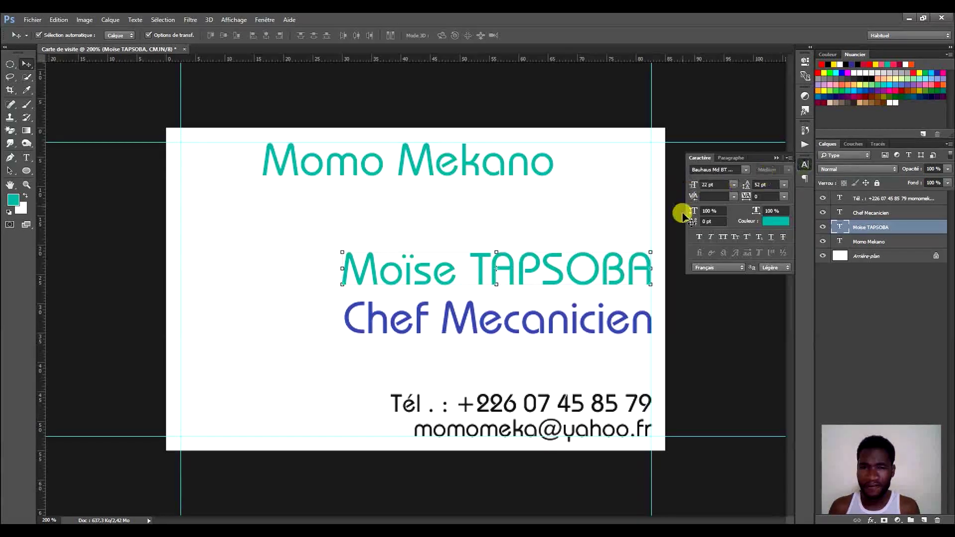
{"action": "left_click", "coordinate": [771, 228]}
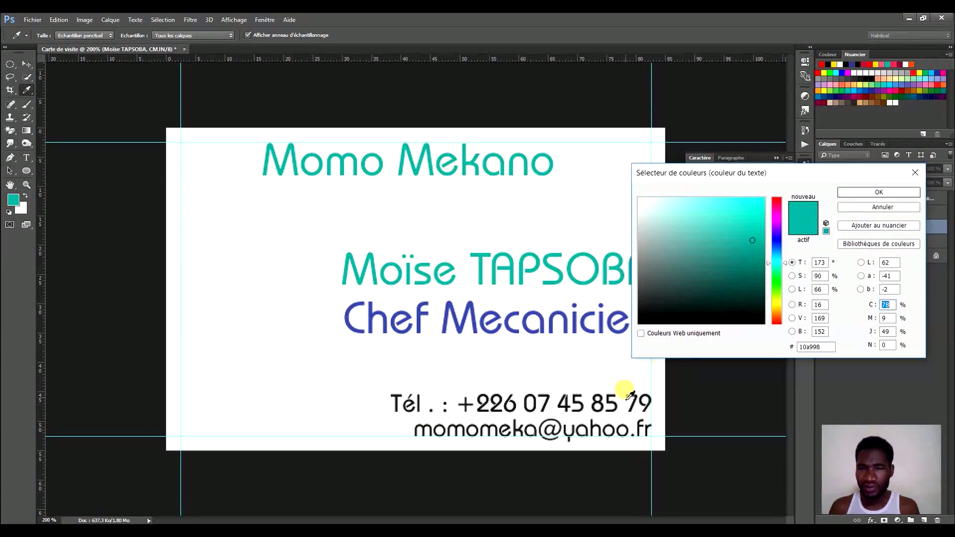
{"action": "left_click", "coordinate": [849, 212]}
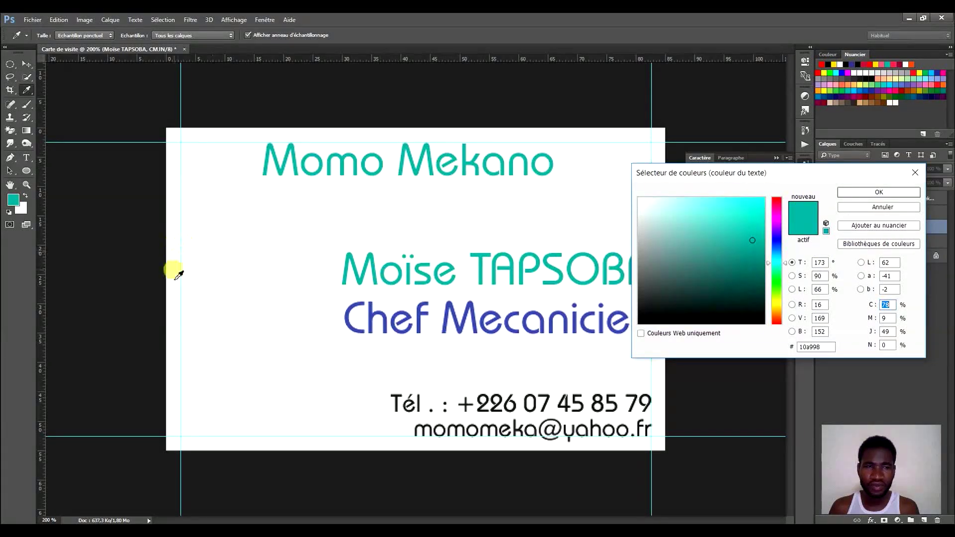
{"action": "left_click", "coordinate": [119, 257]}
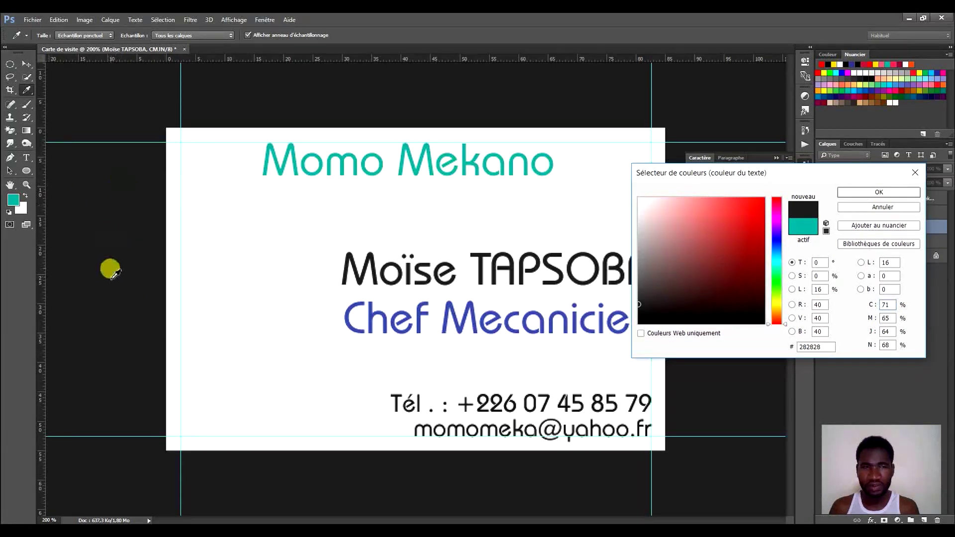
{"action": "left_click", "coordinate": [858, 193]}
{"action": "left_click", "coordinate": [806, 164]}
Bring up the text colour settings for the contact block.
{"action": "left_click", "coordinate": [593, 404]}
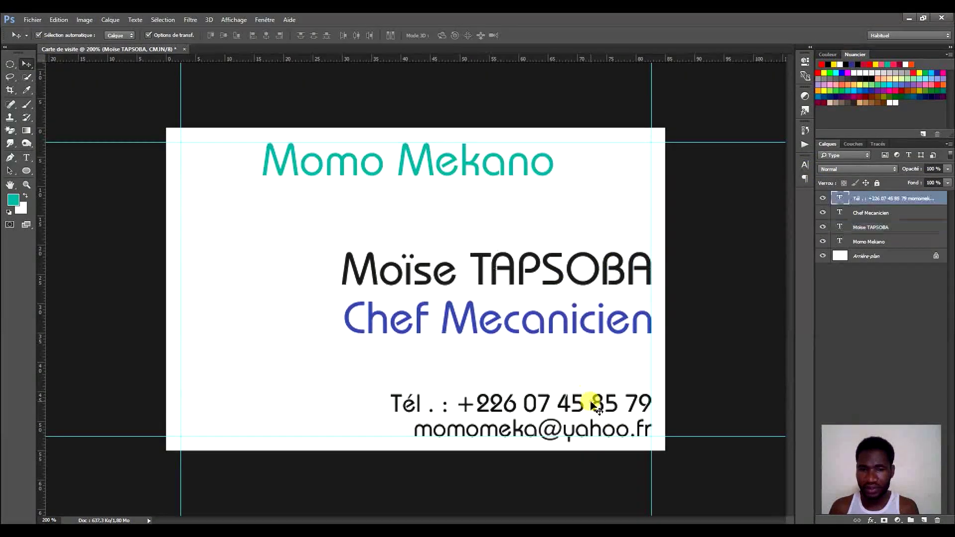
{"action": "left_click", "coordinate": [805, 165]}
{"action": "left_click", "coordinate": [770, 214]}
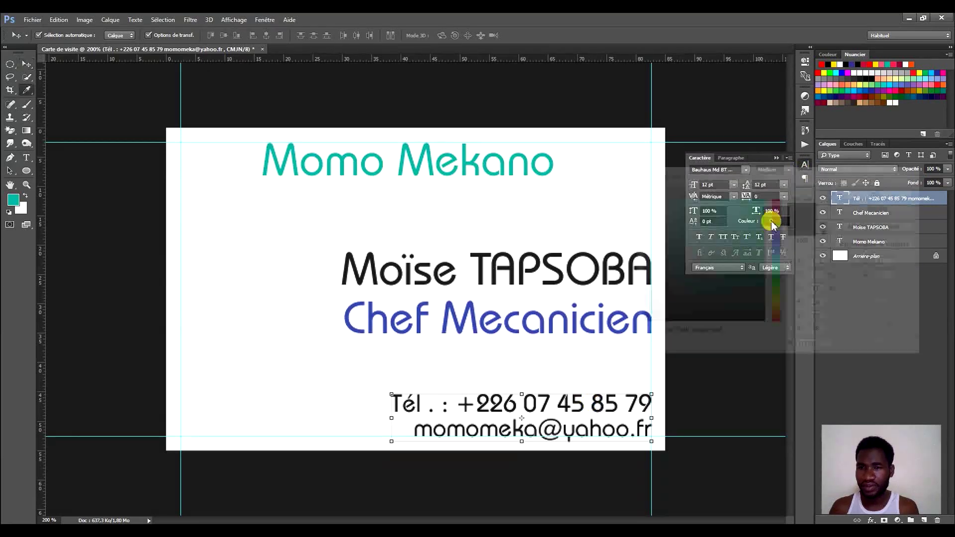
Pick a new text colour for the contact block and confirm it.
{"action": "left_click", "coordinate": [129, 208]}
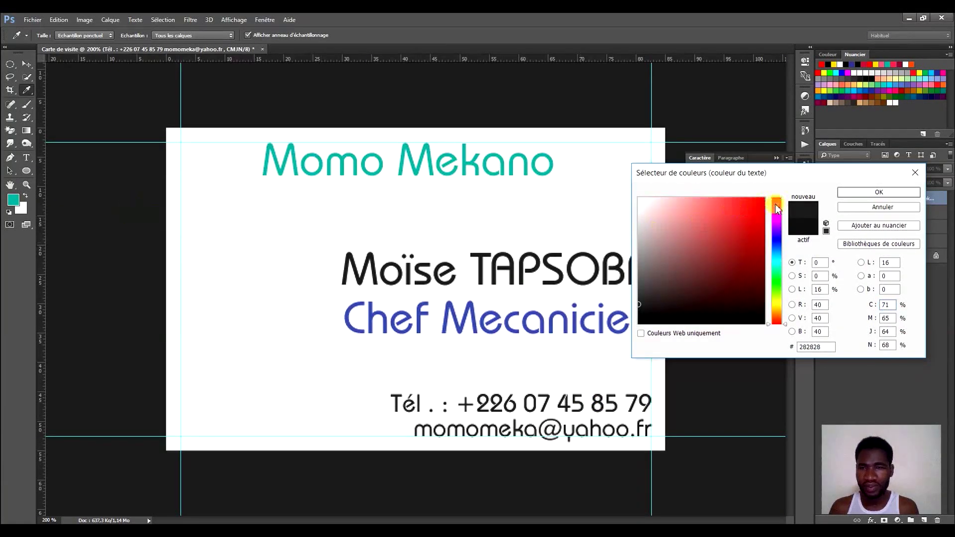
{"action": "left_click", "coordinate": [850, 193]}
{"action": "left_click", "coordinate": [805, 163]}
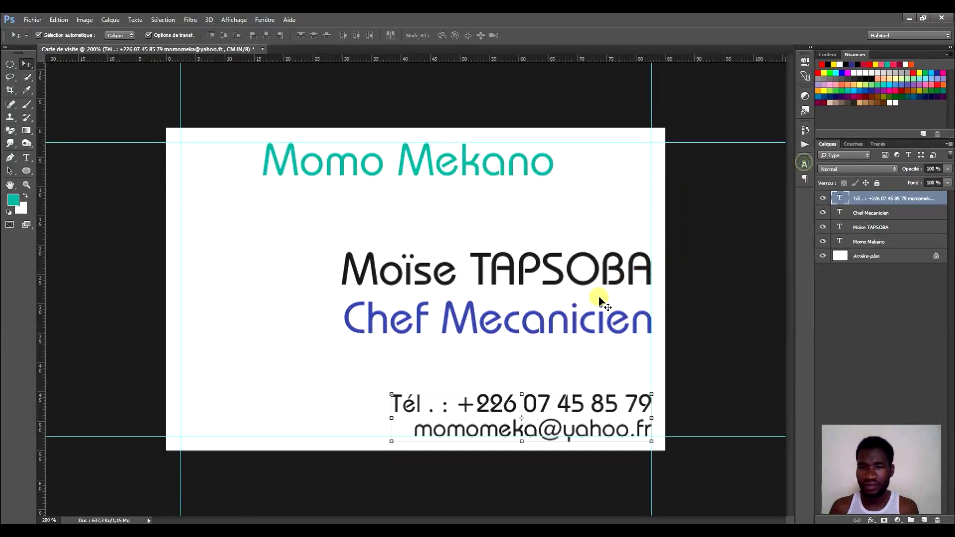
Recolour Chef Mecanicien to bright orange #eb671e.
{"action": "left_click", "coordinate": [589, 317]}
{"action": "left_click", "coordinate": [805, 164]}
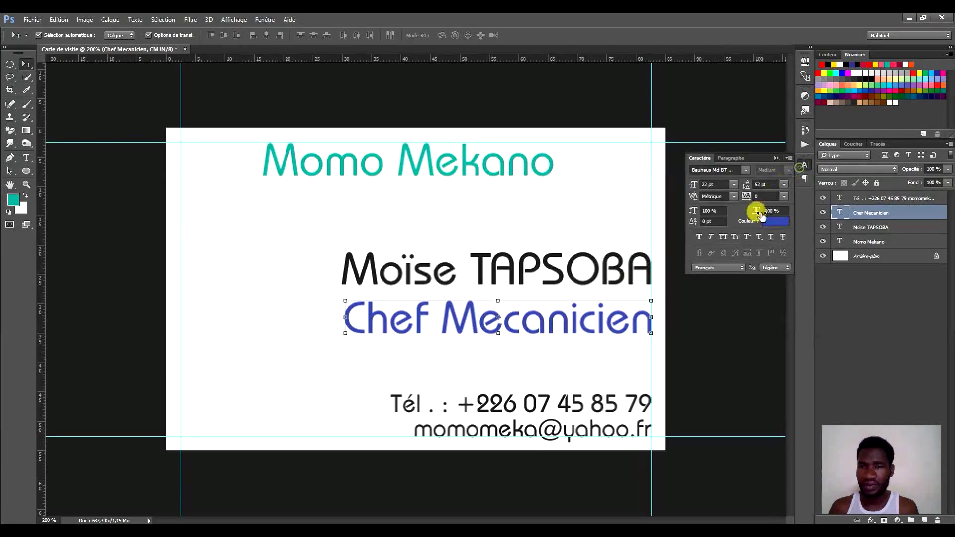
{"action": "left_click", "coordinate": [771, 217]}
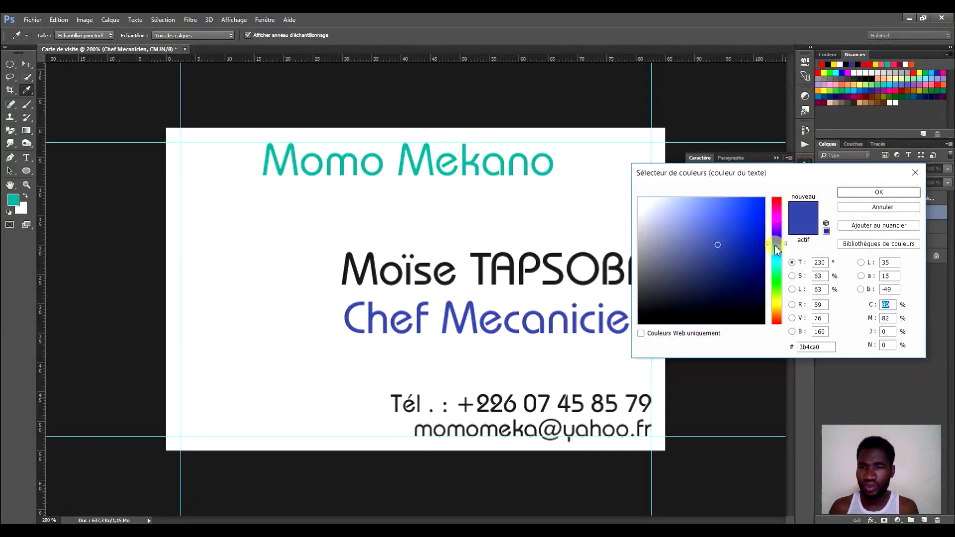
{"action": "left_click_drag", "start_coordinate": [774, 288], "coordinate": [771, 316]}
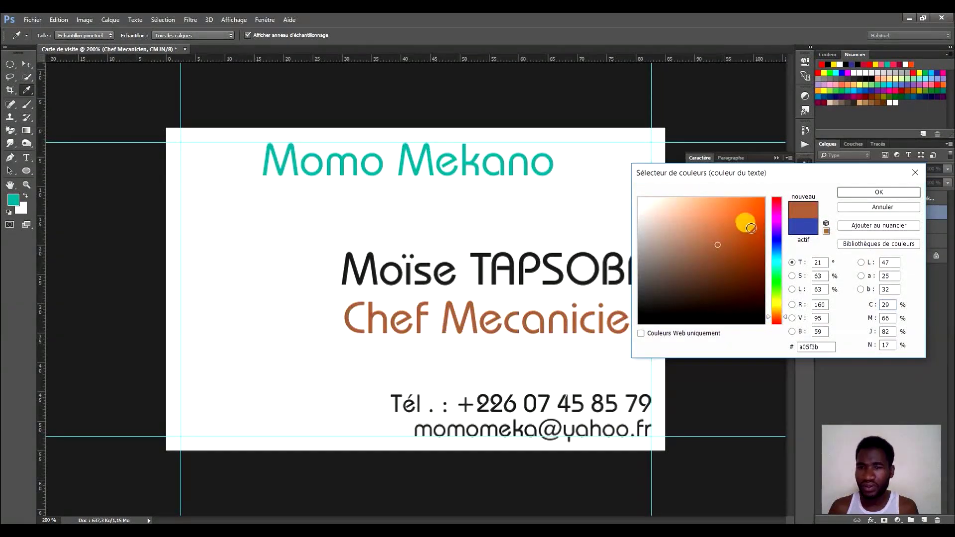
{"action": "left_click_drag", "start_coordinate": [740, 241], "coordinate": [751, 208]}
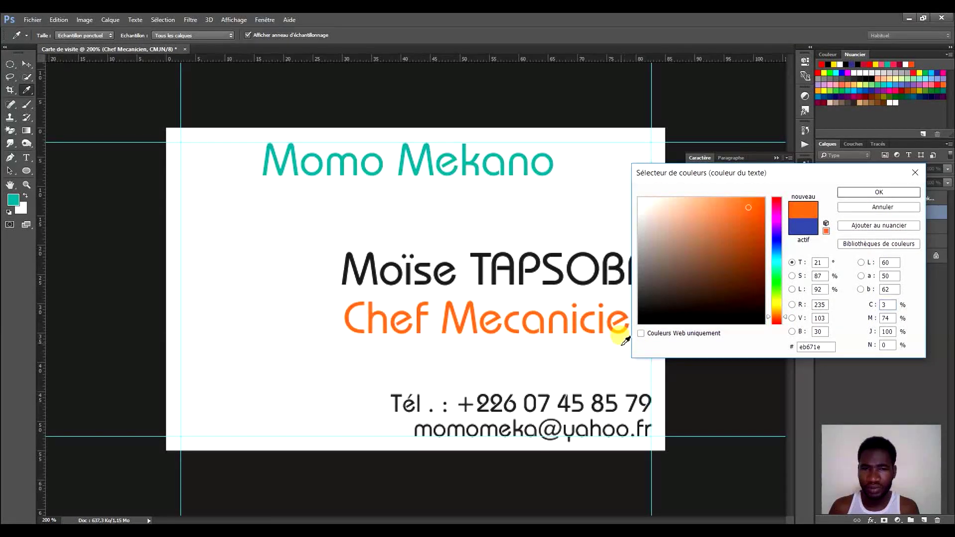
{"action": "left_click", "coordinate": [879, 193]}
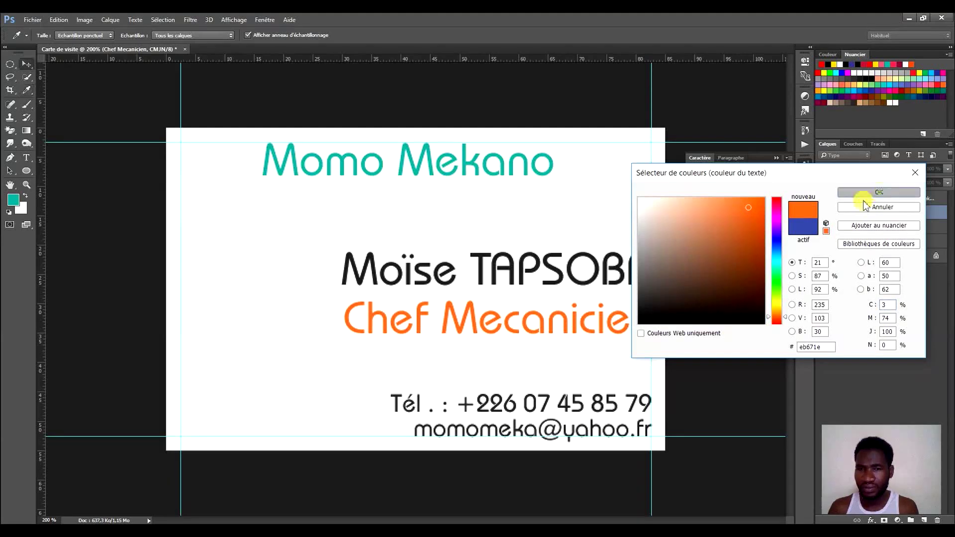
{"action": "left_click", "coordinate": [806, 169]}
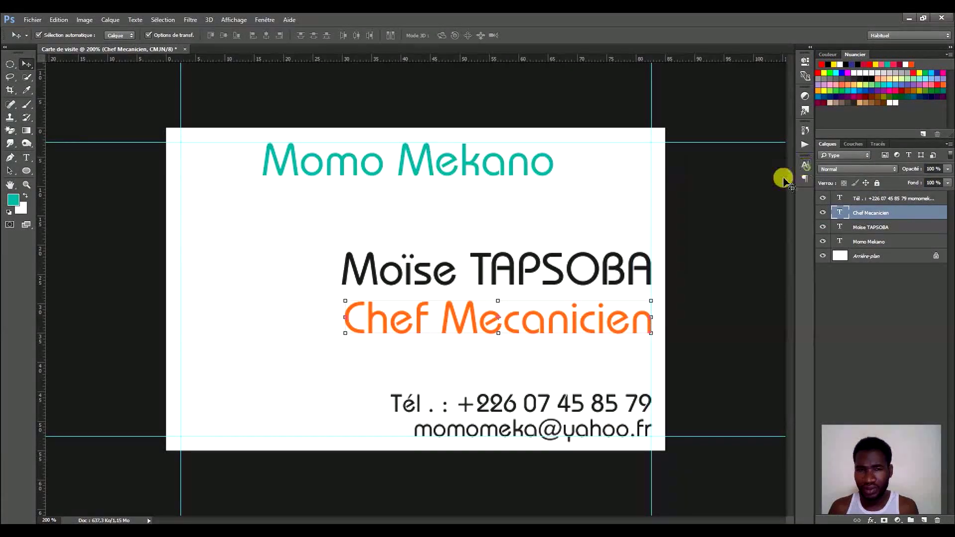
Turn on All Caps for Momo Mekano and colour it #eb6724, eyedropped from Chef Mecanicien.
{"action": "left_click", "coordinate": [465, 162]}
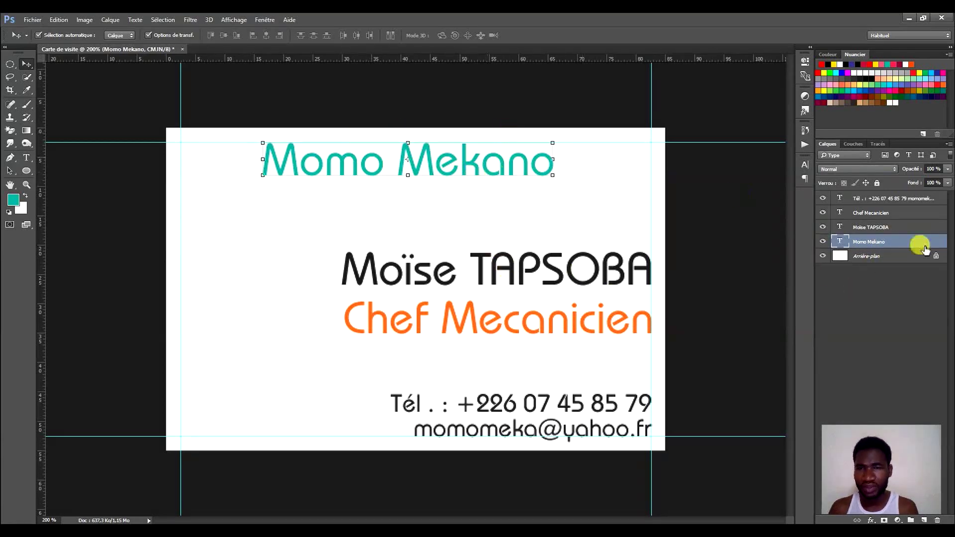
{"action": "left_click", "coordinate": [499, 157]}
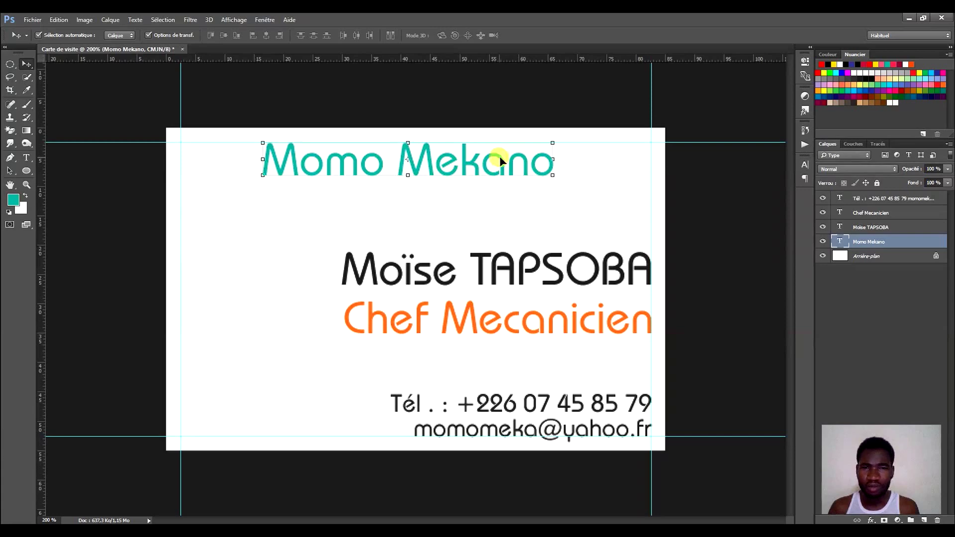
{"action": "left_click", "coordinate": [805, 166]}
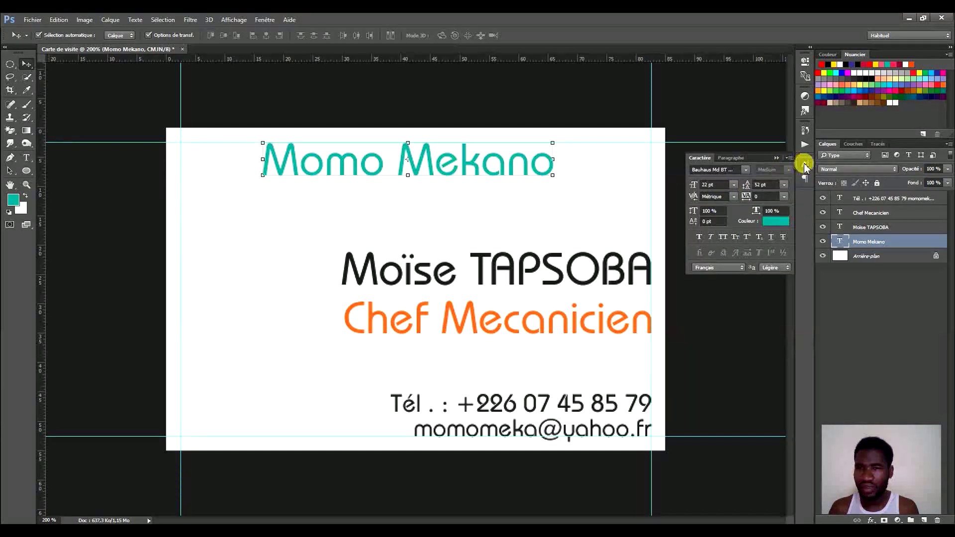
{"action": "left_click", "coordinate": [805, 166]}
{"action": "left_click", "coordinate": [805, 166]}
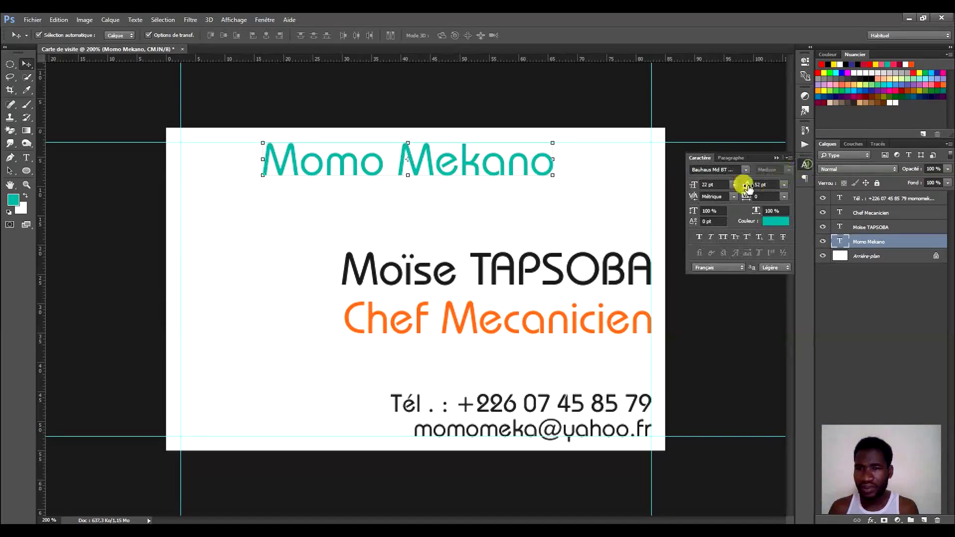
{"action": "left_click", "coordinate": [723, 238]}
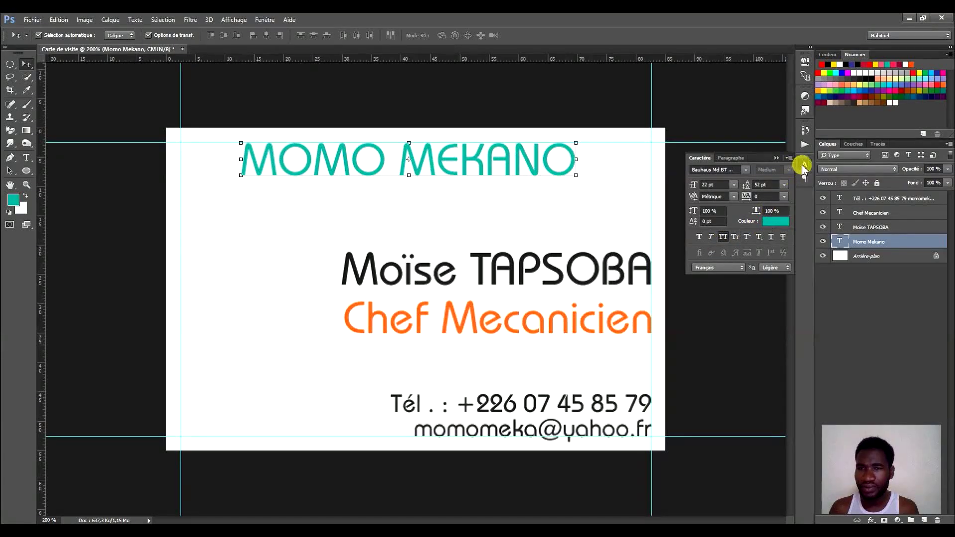
{"action": "left_click", "coordinate": [775, 221]}
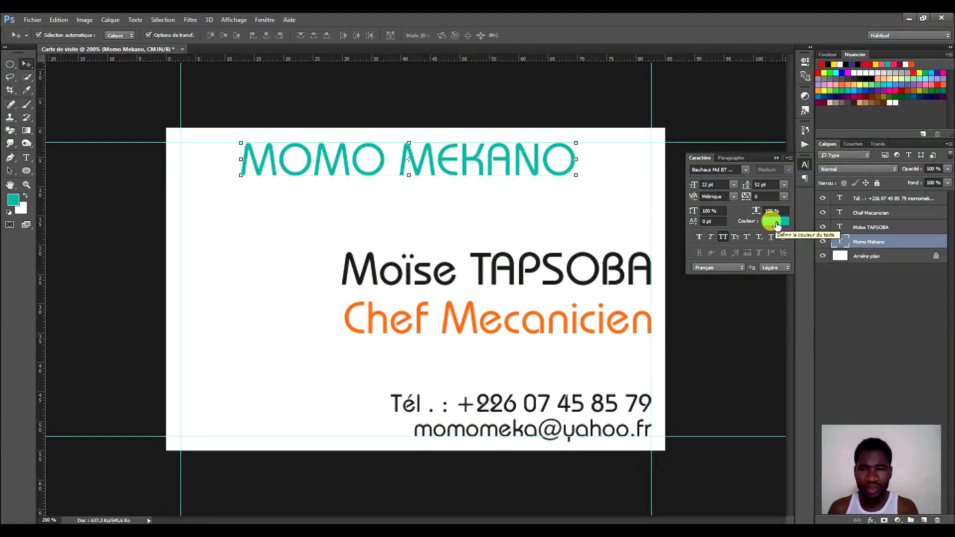
{"action": "left_click", "coordinate": [777, 224]}
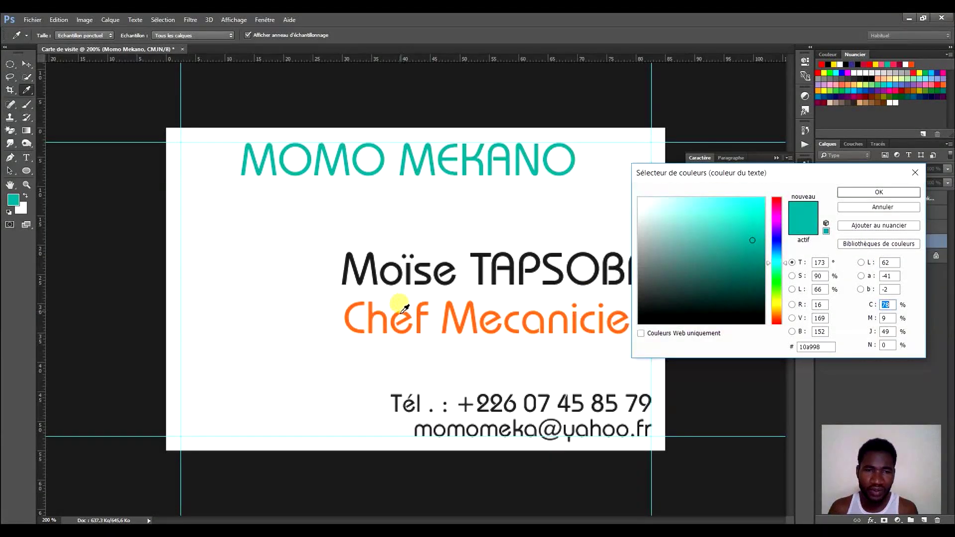
{"action": "left_click", "coordinate": [404, 309]}
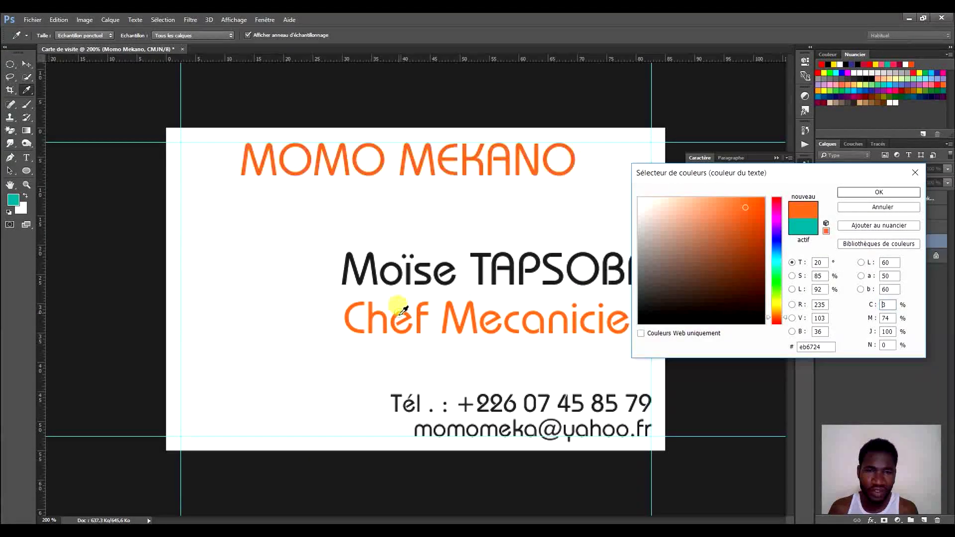
{"action": "left_click", "coordinate": [856, 193]}
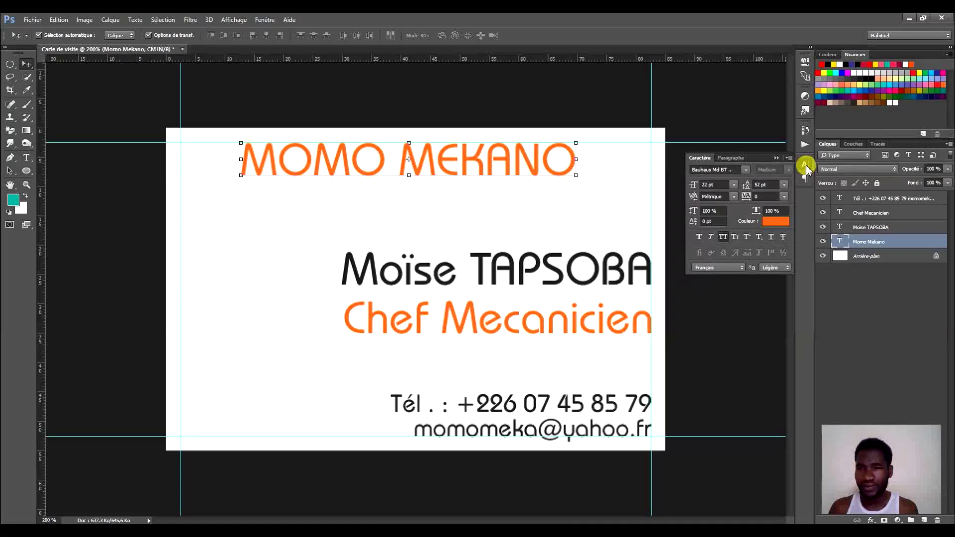
{"action": "left_click", "coordinate": [805, 164]}
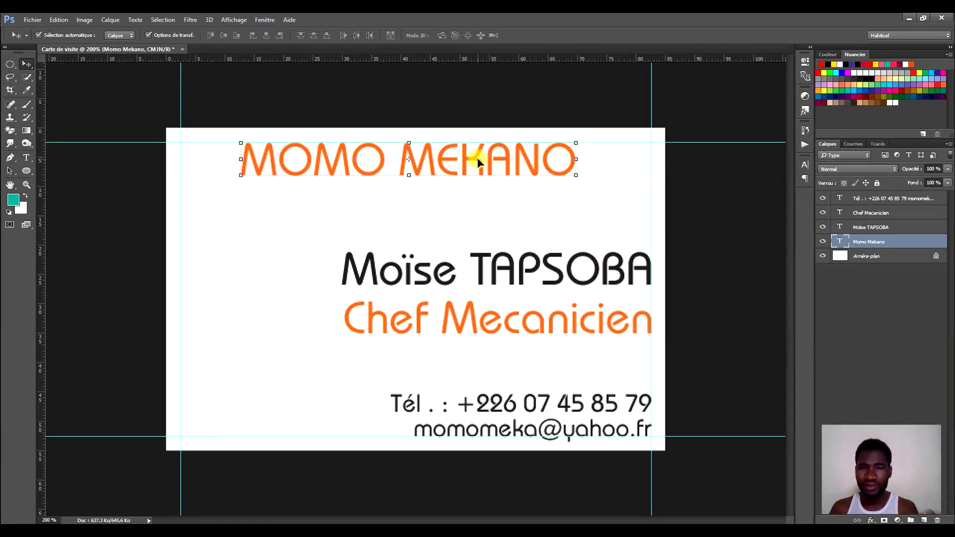
Drag MOMO MEKANO right to the card's right guide and nudge it slightly up.
{"action": "left_click_drag", "start_coordinate": [476, 156], "coordinate": [547, 167]}
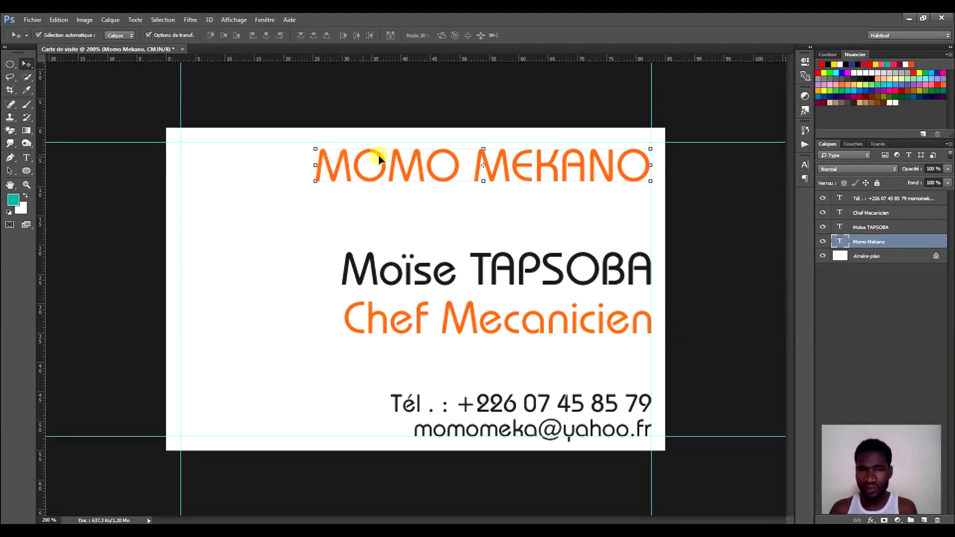
{"action": "left_click_drag", "start_coordinate": [554, 162], "coordinate": [560, 161]}
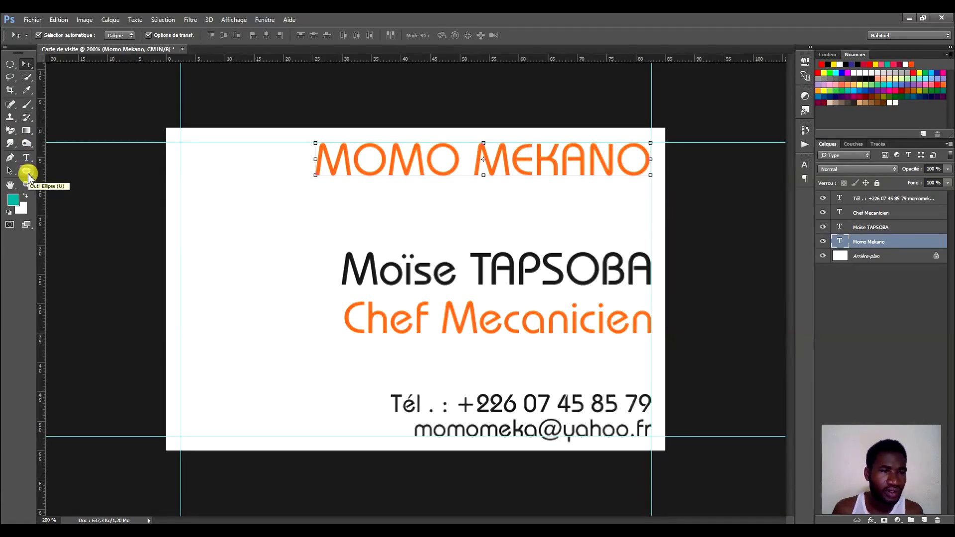
Switch to the Ellipse tool from the shape tools flyout.
{"action": "left_click", "coordinate": [26, 172]}
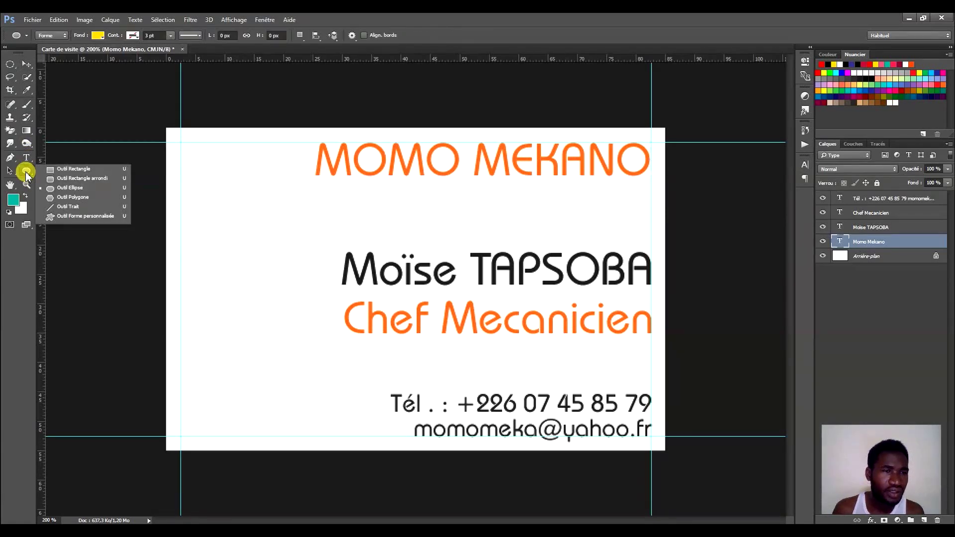
{"action": "left_click", "coordinate": [26, 172]}
{"action": "left_click", "coordinate": [26, 170]}
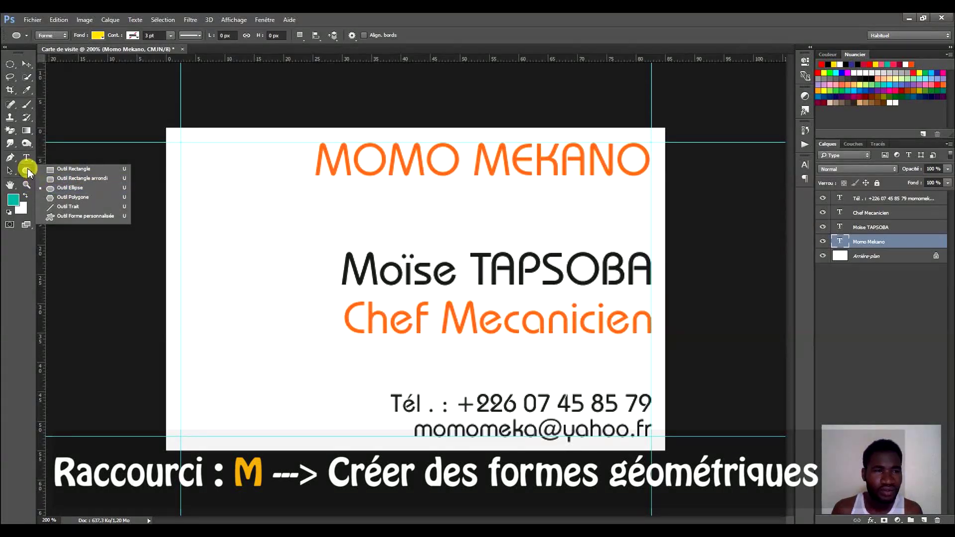
{"action": "left_click", "coordinate": [53, 187]}
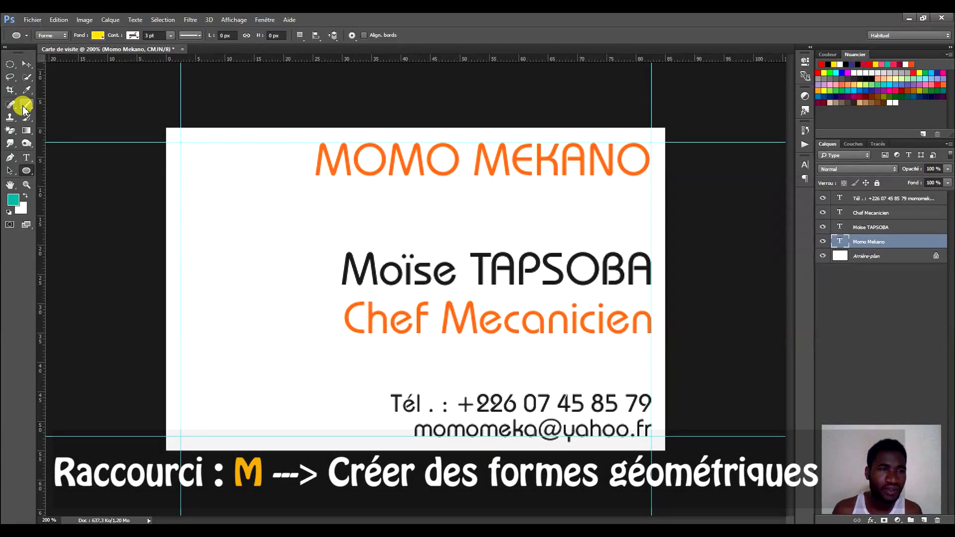
{"action": "left_click", "coordinate": [28, 61]}
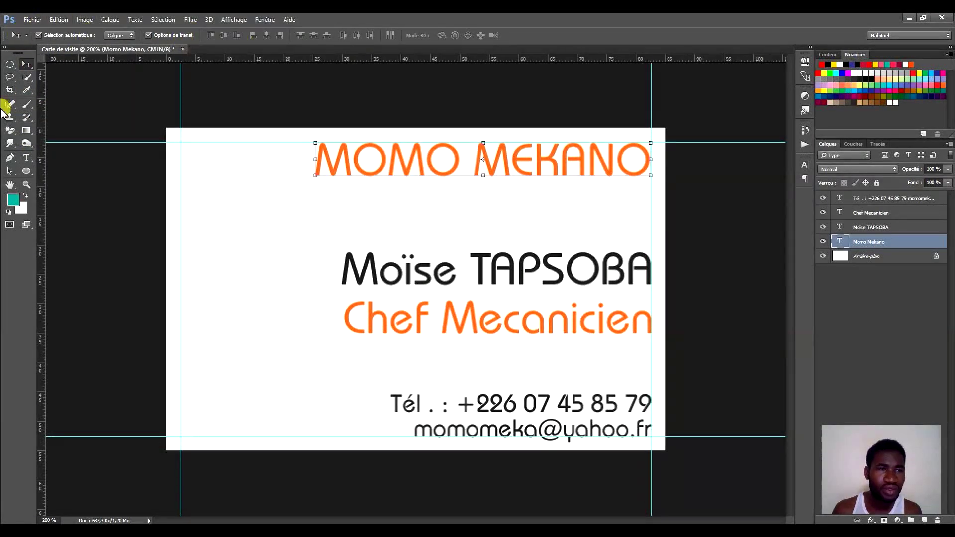
{"action": "left_click", "coordinate": [26, 171]}
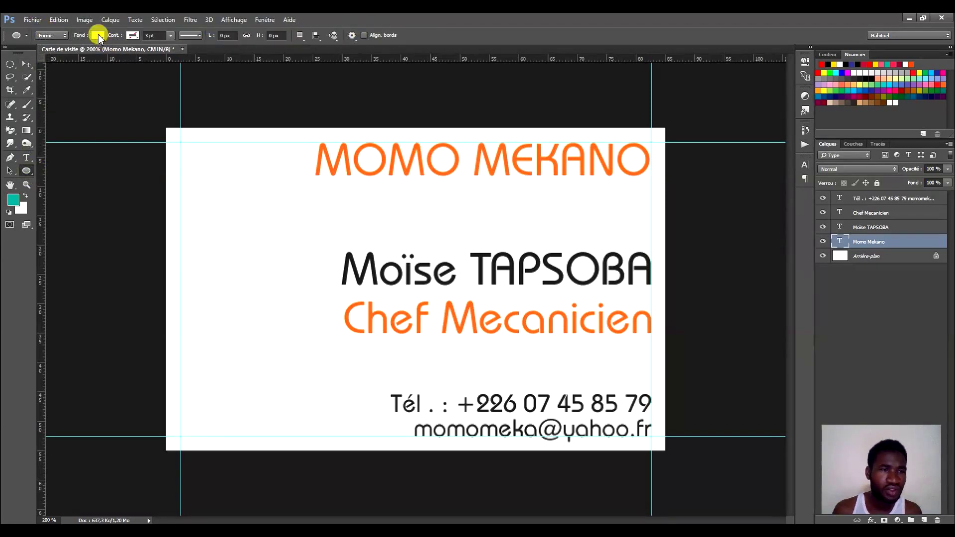
Set the shape fill to the heading's orange #eb6724, sampled from MOMO MEKANO.
{"action": "left_click", "coordinate": [98, 36]}
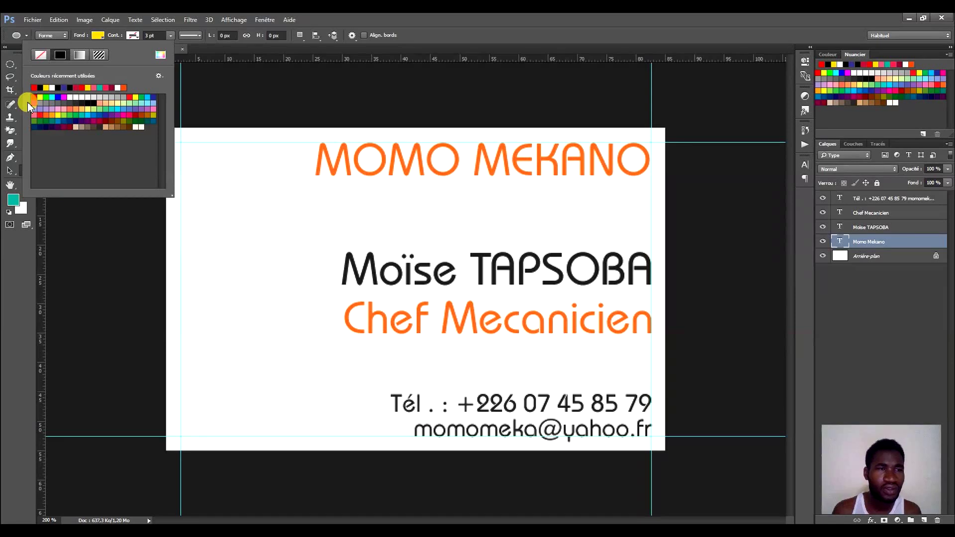
{"action": "left_click", "coordinate": [161, 56]}
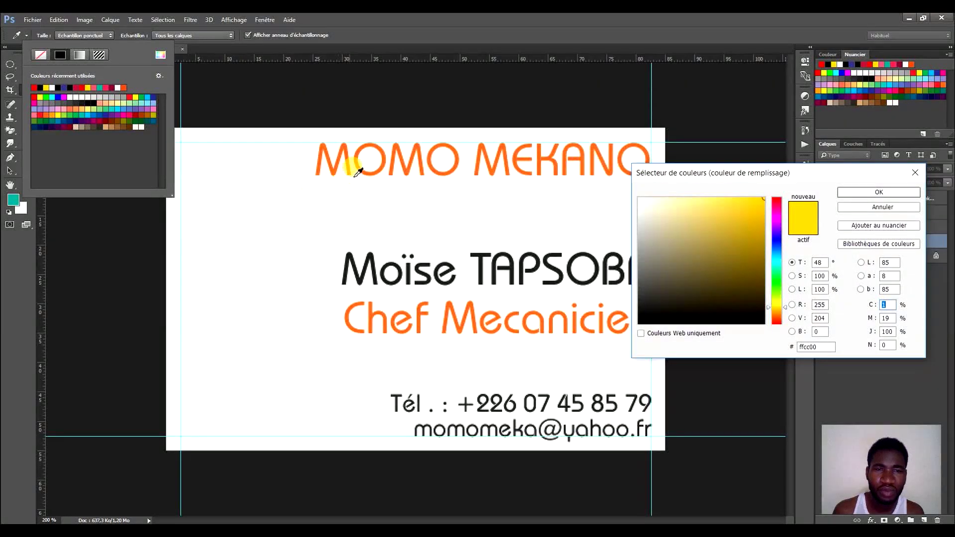
{"action": "left_click", "coordinate": [359, 151]}
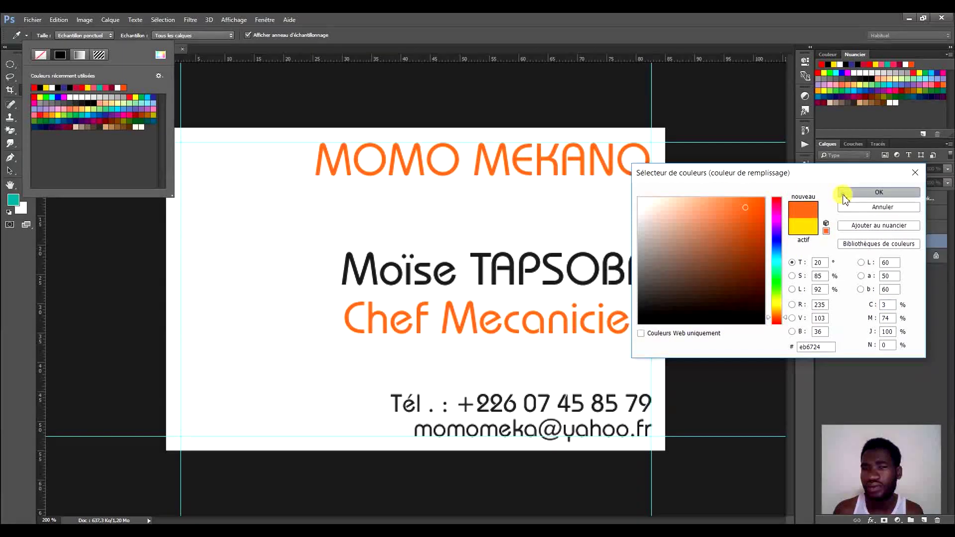
{"action": "left_click", "coordinate": [846, 192]}
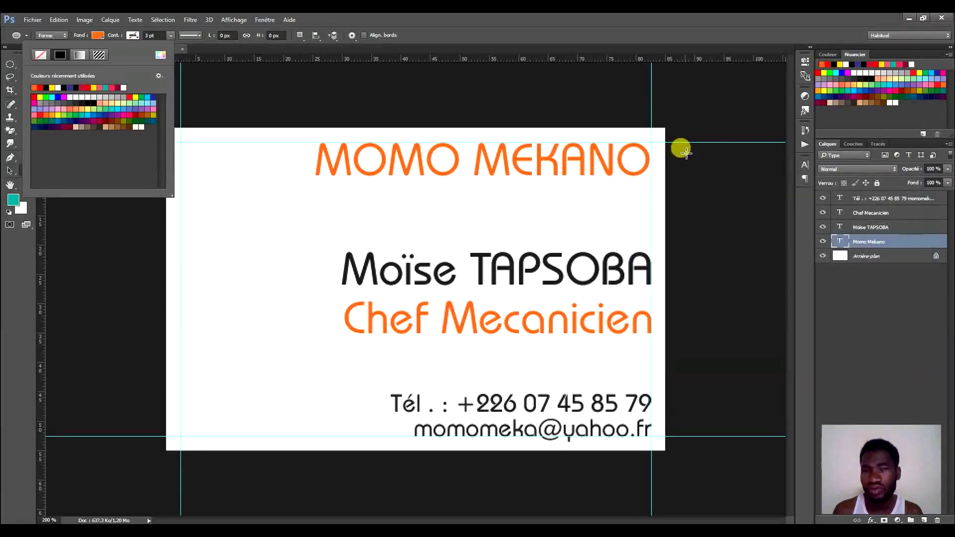
{"action": "left_click", "coordinate": [334, 23]}
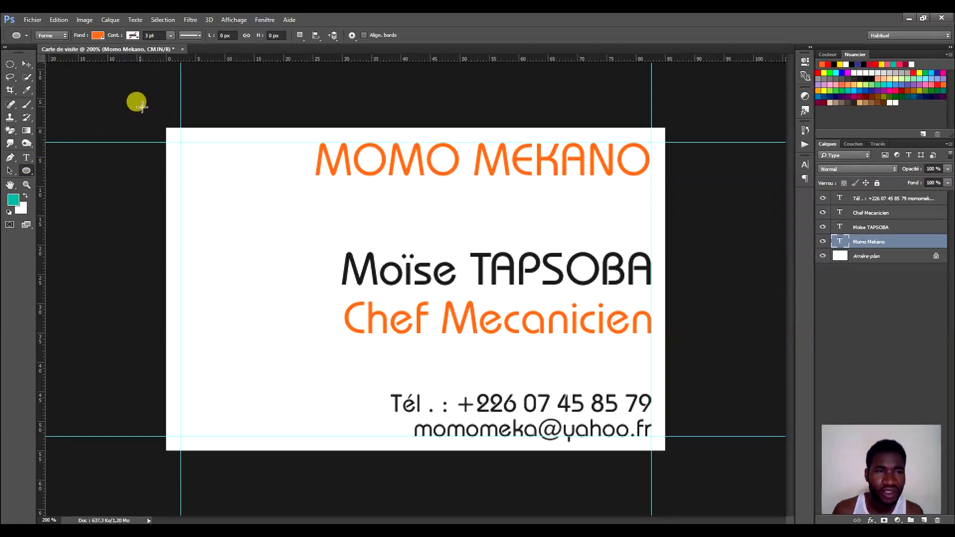
Draw the orange Ellipse 1 over the card's left side and show its transform bounds.
{"action": "left_click_drag", "start_coordinate": [131, 101], "coordinate": [327, 488]}
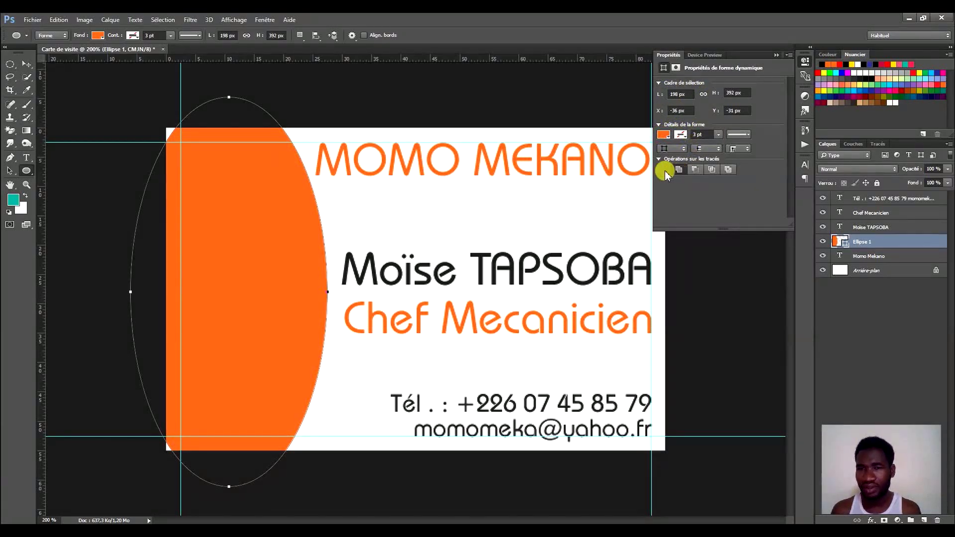
{"action": "left_click", "coordinate": [806, 61]}
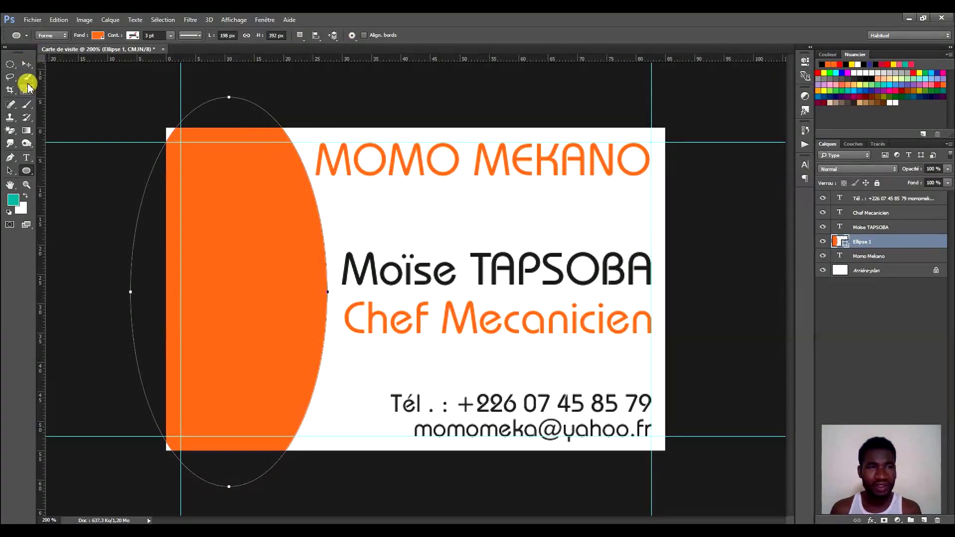
{"action": "left_click", "coordinate": [25, 65]}
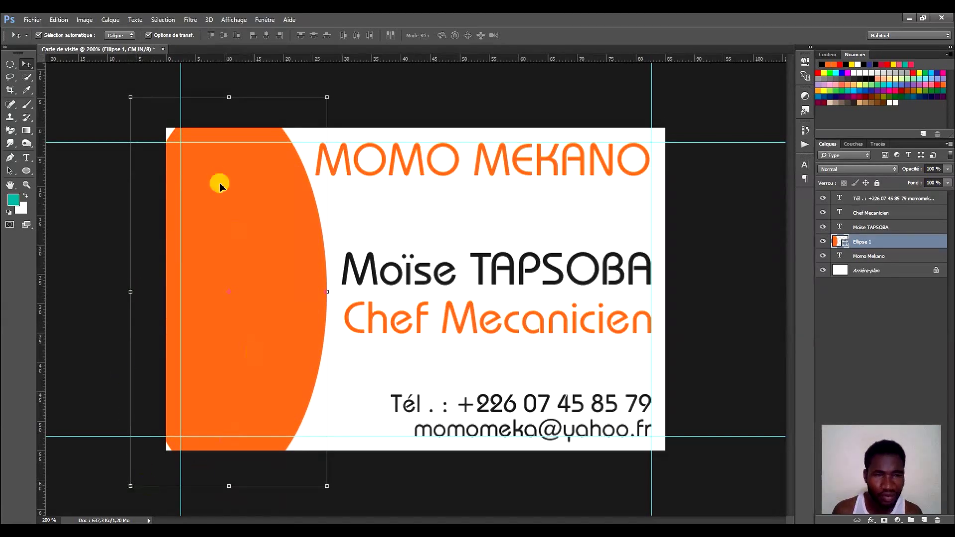
Drag Ellipse 1's edge handles into a large circle on the card's left and commit.
{"action": "left_click_drag", "start_coordinate": [228, 486], "coordinate": [227, 458]}
{"action": "left_click_drag", "start_coordinate": [228, 98], "coordinate": [222, 122]}
{"action": "left_click_drag", "start_coordinate": [111, 288], "coordinate": [52, 297]}
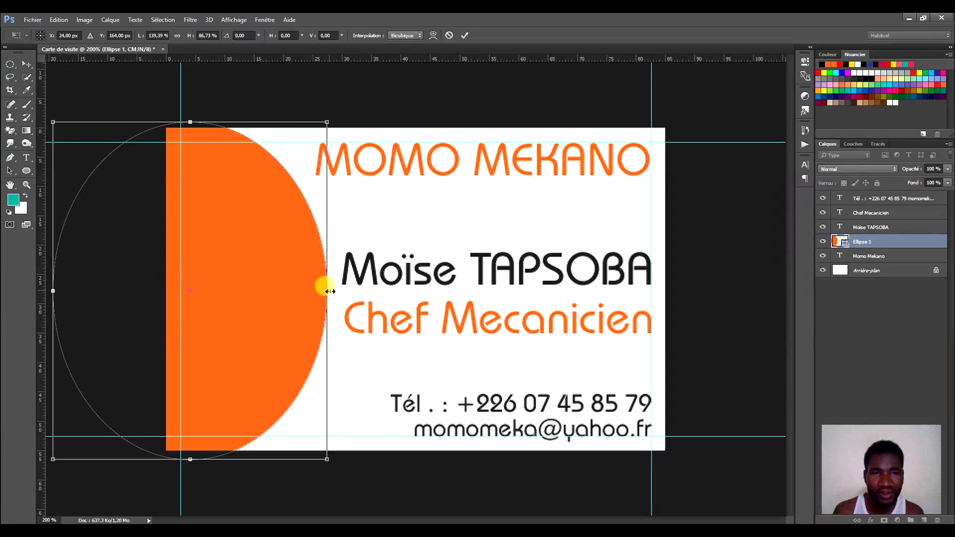
{"action": "left_click_drag", "start_coordinate": [330, 291], "coordinate": [418, 306]}
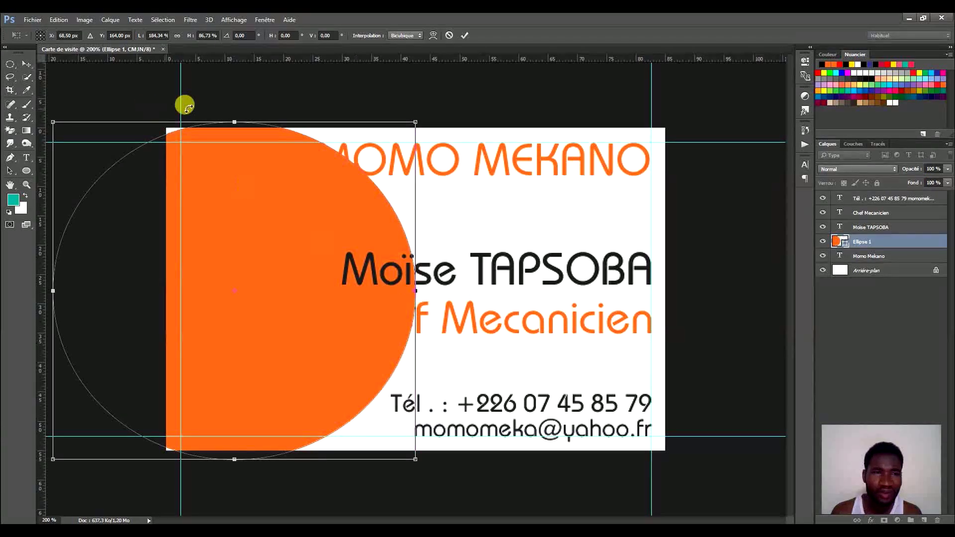
{"action": "left_click_drag", "start_coordinate": [233, 121], "coordinate": [233, 107]}
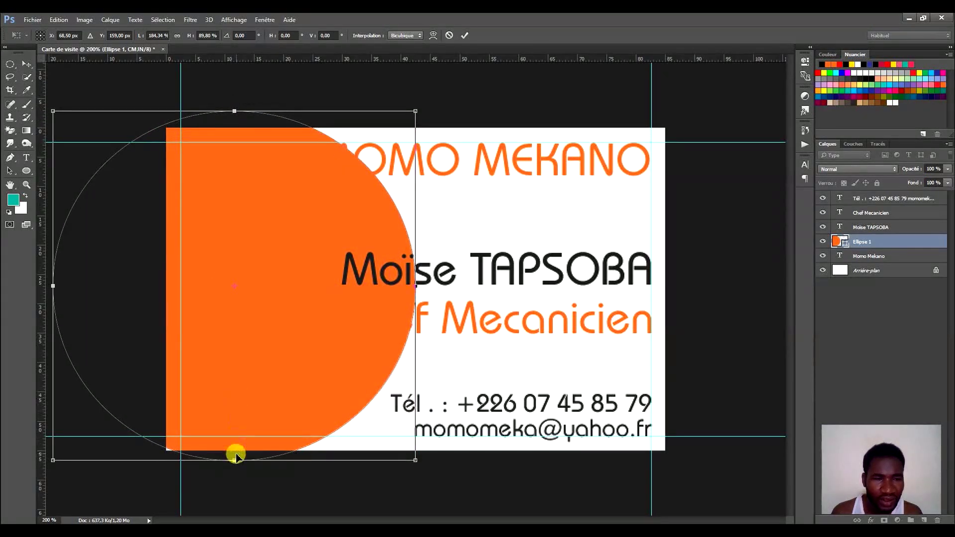
{"action": "left_click_drag", "start_coordinate": [234, 460], "coordinate": [232, 474]}
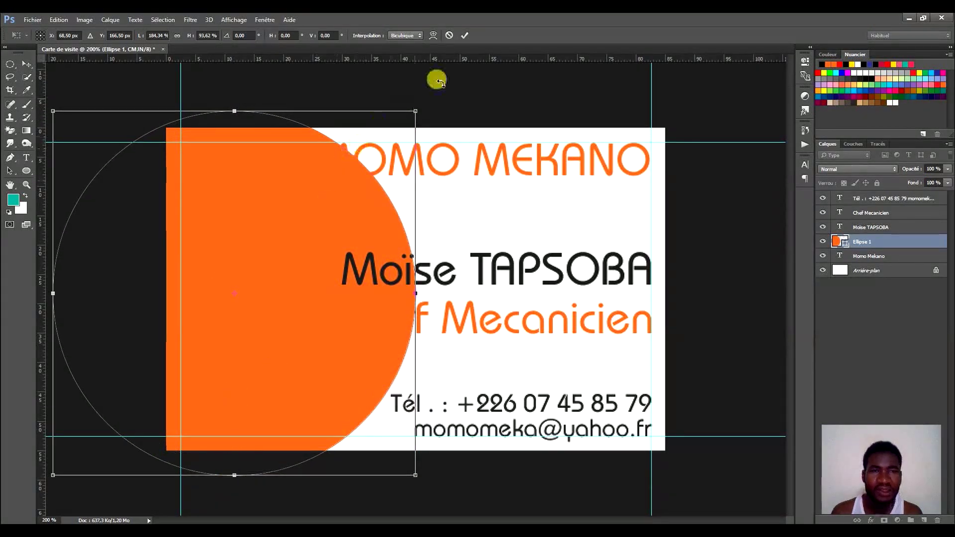
{"action": "left_click", "coordinate": [465, 35]}
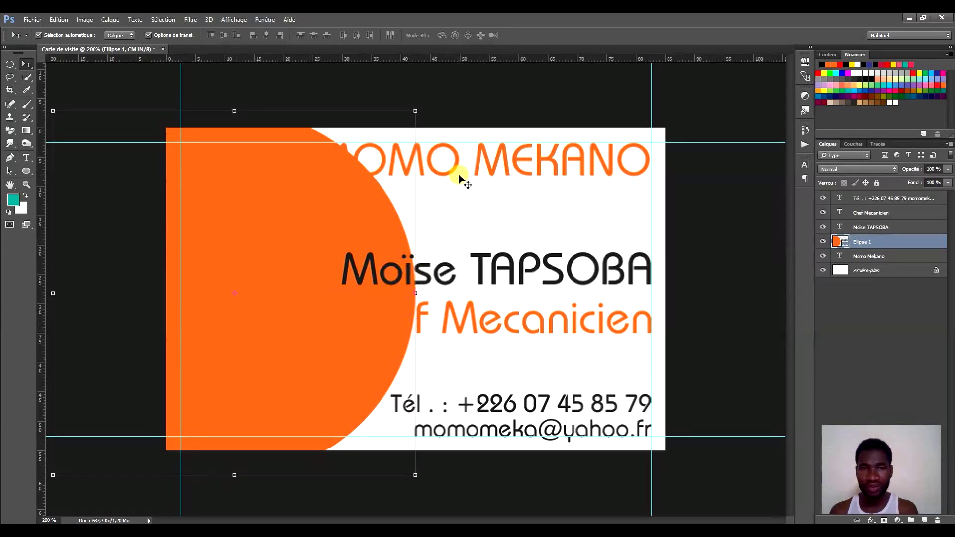
Select the Momo Mekano text layer.
{"action": "left_click", "coordinate": [505, 258]}
{"action": "left_click", "coordinate": [536, 159]}
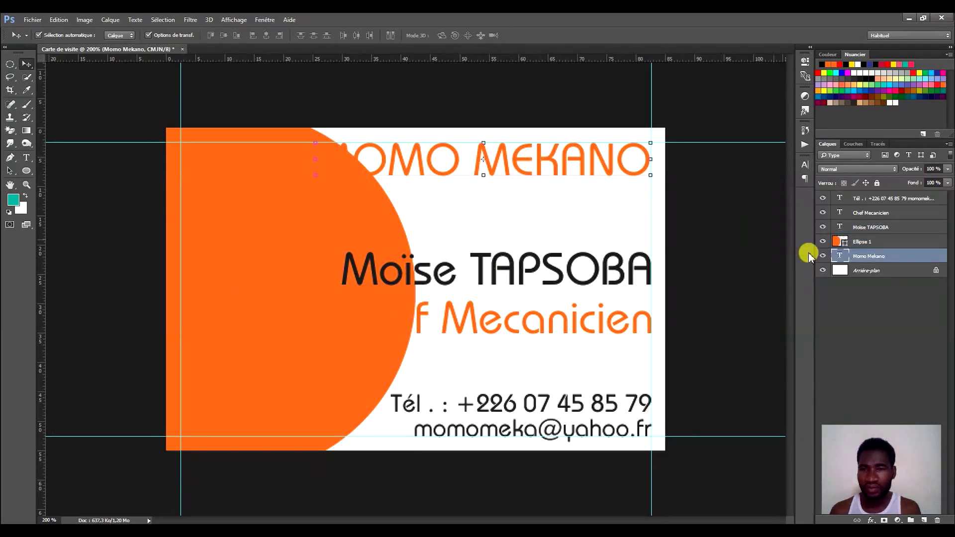
{"action": "left_click", "coordinate": [896, 255]}
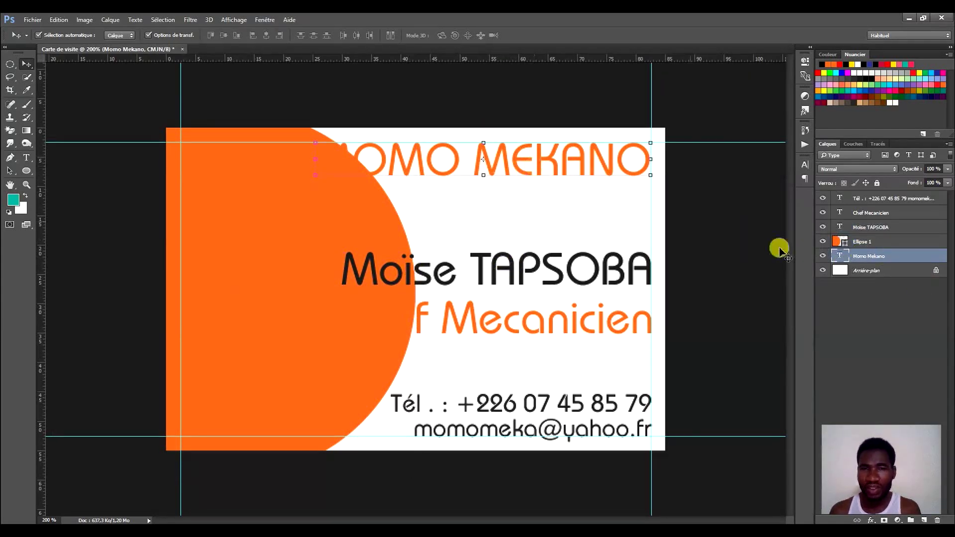
Colour the Momo Mekano text white and move its layer above Ellipse 1.
{"action": "left_click", "coordinate": [803, 164]}
{"action": "left_click", "coordinate": [761, 215]}
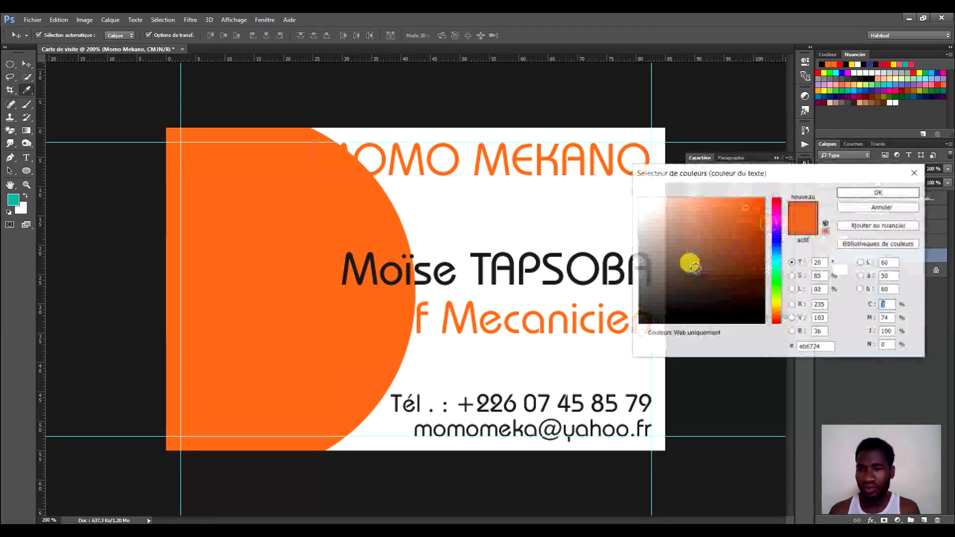
{"action": "left_click", "coordinate": [516, 199]}
{"action": "left_click", "coordinate": [871, 193]}
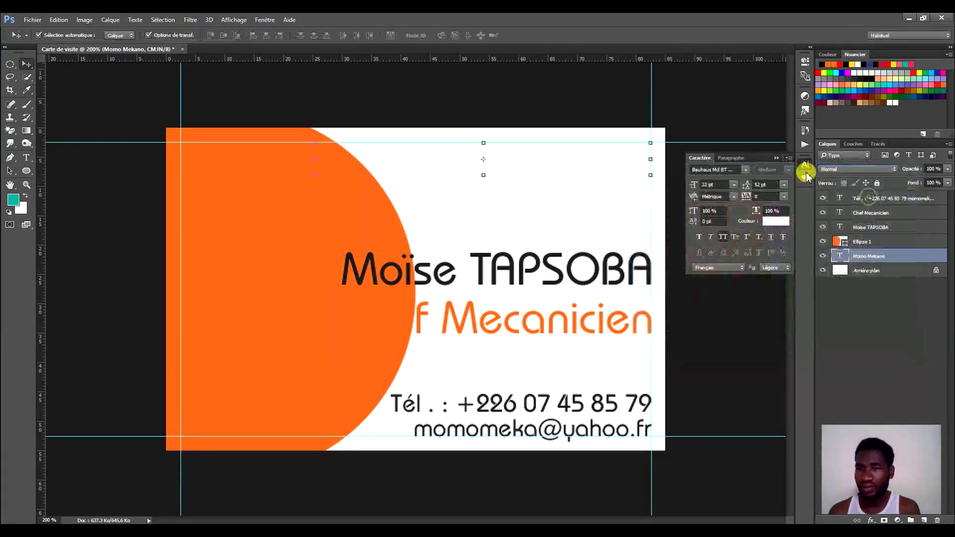
{"action": "left_click", "coordinate": [806, 165]}
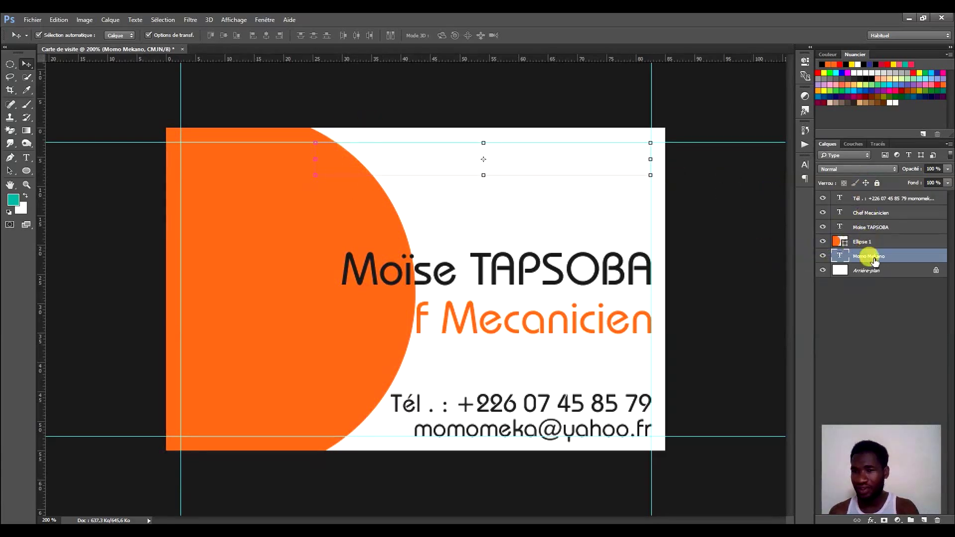
{"action": "left_click_drag", "start_coordinate": [888, 255], "coordinate": [886, 241]}
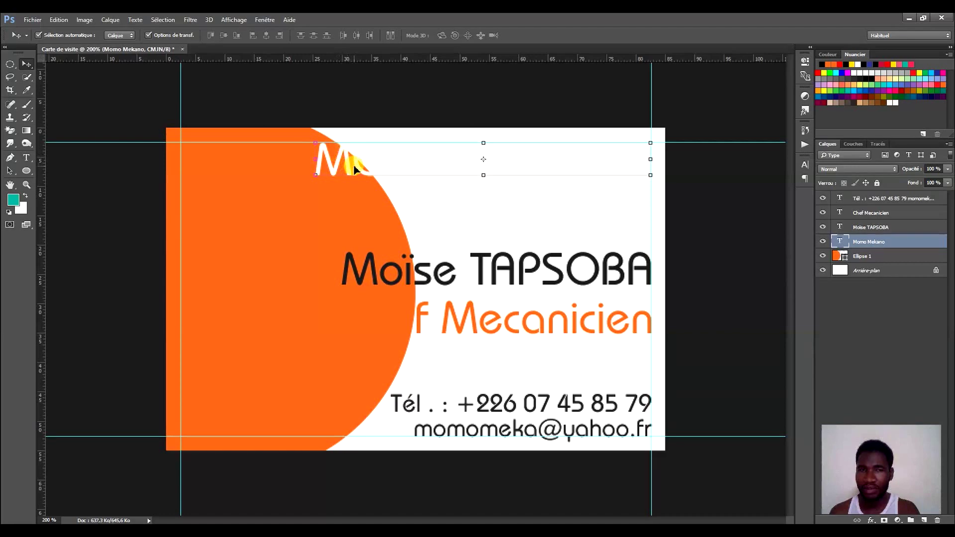
Move the title onto the circle and break MOMO MEKANO into two lines.
{"action": "left_click_drag", "start_coordinate": [355, 168], "coordinate": [230, 183]}
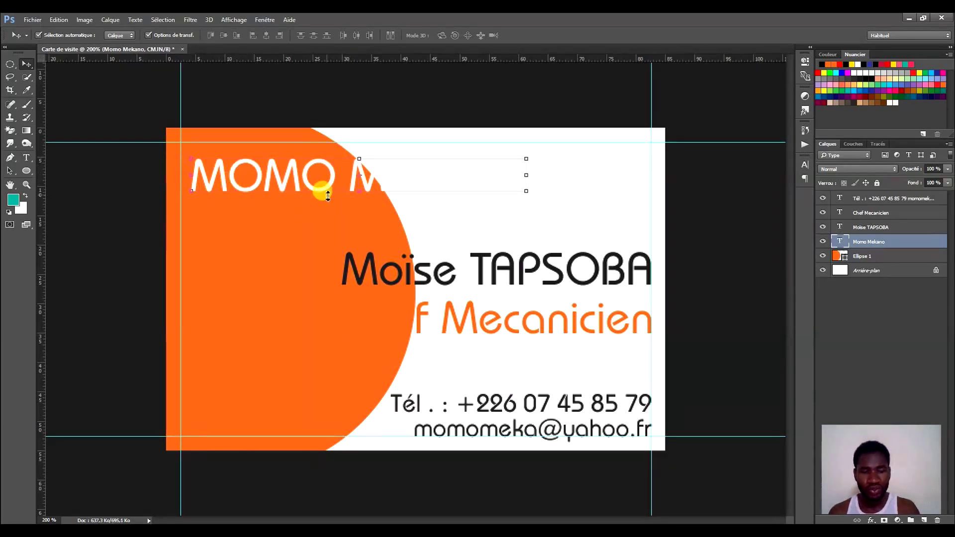
{"action": "key", "text": "t"}
{"action": "left_click", "coordinate": [352, 178]}
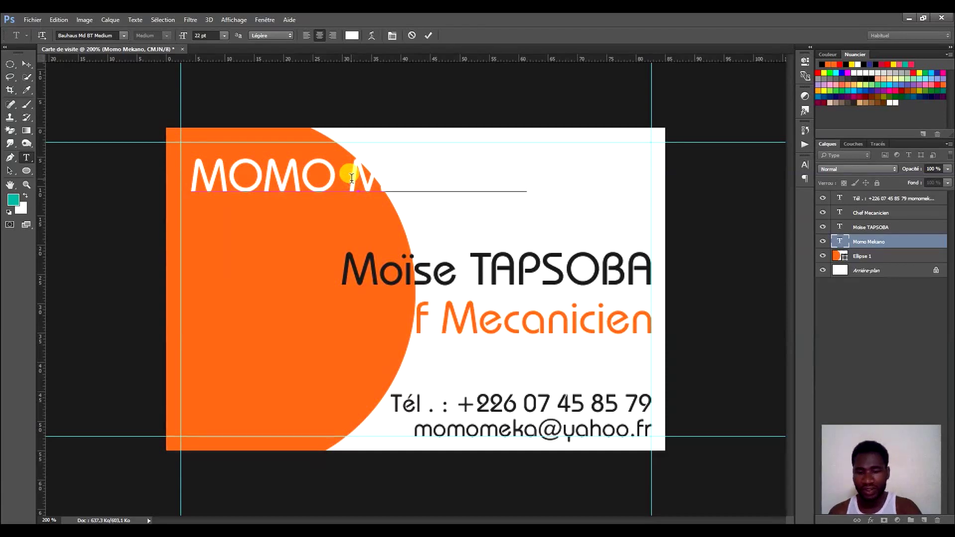
{"action": "key", "text": "Return"}
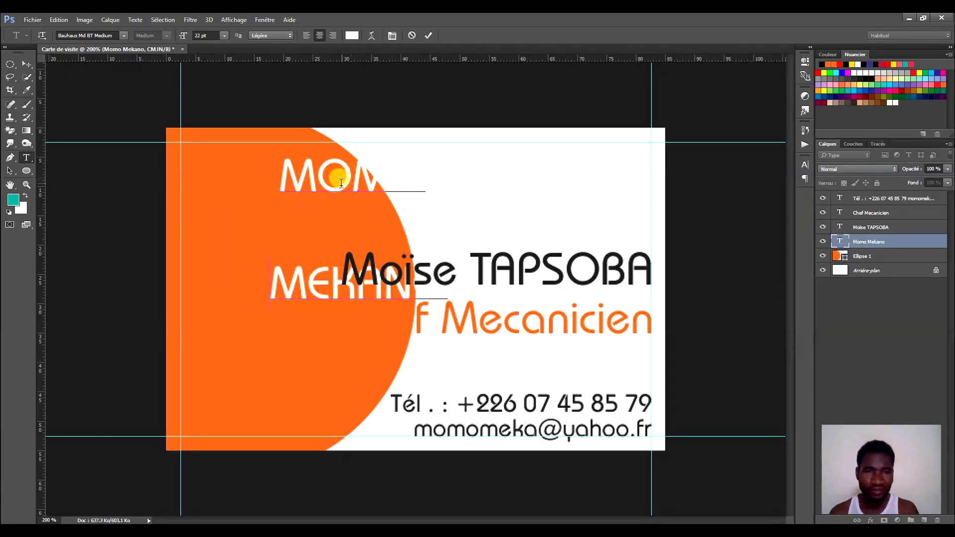
{"action": "key", "text": "ctrl+a"}
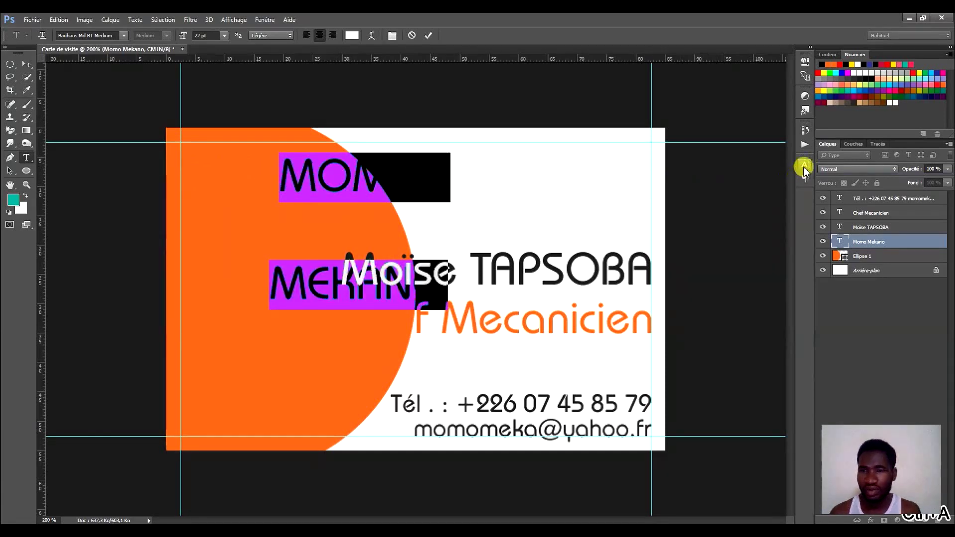
Tighten the leading, left-align both lines, place them lower-left on the circle and commit.
{"action": "left_click", "coordinate": [805, 164]}
{"action": "scroll", "coordinate": [763, 191], "scroll_direction": "down", "scroll_amount": 20}
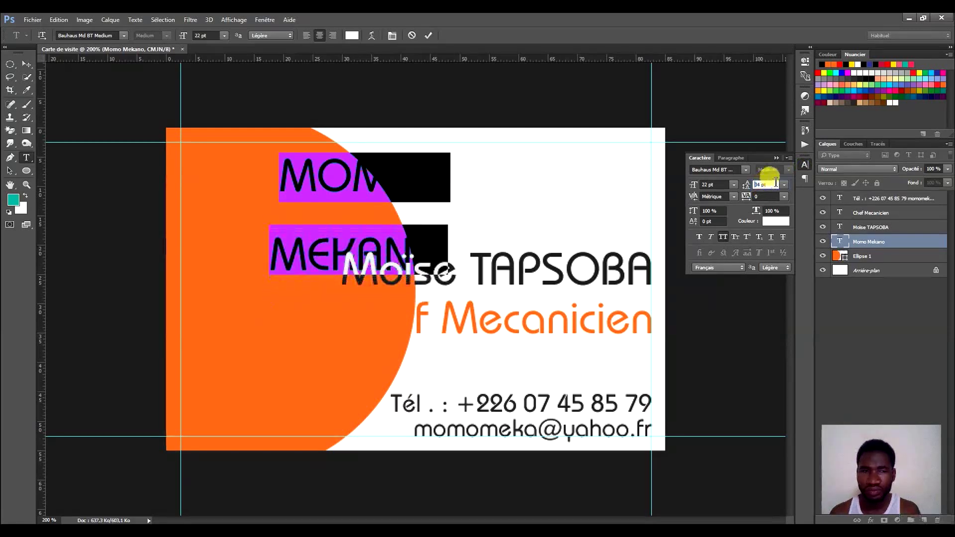
{"action": "left_click", "coordinate": [738, 159]}
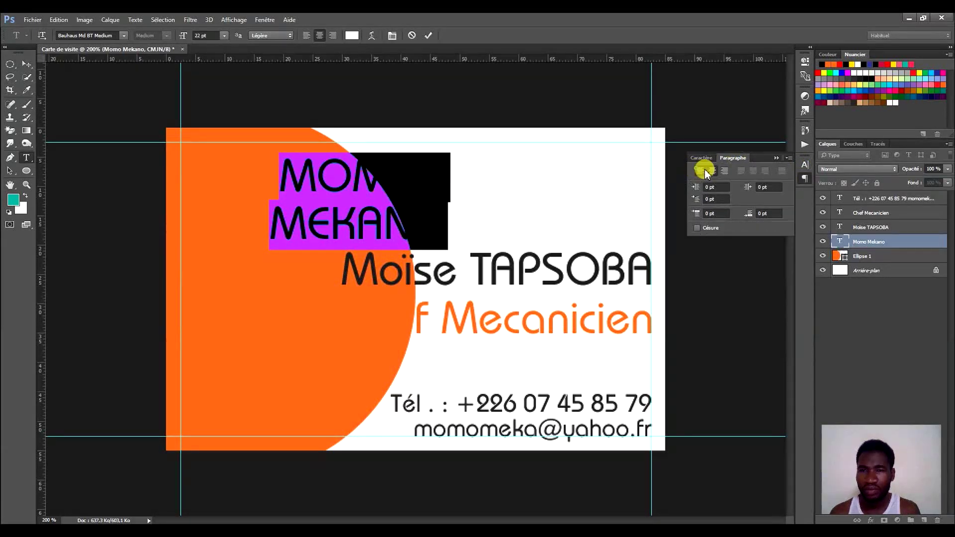
{"action": "left_click", "coordinate": [698, 171]}
{"action": "left_click_drag", "start_coordinate": [333, 192], "coordinate": [166, 334]}
{"action": "left_click", "coordinate": [392, 36]}
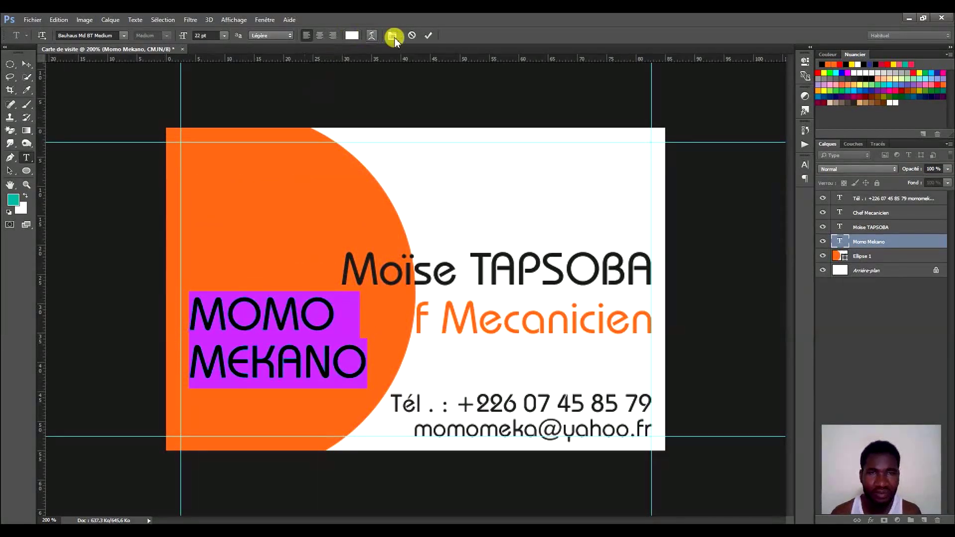
{"action": "left_click", "coordinate": [429, 35]}
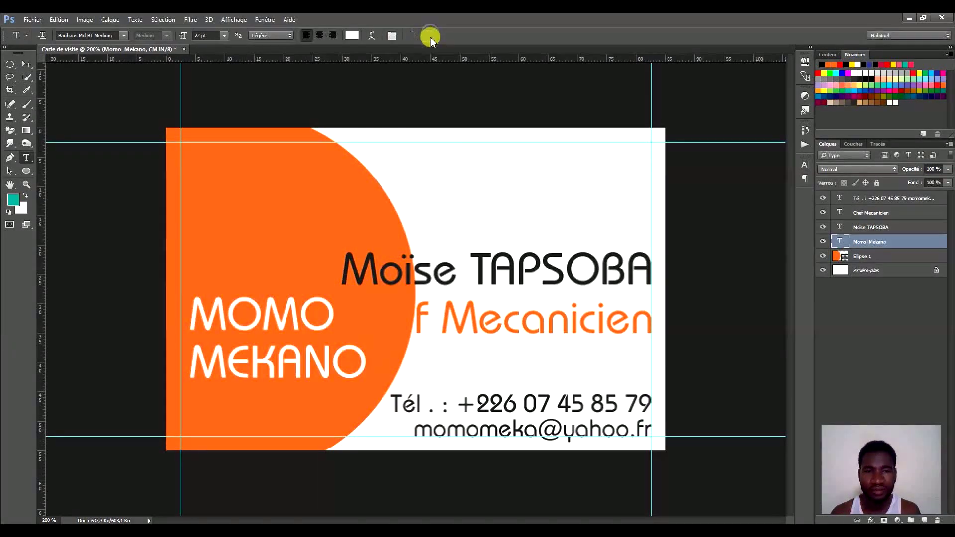
{"action": "left_click", "coordinate": [26, 63]}
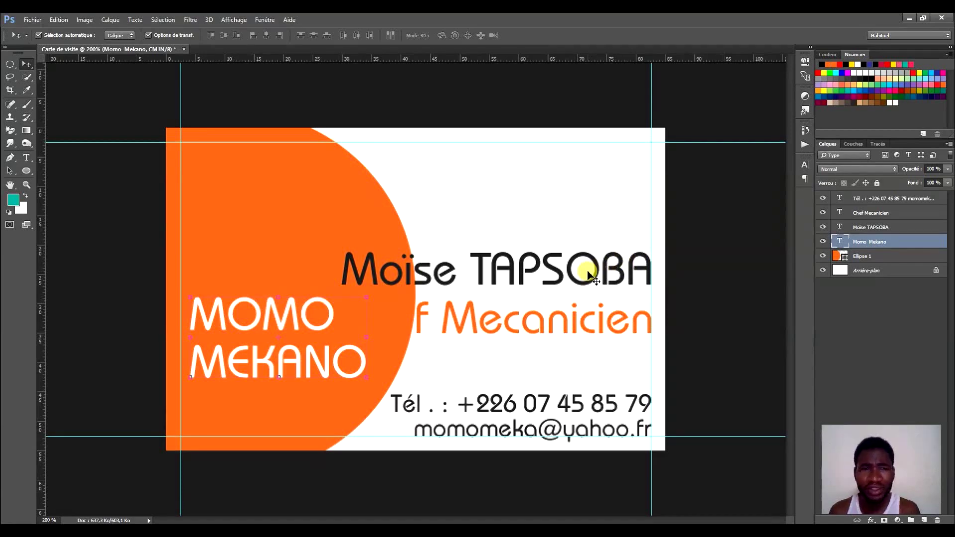
Drag the name line up toward the top right of the card.
{"action": "left_click_drag", "start_coordinate": [603, 273], "coordinate": [605, 200]}
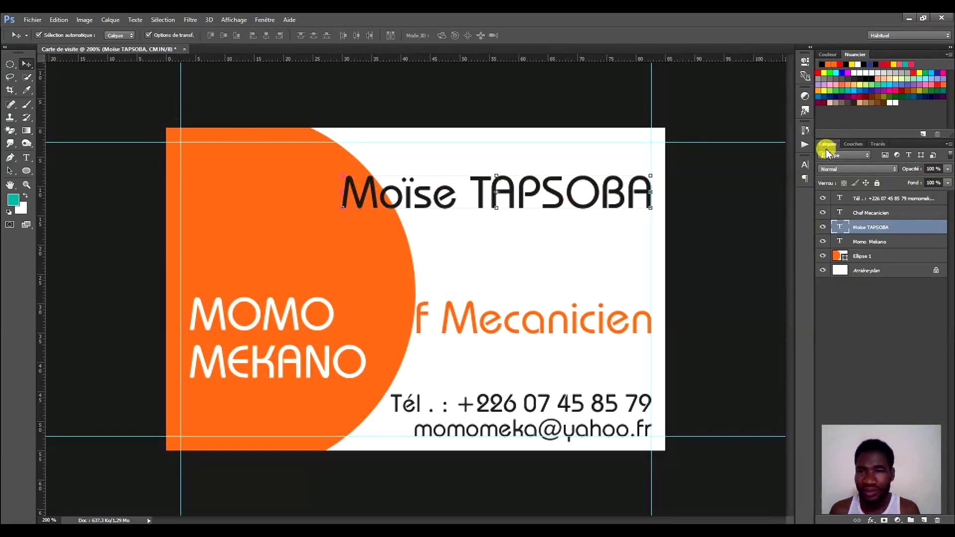
{"action": "left_click", "coordinate": [804, 166]}
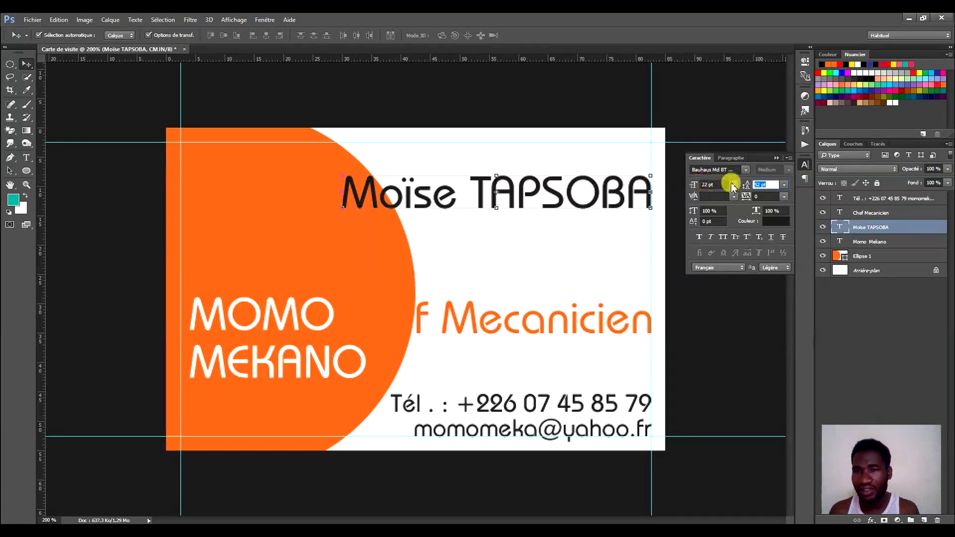
{"action": "left_click", "coordinate": [804, 163]}
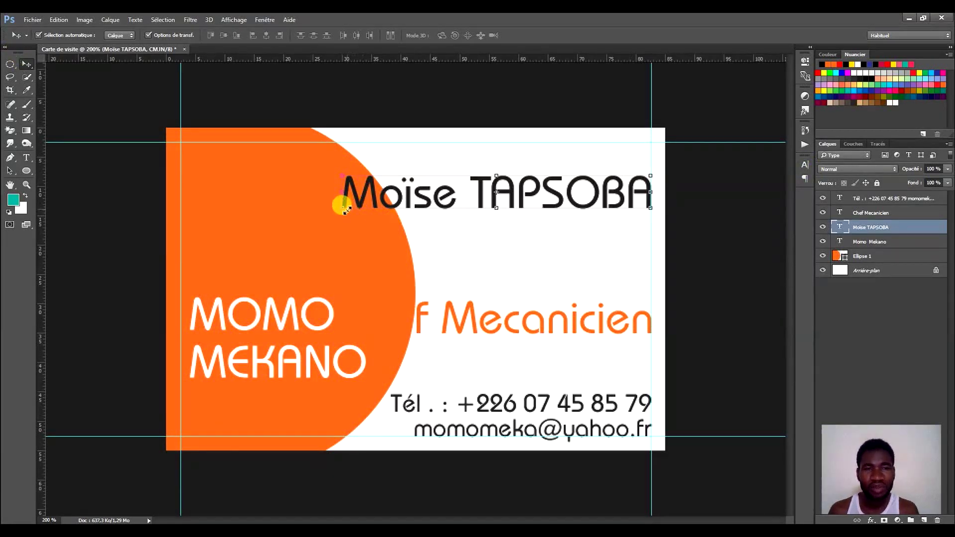
Scale the name text down to about 77% and commit the transform.
{"action": "left_click", "coordinate": [340, 173]}
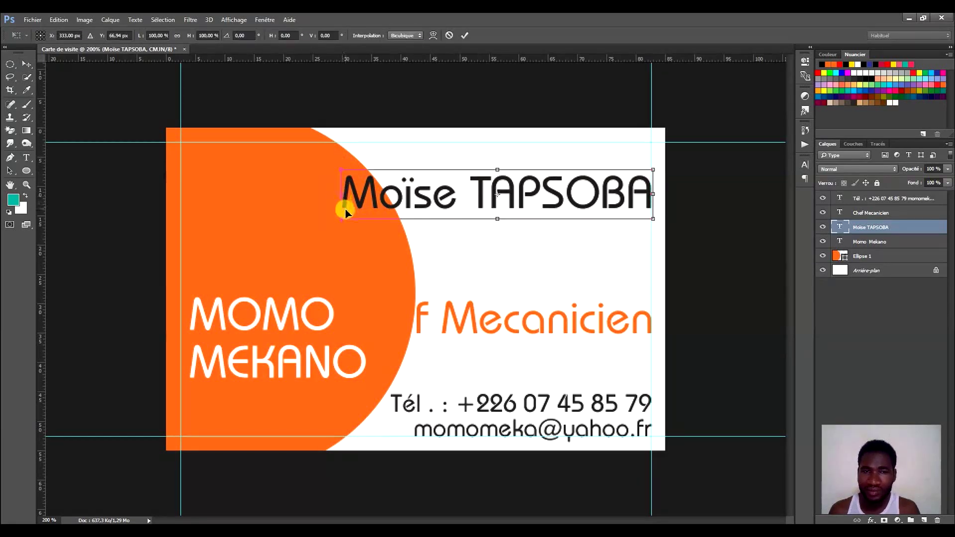
{"action": "left_click_drag", "start_coordinate": [342, 220], "coordinate": [371, 207]}
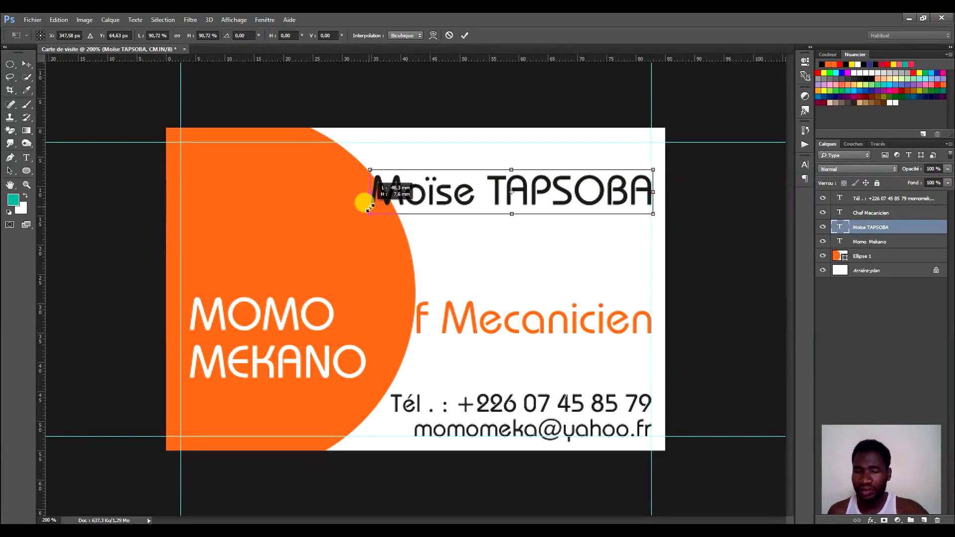
{"action": "left_click_drag", "start_coordinate": [370, 208], "coordinate": [411, 191]}
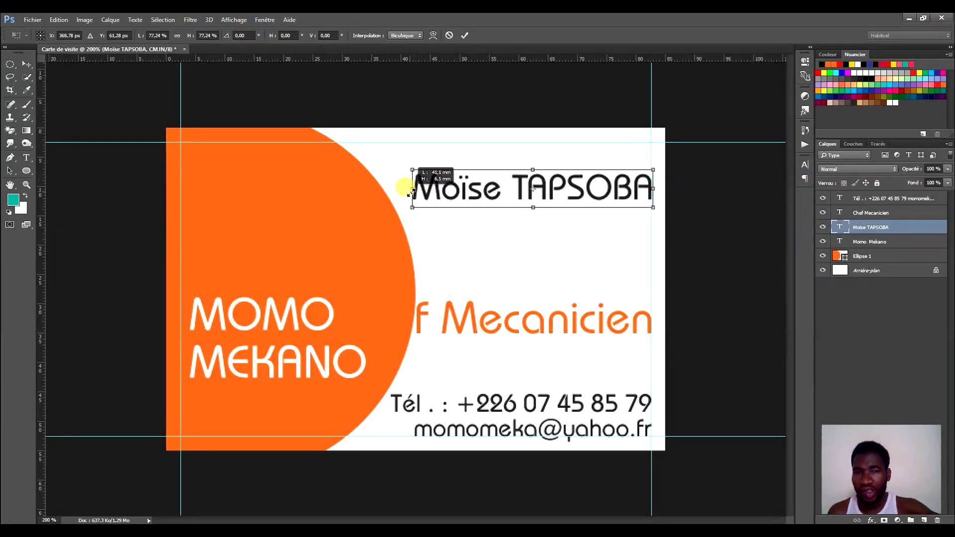
{"action": "left_click", "coordinate": [465, 35]}
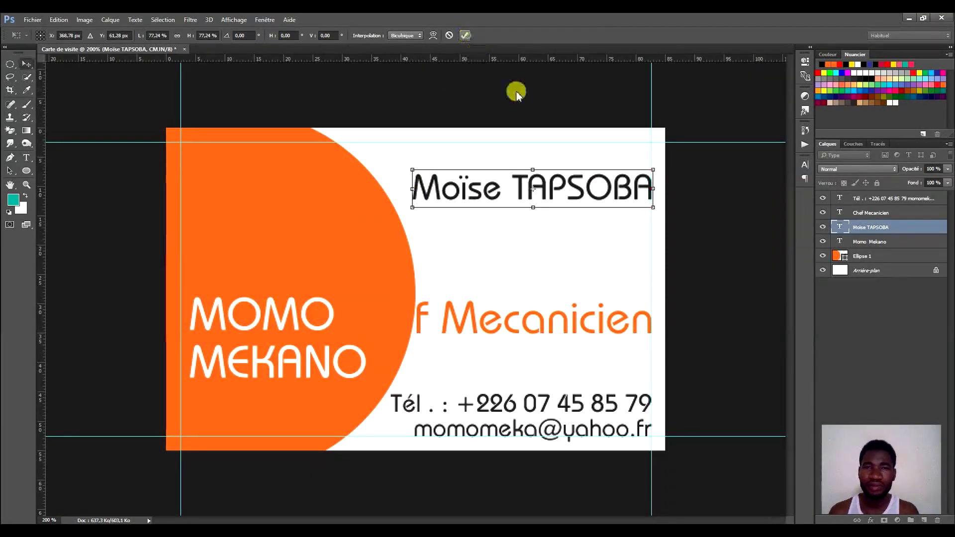
{"action": "left_click", "coordinate": [591, 326]}
Scale Chef Mecanicien to about 67% and move it up just beneath the name.
{"action": "left_click_drag", "start_coordinate": [576, 324], "coordinate": [575, 249]}
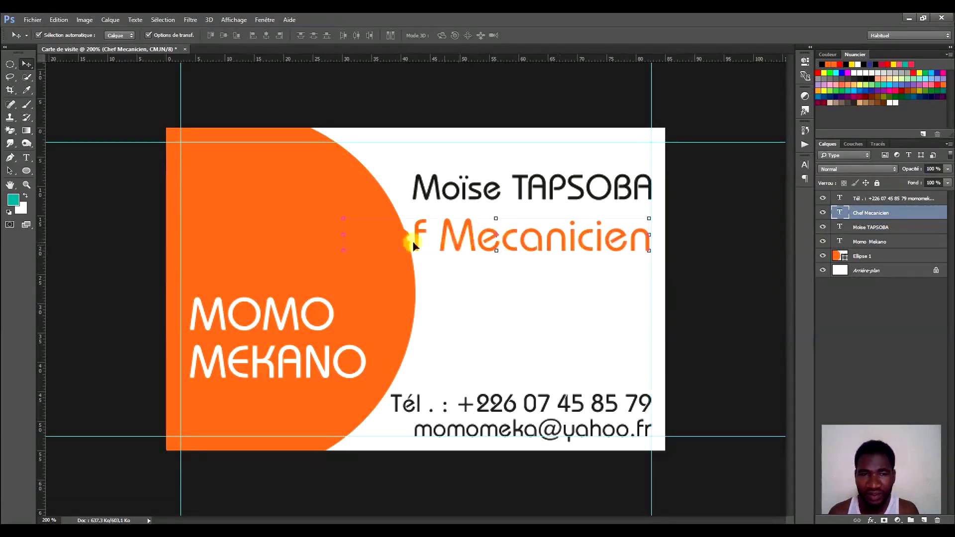
{"action": "left_click", "coordinate": [347, 223]}
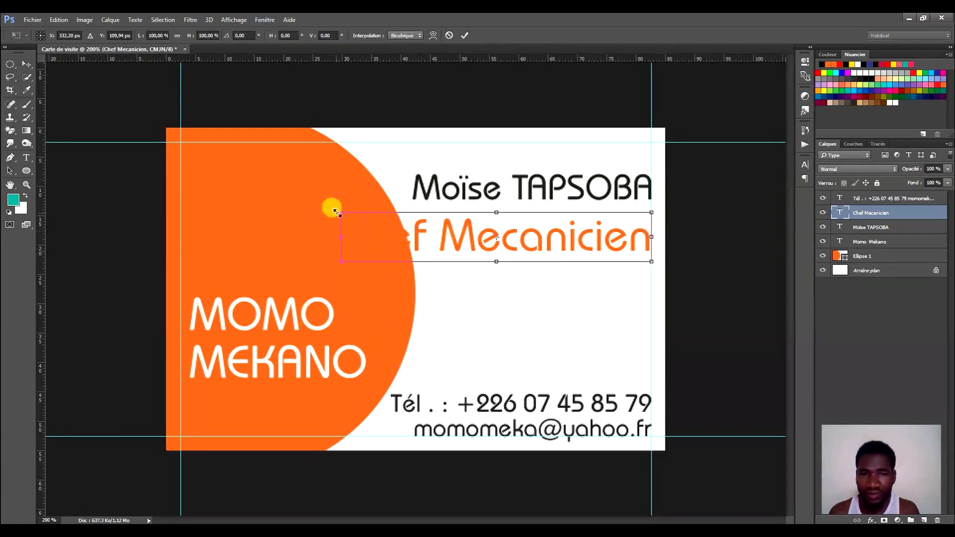
{"action": "left_click_drag", "start_coordinate": [340, 211], "coordinate": [441, 231]}
{"action": "left_click_drag", "start_coordinate": [602, 252], "coordinate": [601, 230]}
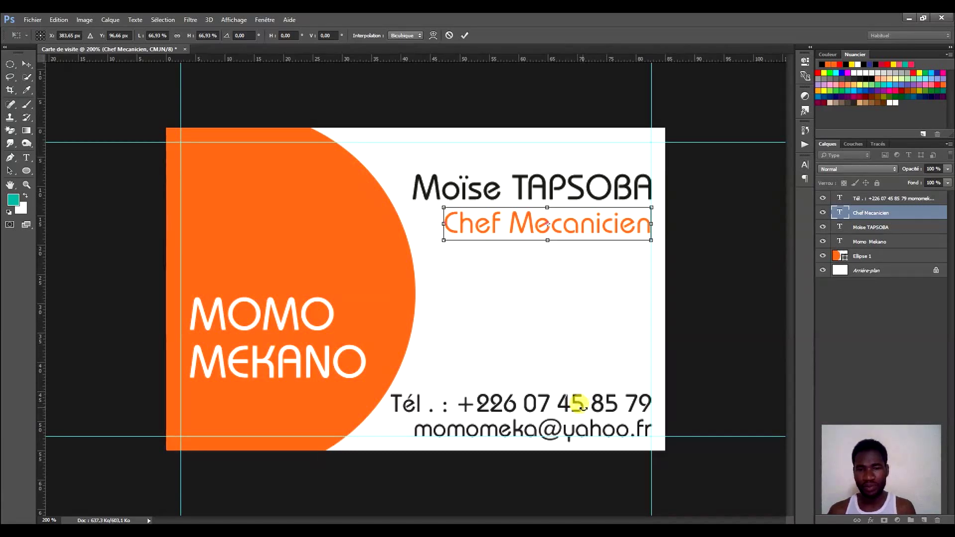
Commit Chef Mecanicien, then scale the contact block to about 83% and raise it mid-right.
{"action": "left_click", "coordinate": [465, 35]}
{"action": "left_click", "coordinate": [512, 405]}
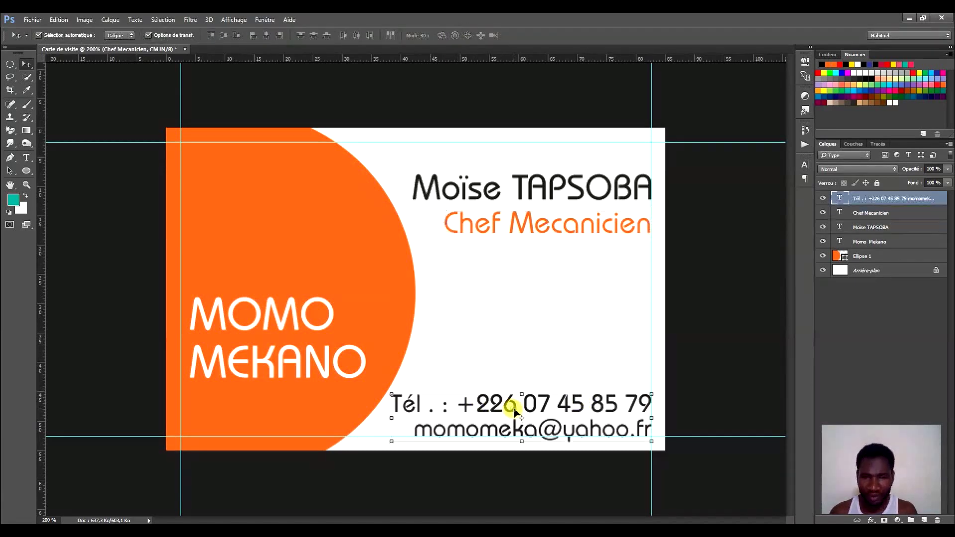
{"action": "left_click", "coordinate": [391, 442]}
{"action": "left_click_drag", "start_coordinate": [391, 391], "coordinate": [431, 401]}
{"action": "left_click_drag", "start_coordinate": [551, 420], "coordinate": [566, 332]}
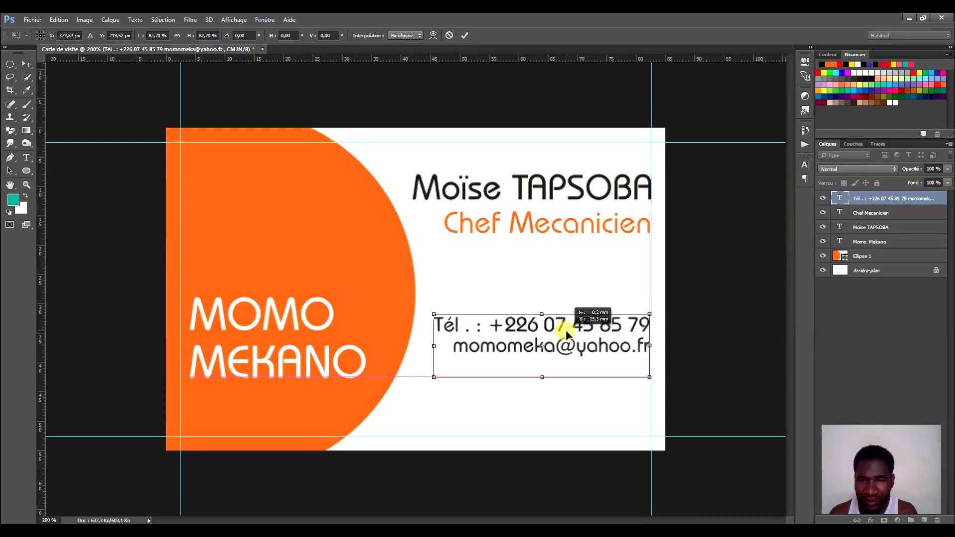
{"action": "left_click", "coordinate": [465, 36]}
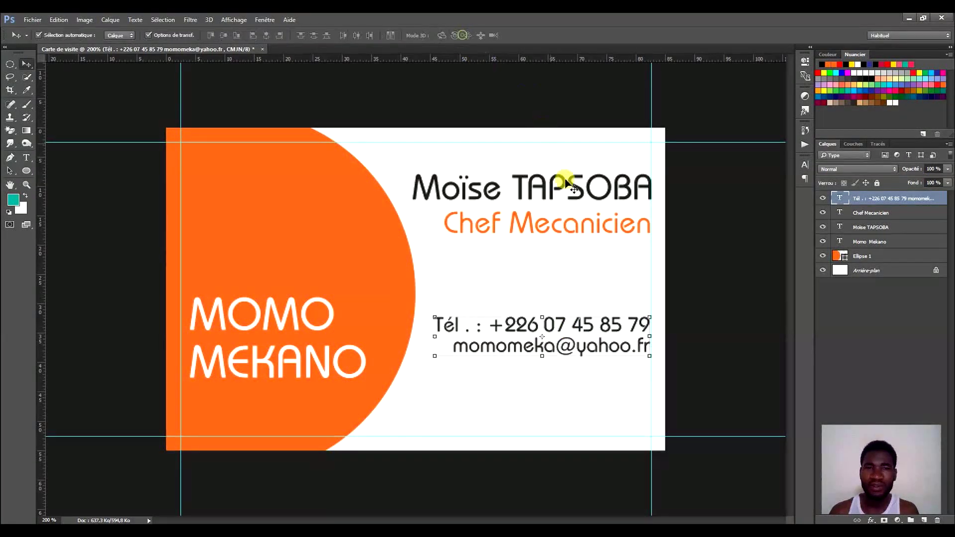
{"action": "left_click", "coordinate": [536, 193]}
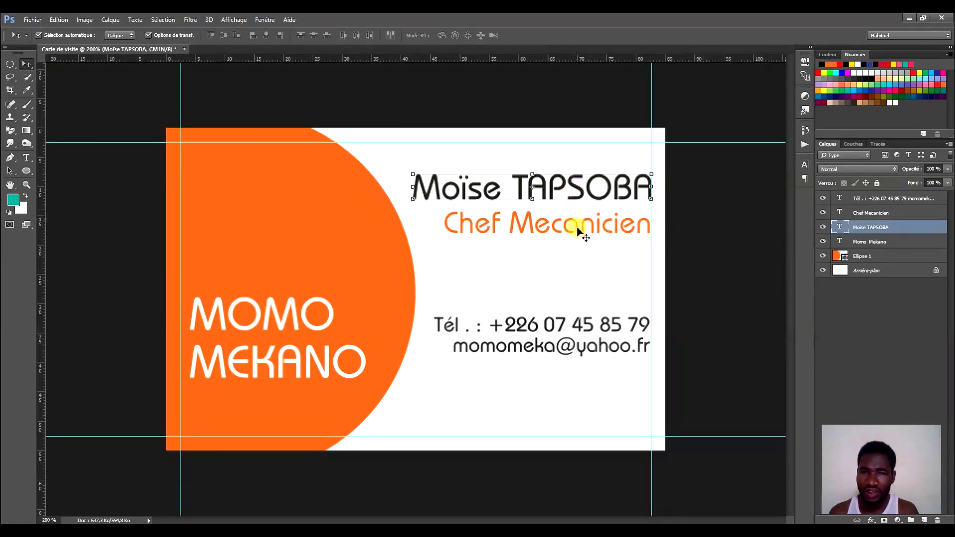
Select the name and Chef Mecanicien together and move them slightly down.
{"action": "left_click", "coordinate": [888, 328]}
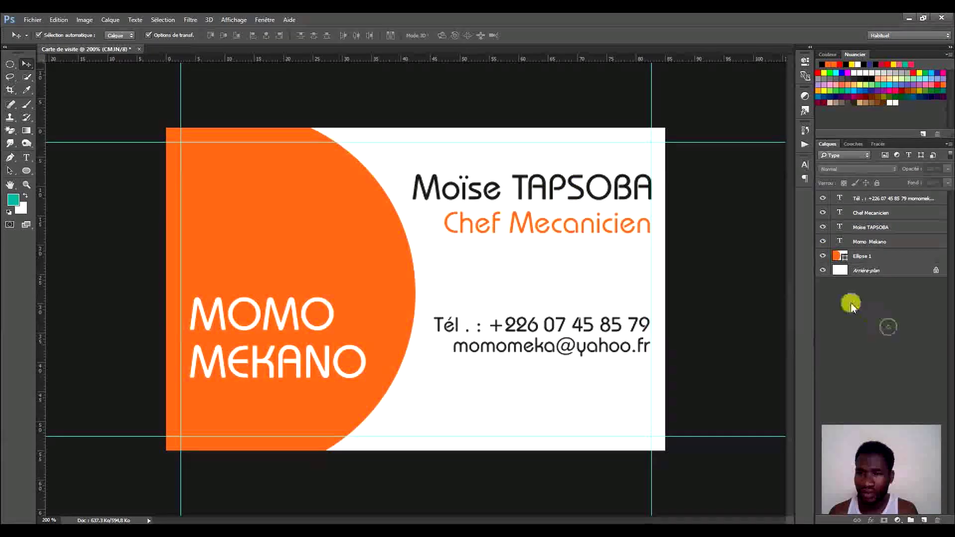
{"action": "left_click", "coordinate": [884, 215]}
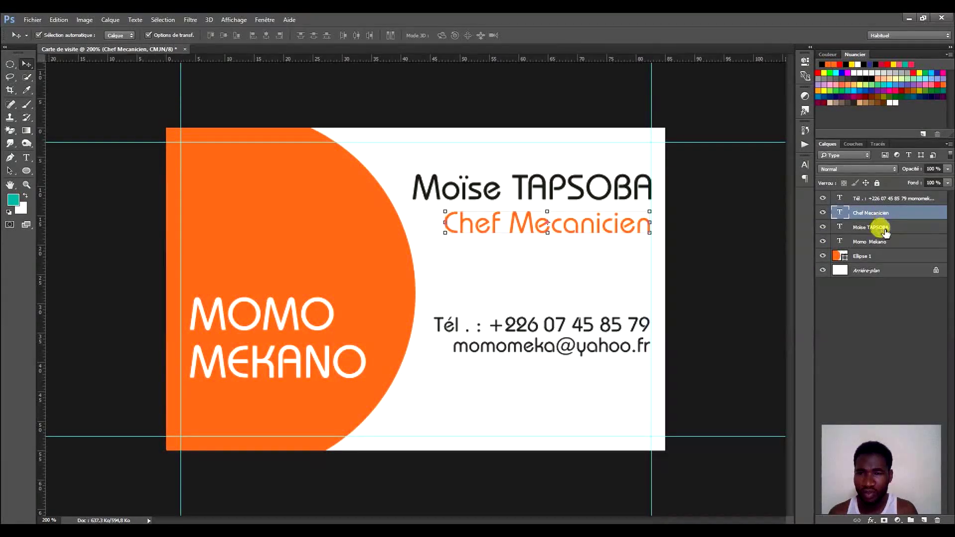
{"action": "left_click", "coordinate": [879, 227], "text": "shift"}
{"action": "left_click", "coordinate": [877, 304]}
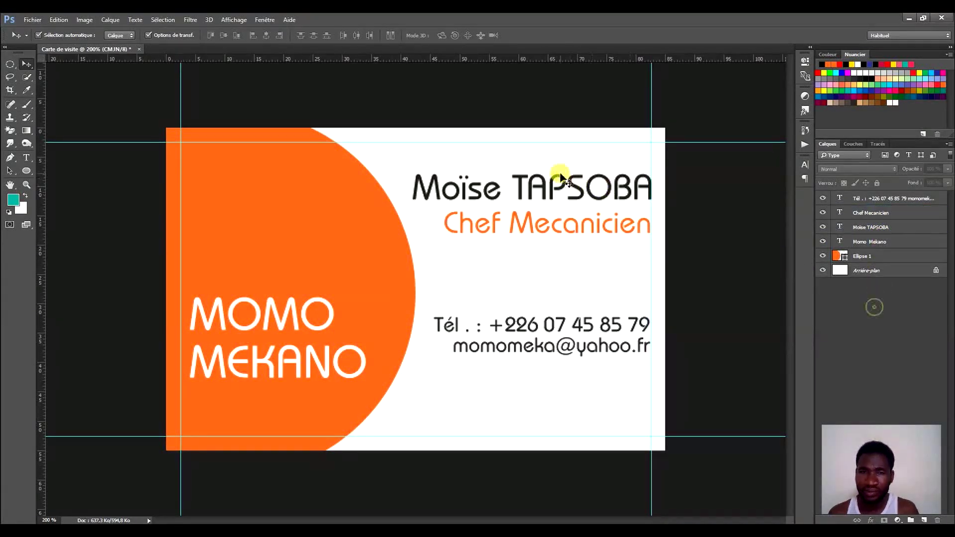
{"action": "left_click", "coordinate": [567, 190]}
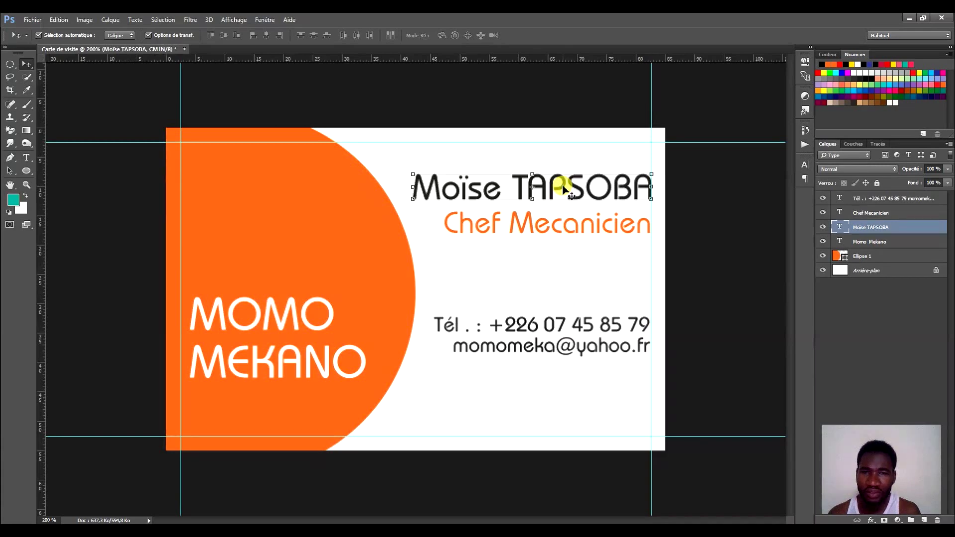
{"action": "left_click", "coordinate": [571, 229], "text": "shift"}
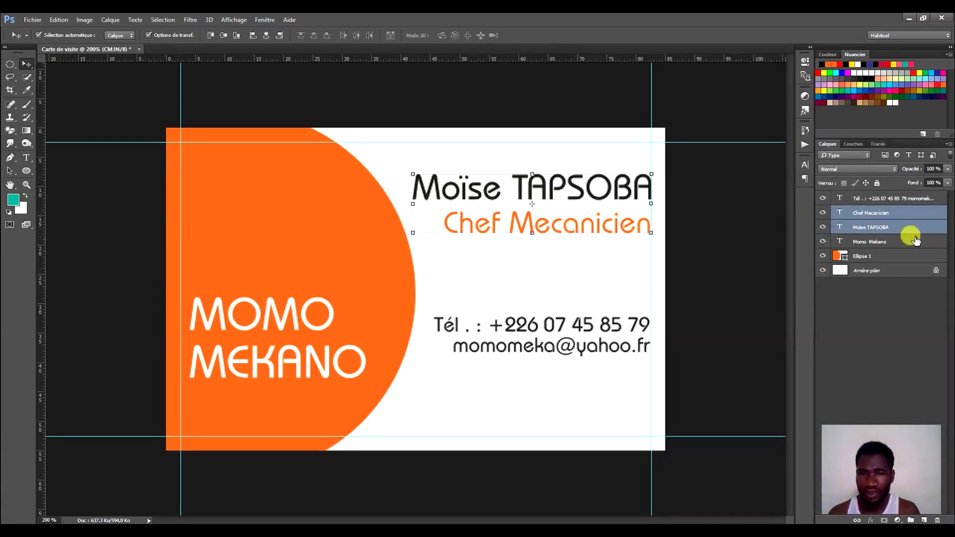
{"action": "left_click_drag", "start_coordinate": [619, 193], "coordinate": [619, 201]}
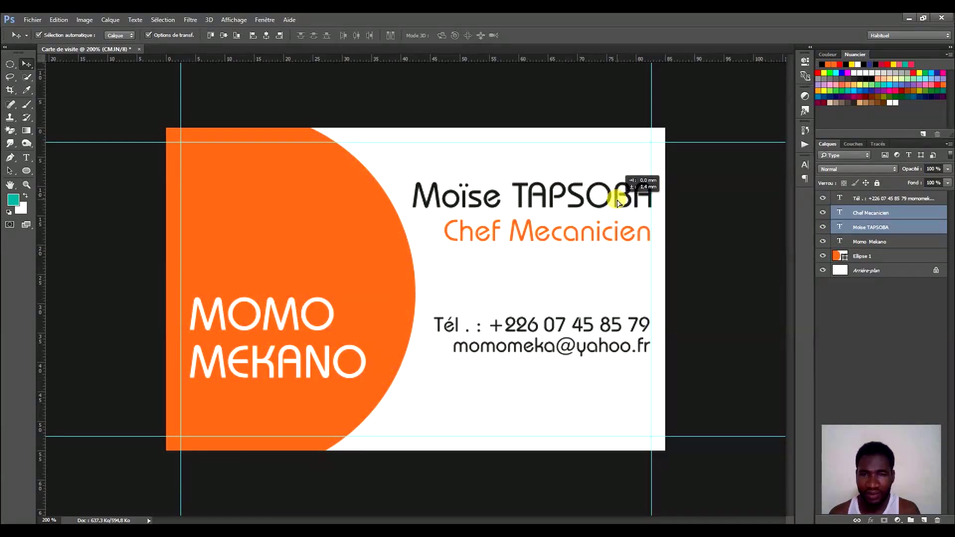
Move the MOMO MEKANO title lower and further left on the circle.
{"action": "left_click", "coordinate": [715, 276]}
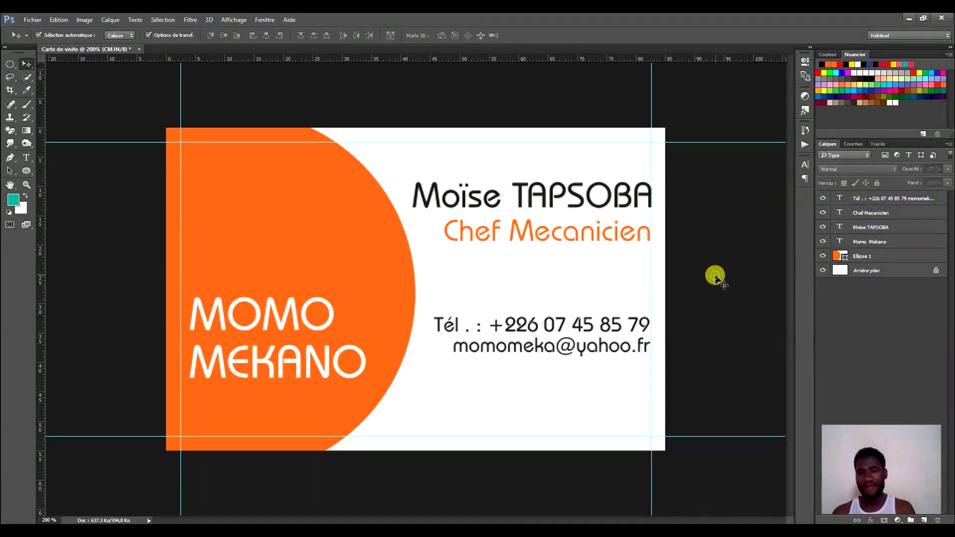
{"action": "left_click", "coordinate": [244, 326]}
{"action": "left_click_drag", "start_coordinate": [301, 319], "coordinate": [293, 346]}
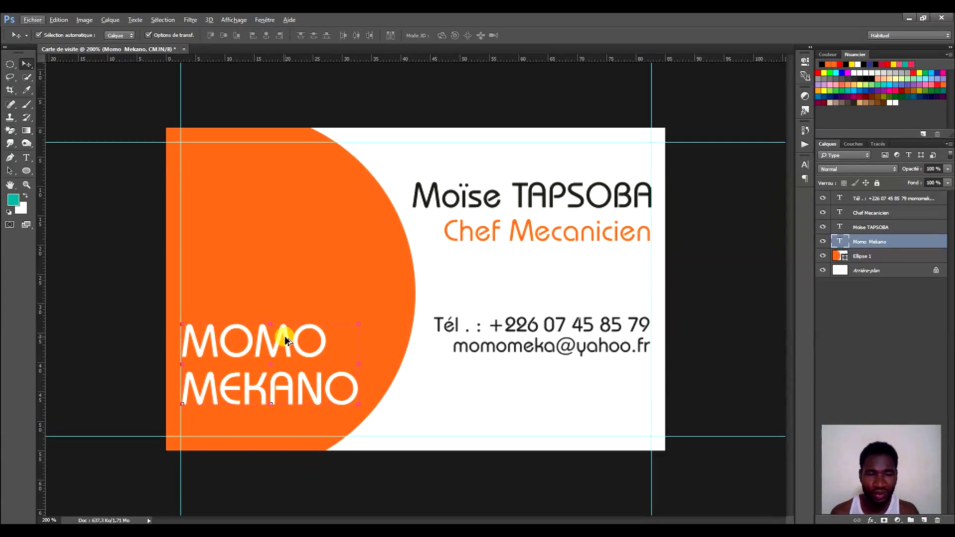
Alt-drag a copy of the MOMO MEKANO text above the original and select its letters after the first M.
{"action": "left_click_drag", "start_coordinate": [285, 336], "coordinate": [285, 336]}
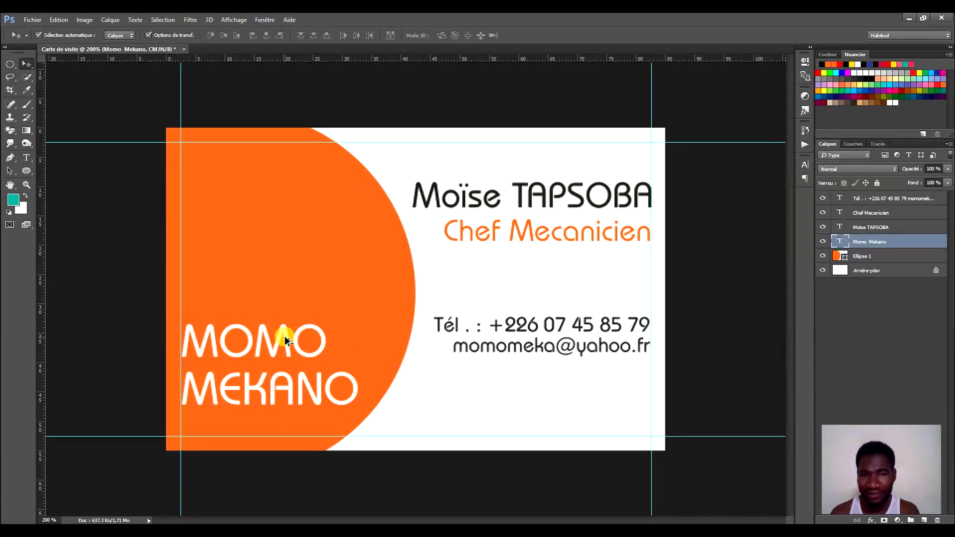
{"action": "left_click_drag", "start_coordinate": [284, 335], "coordinate": [291, 230]}
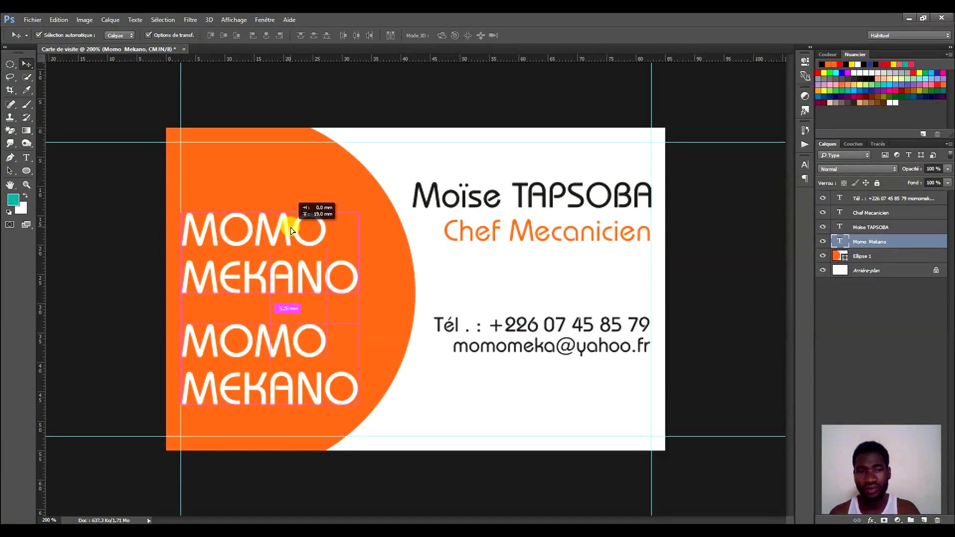
{"action": "left_click_drag", "start_coordinate": [291, 230], "coordinate": [291, 230]}
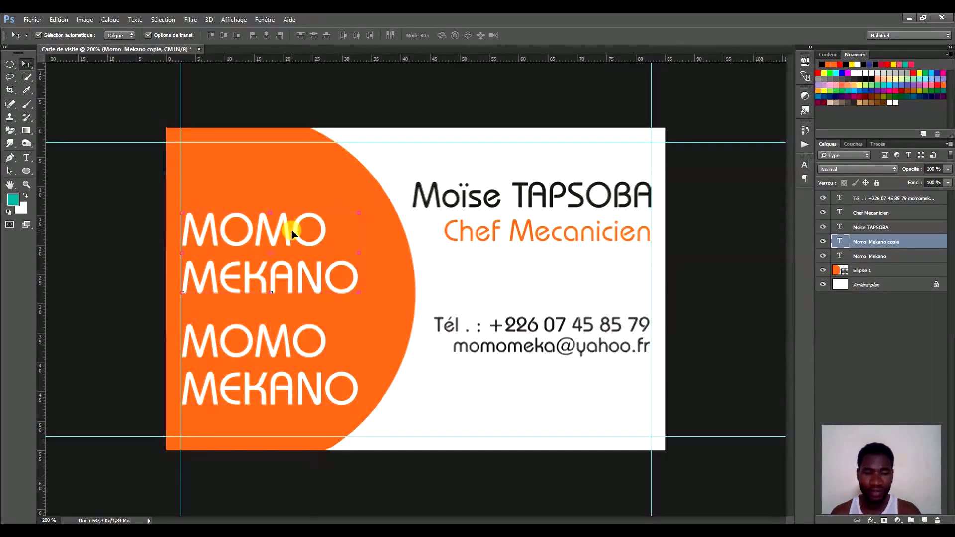
{"action": "key", "text": "t"}
{"action": "left_click_drag", "start_coordinate": [223, 220], "coordinate": [379, 277]}
Replace the copy's text with MM, enlarge it to 45 pt, and commit the edit.
{"action": "key", "text": "BackSpace"}
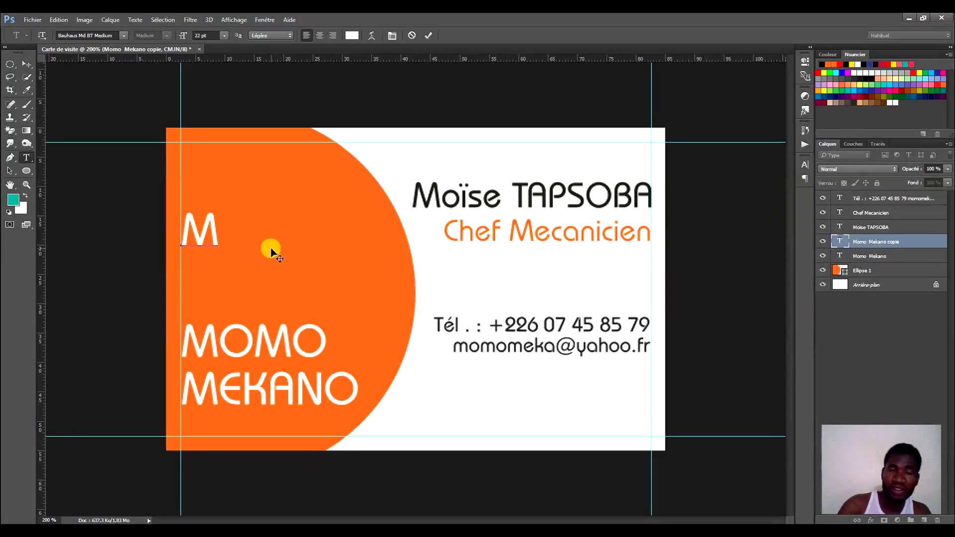
{"action": "type", "text": "M"}
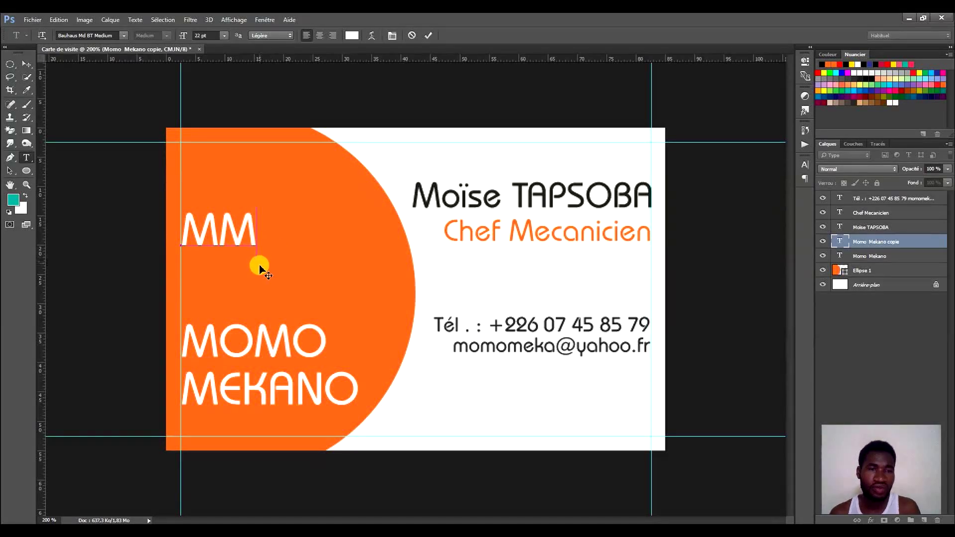
{"action": "key", "text": "ctrl+a"}
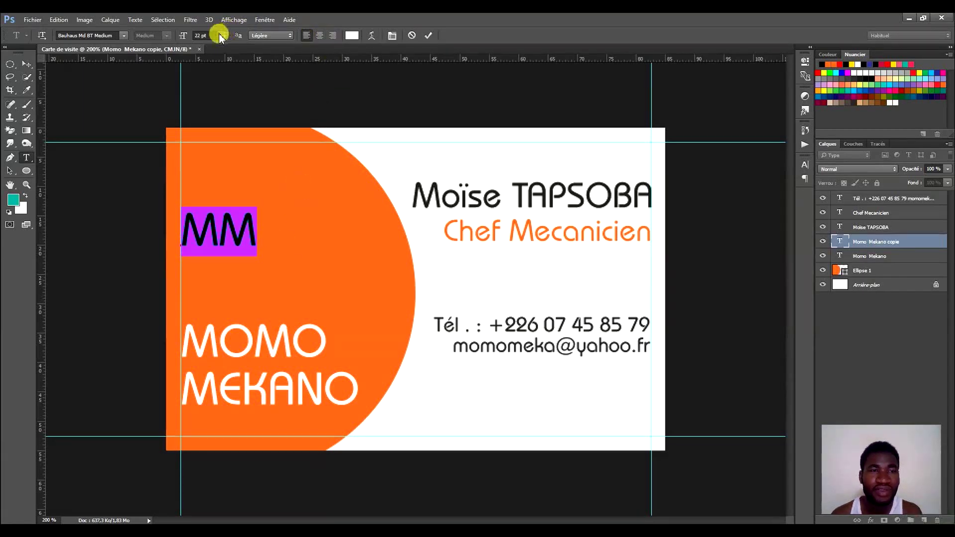
{"action": "scroll", "coordinate": [217, 35], "scroll_direction": "up", "scroll_amount": 15}
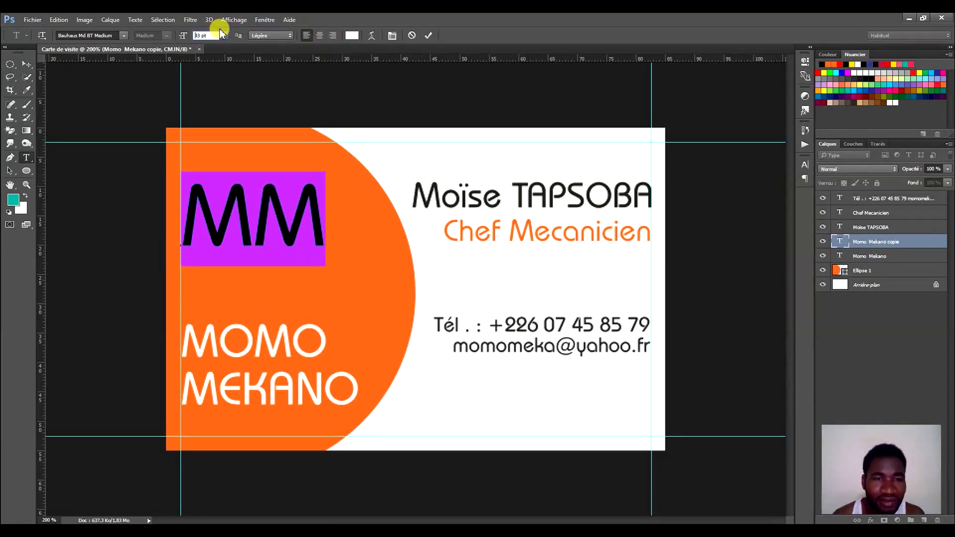
{"action": "scroll", "coordinate": [221, 35], "scroll_direction": "down", "scroll_amount": 1}
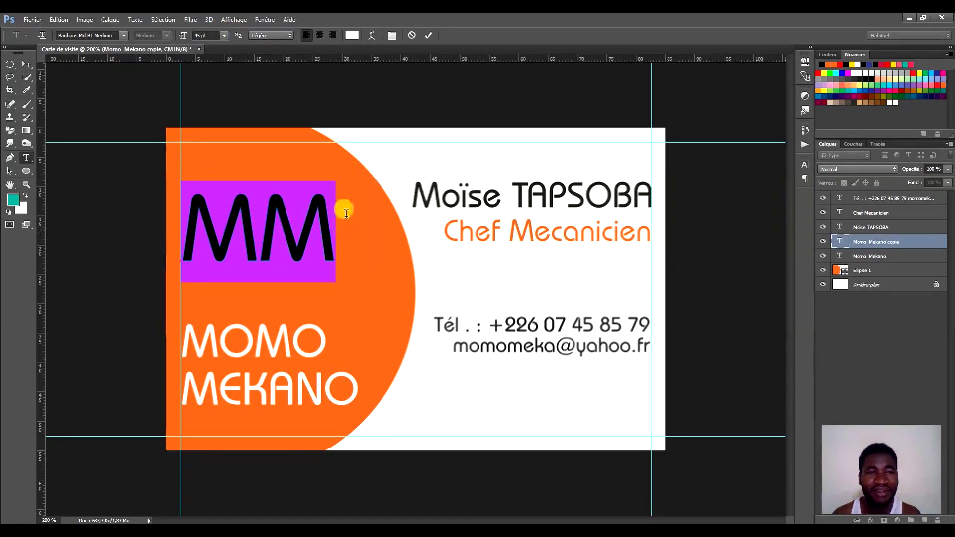
{"action": "left_click", "coordinate": [429, 35]}
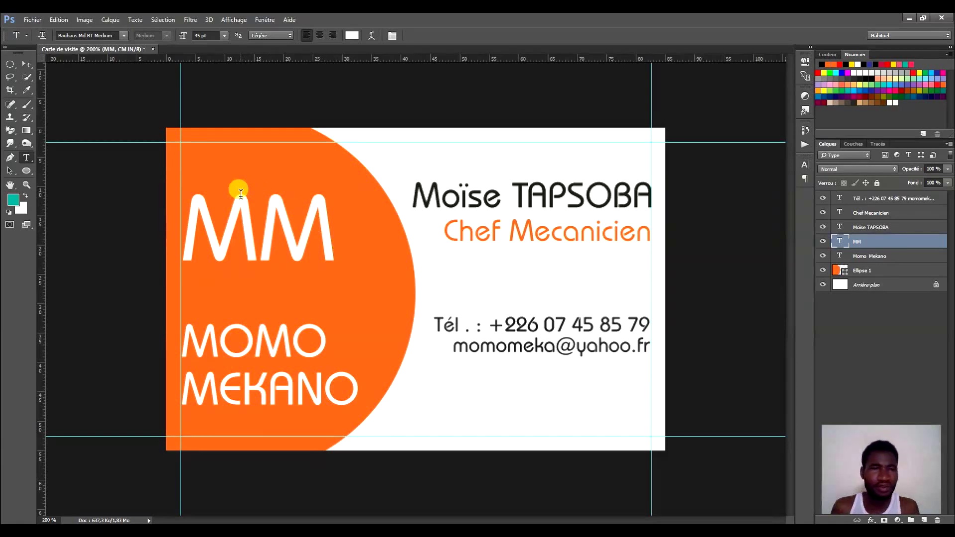
{"action": "left_click", "coordinate": [26, 170]}
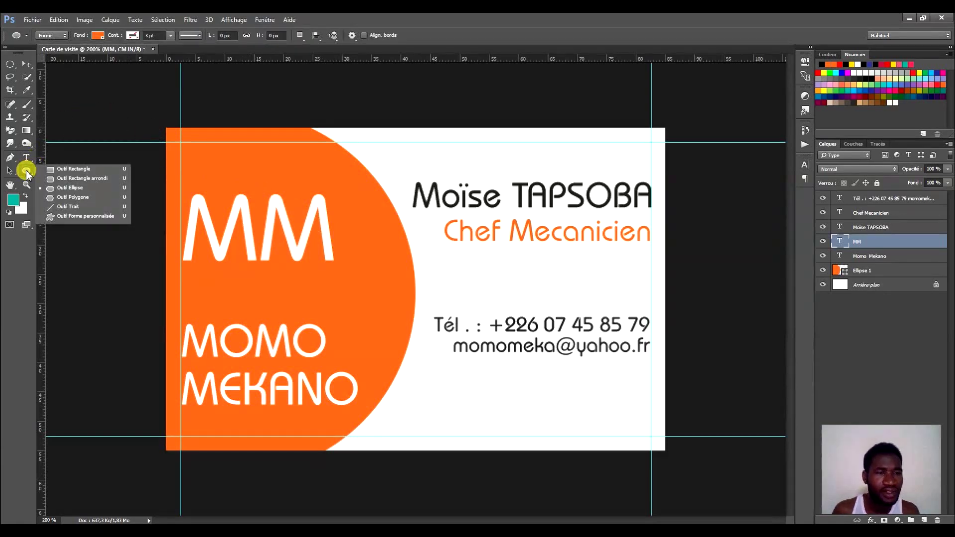
Draw a rectangle around MM with no fill and a white 3 pt stroke.
{"action": "left_click", "coordinate": [51, 170]}
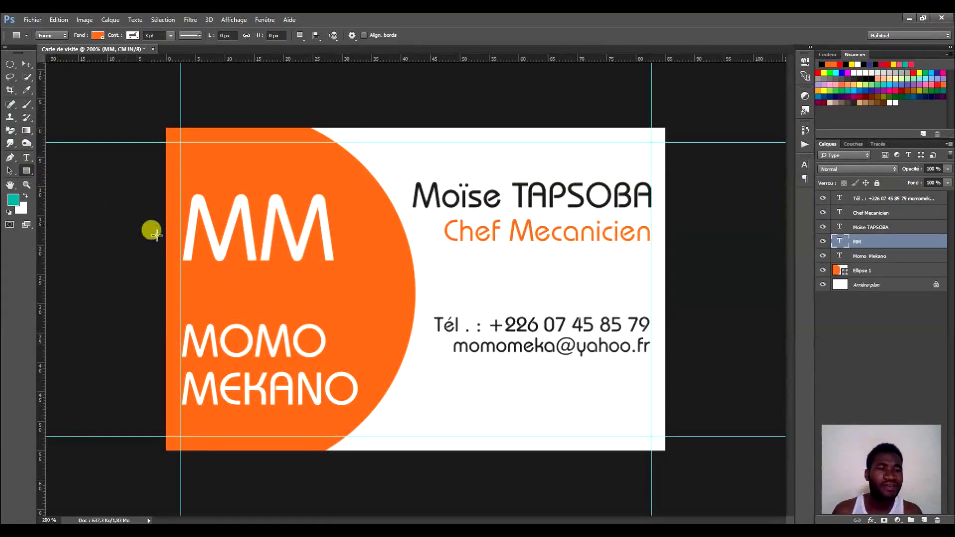
{"action": "left_click", "coordinate": [101, 38]}
{"action": "left_click", "coordinate": [41, 58]}
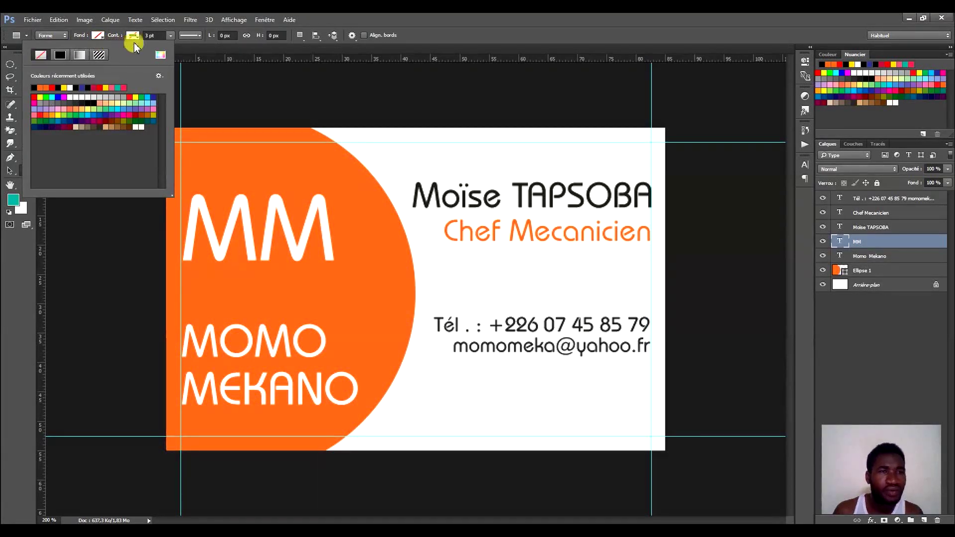
{"action": "left_click", "coordinate": [134, 35]}
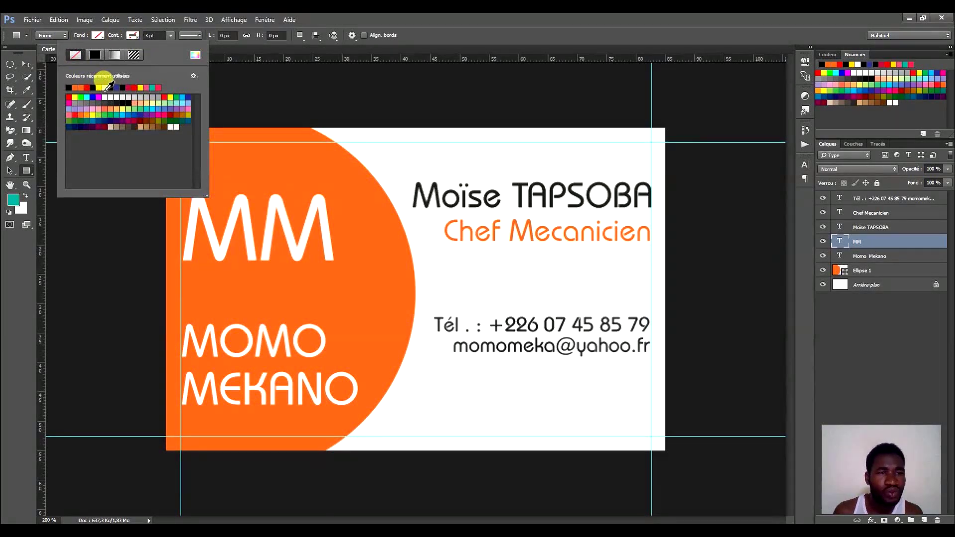
{"action": "left_click", "coordinate": [352, 16]}
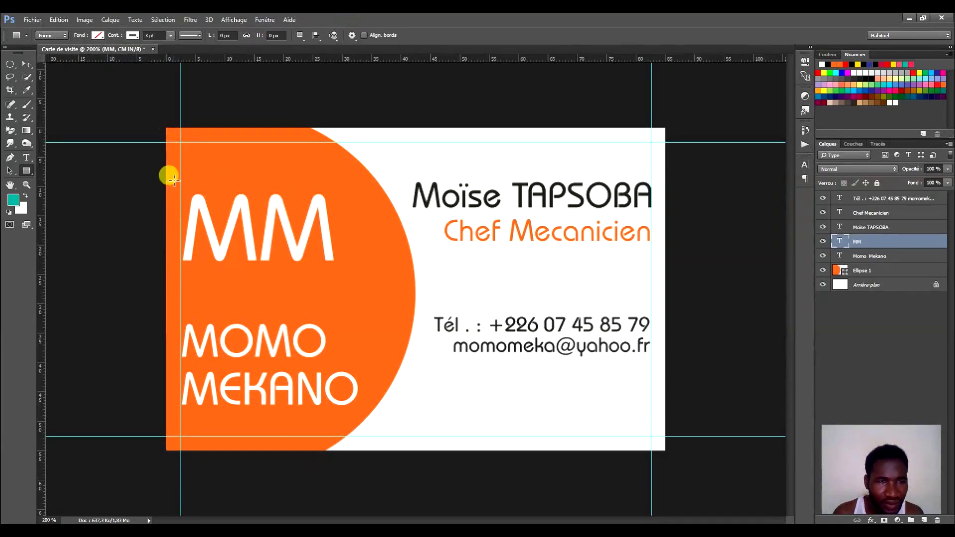
{"action": "left_click_drag", "start_coordinate": [171, 179], "coordinate": [352, 285]}
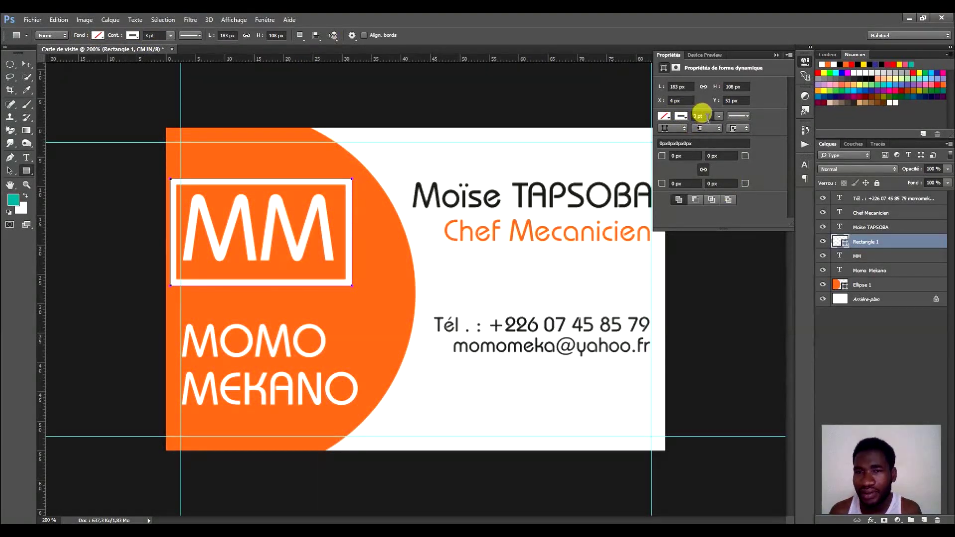
Set the frame's stroke width to 1 pt and give all corners a 10 px radius.
{"action": "left_click", "coordinate": [710, 116]}
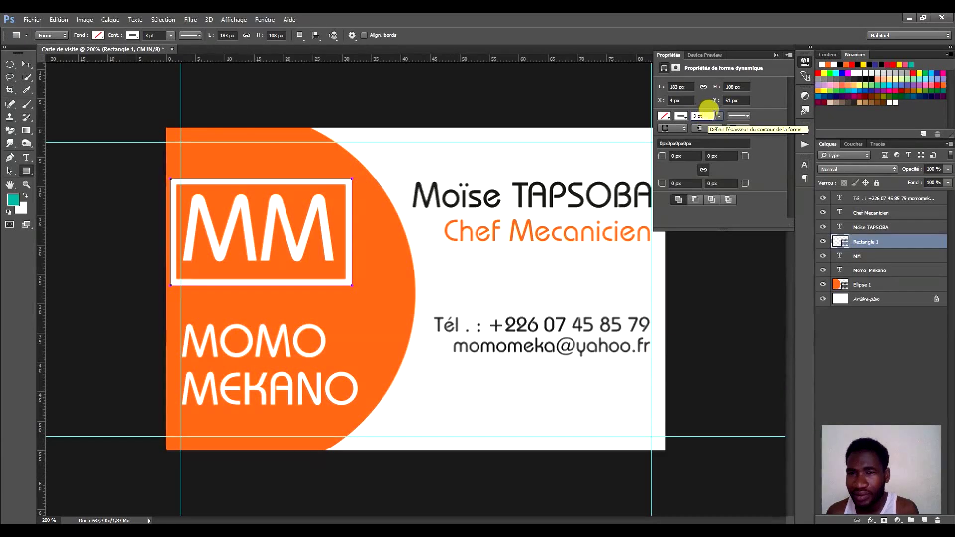
{"action": "left_click", "coordinate": [683, 116]}
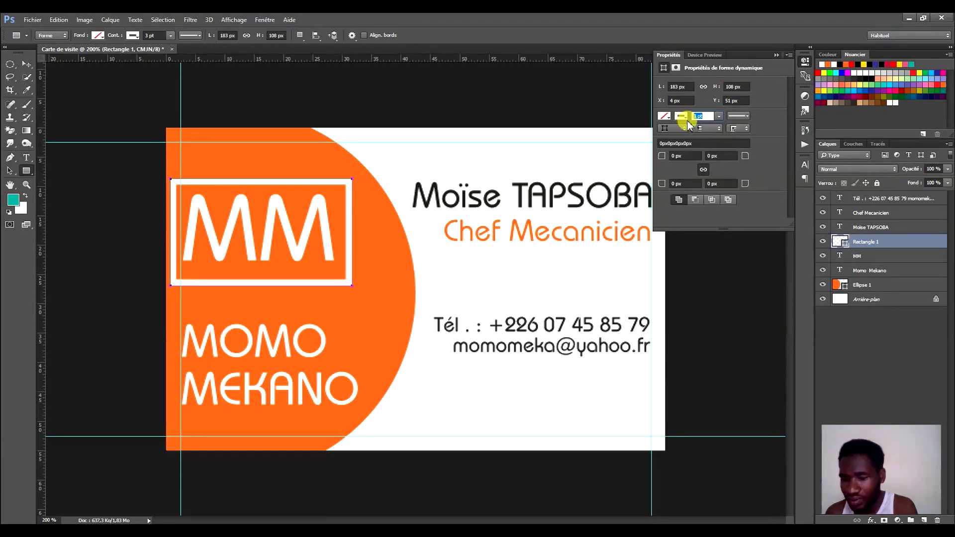
{"action": "type", "text": "1"}
{"action": "key", "text": "Return"}
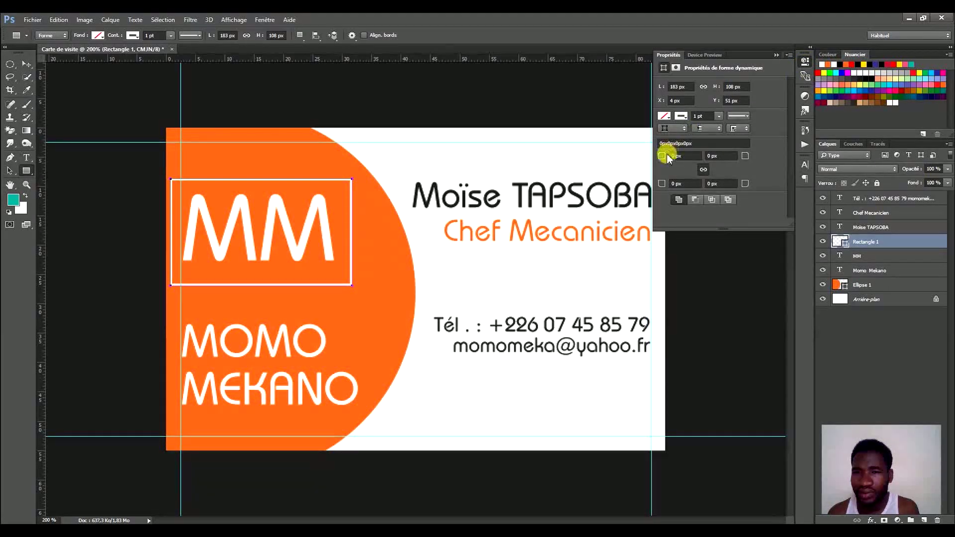
{"action": "left_click_drag", "start_coordinate": [685, 156], "coordinate": [671, 156]}
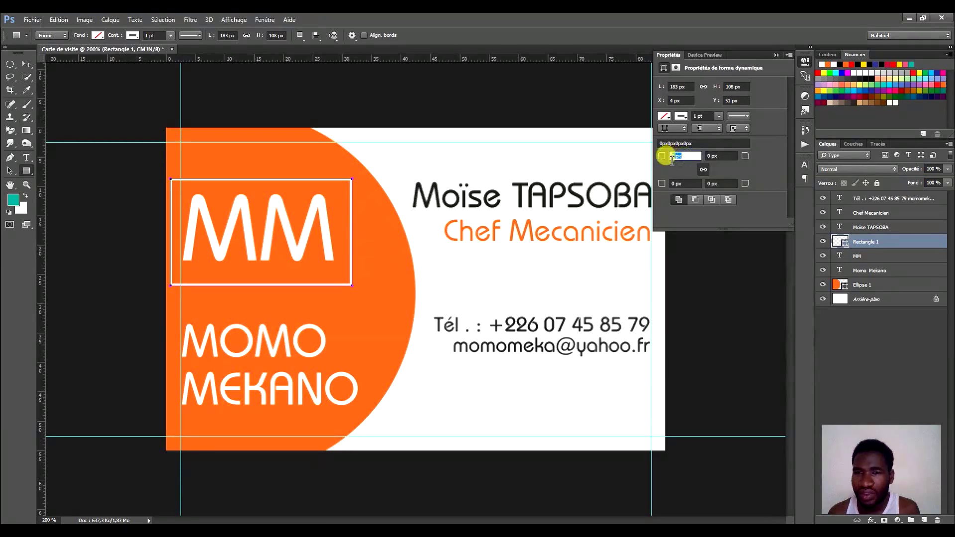
{"action": "type", "text": "1"}
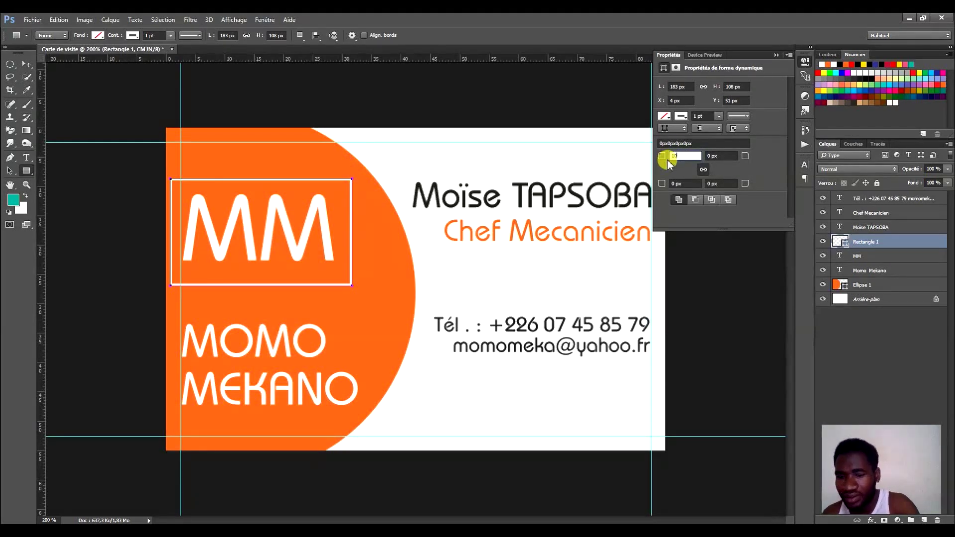
{"action": "type", "text": "0"}
{"action": "key", "text": "Return"}
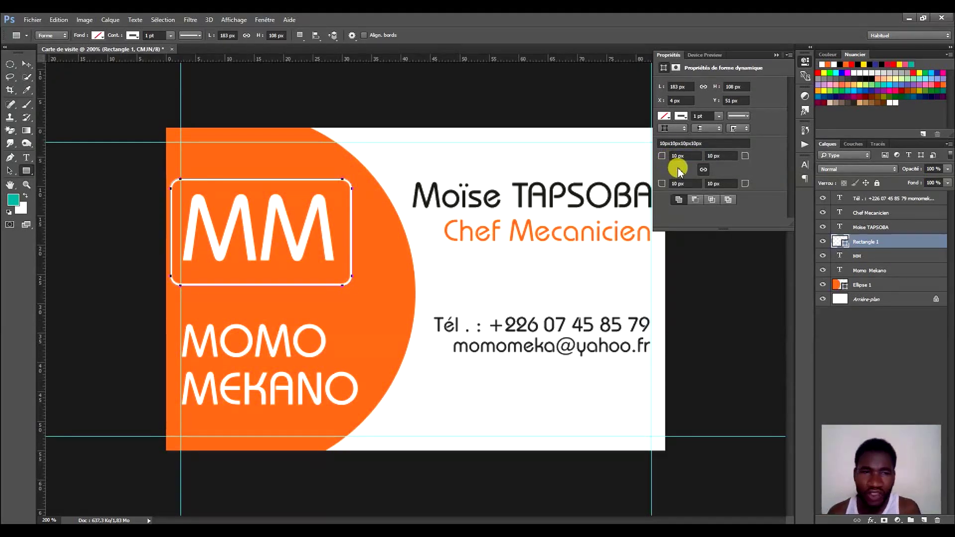
{"action": "left_click", "coordinate": [806, 60]}
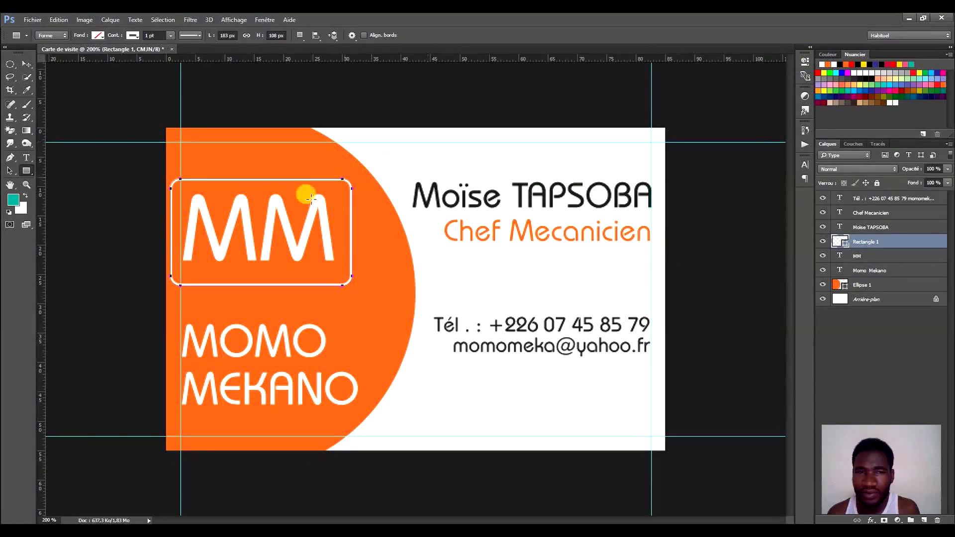
{"action": "left_click", "coordinate": [27, 64]}
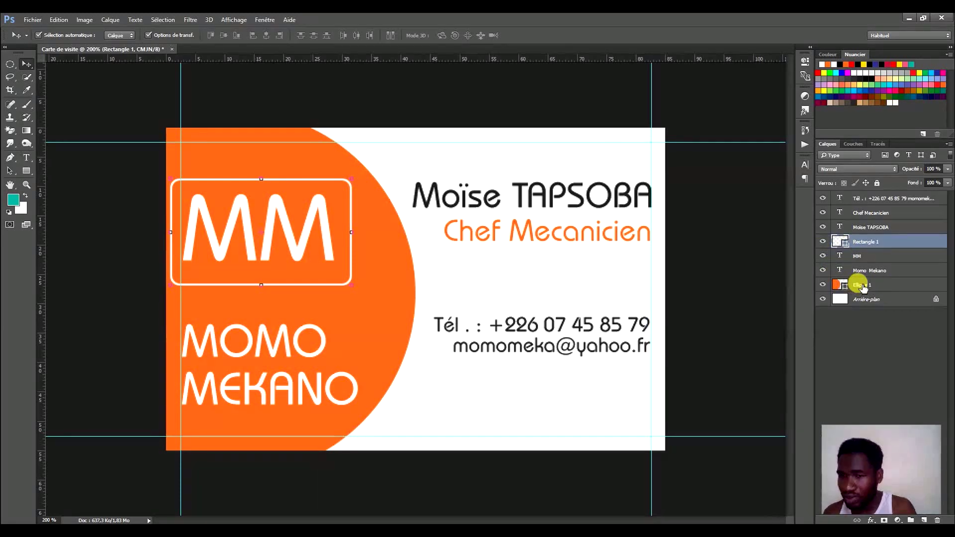
Rename the Ellipse 1 layer to 'Fond orange'.
{"action": "double_click", "coordinate": [862, 285]}
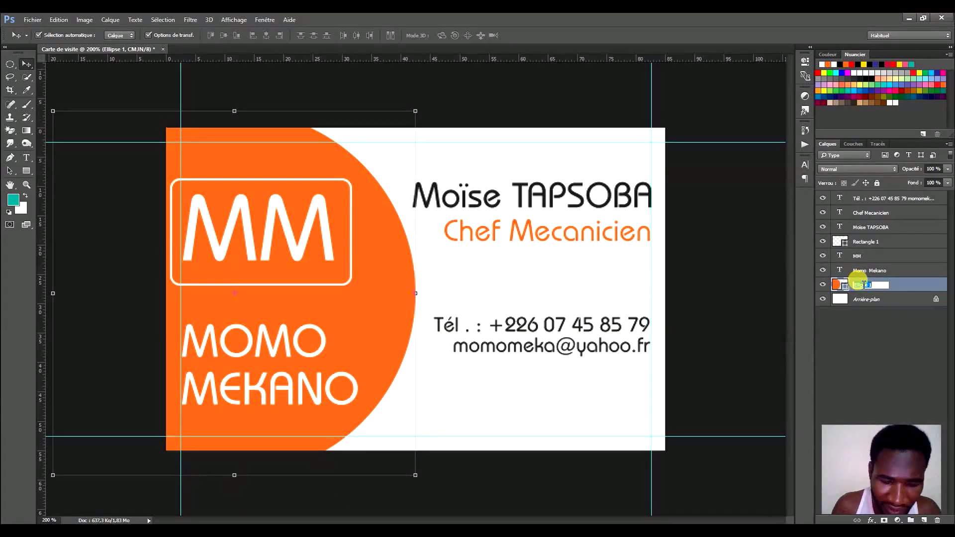
{"action": "type", "text": "Fond orange"}
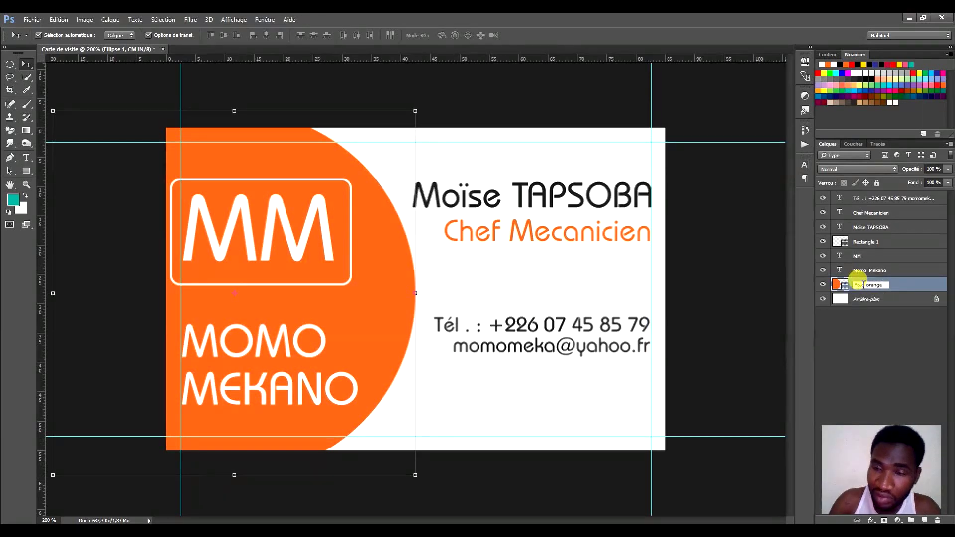
{"action": "key", "text": "Return"}
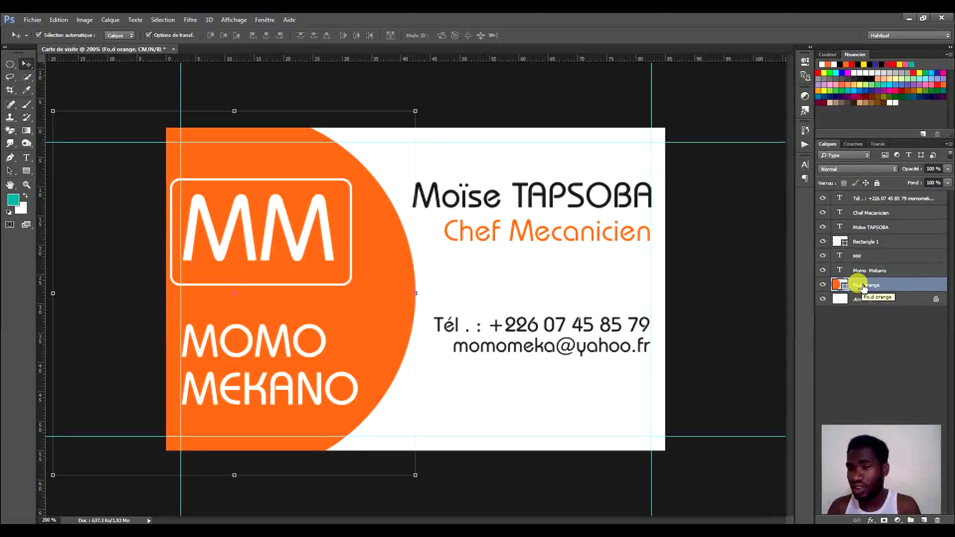
Rename the Rectangle 1 layer to 'Cadre logo'.
{"action": "left_click", "coordinate": [857, 258]}
{"action": "left_click", "coordinate": [868, 245]}
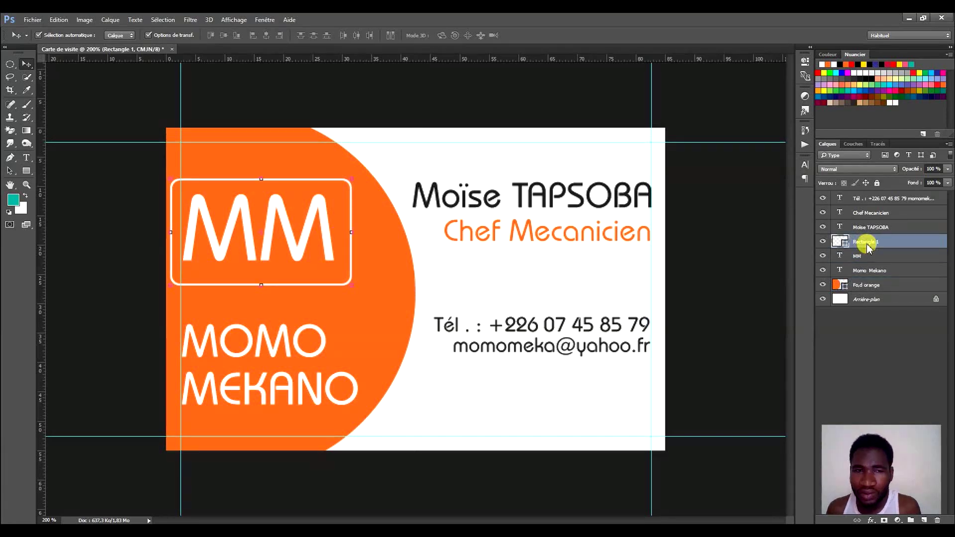
{"action": "double_click", "coordinate": [878, 242]}
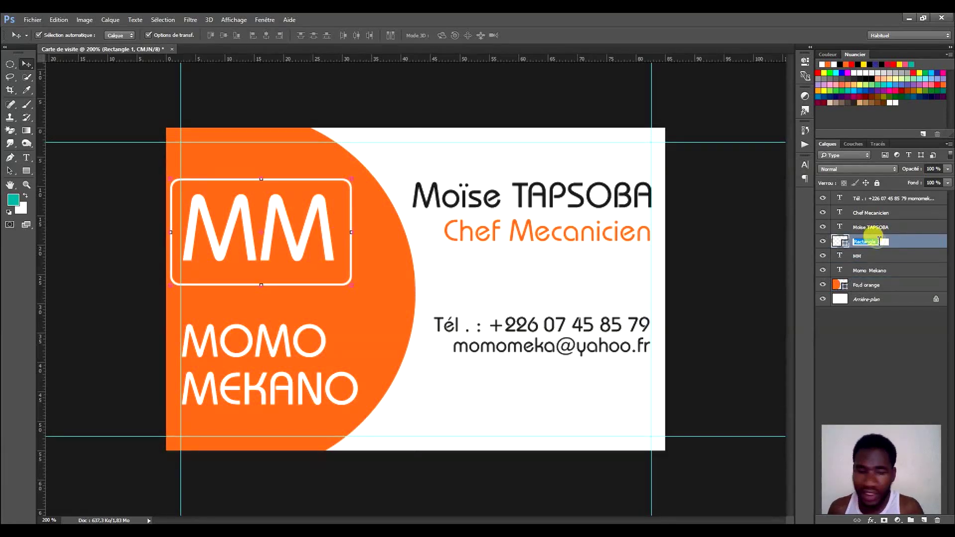
{"action": "type", "text": "Cadre"}
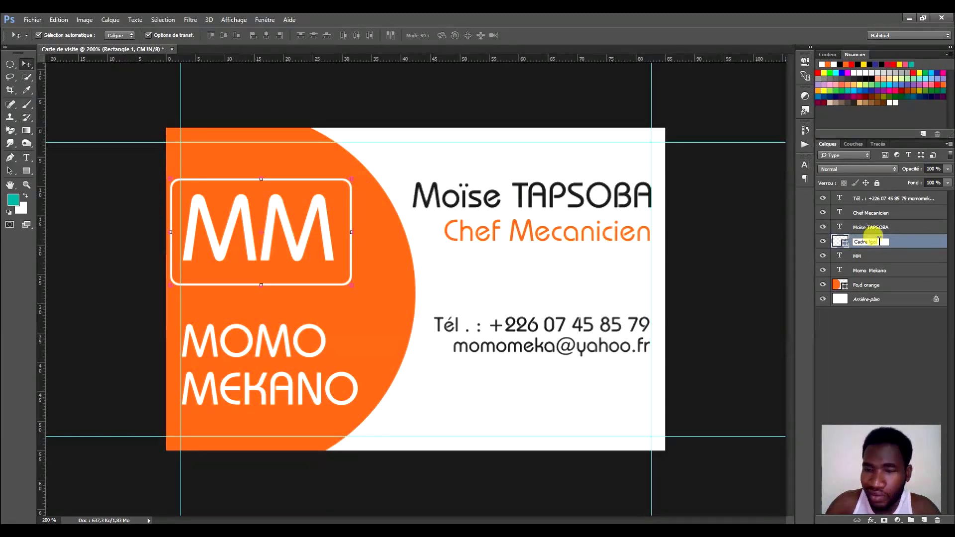
{"action": "type", "text": " lo"}
{"action": "key", "text": "Return"}
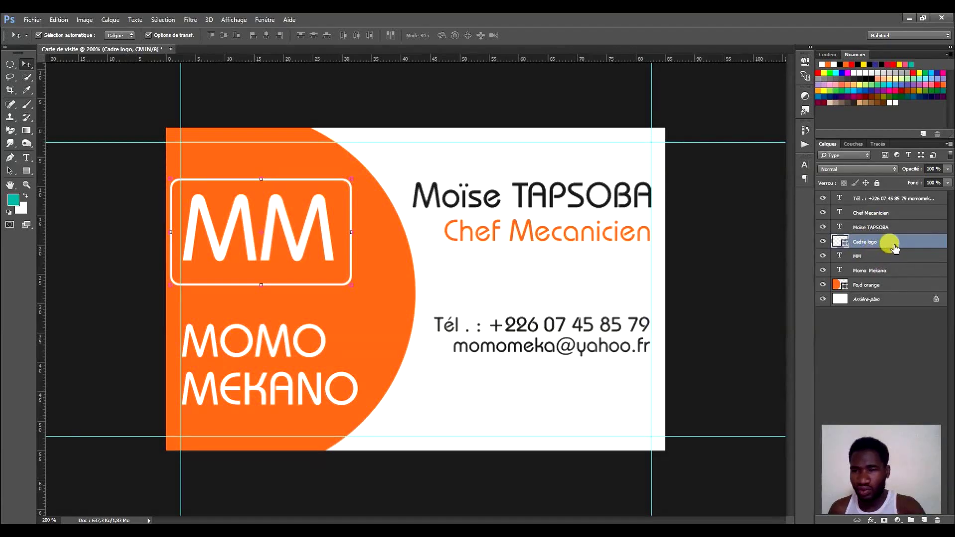
Stack Cadre logo and MM below Momo Mekano, nudge the logo right, and raise MOMO MEKANO.
{"action": "left_click", "coordinate": [895, 256]}
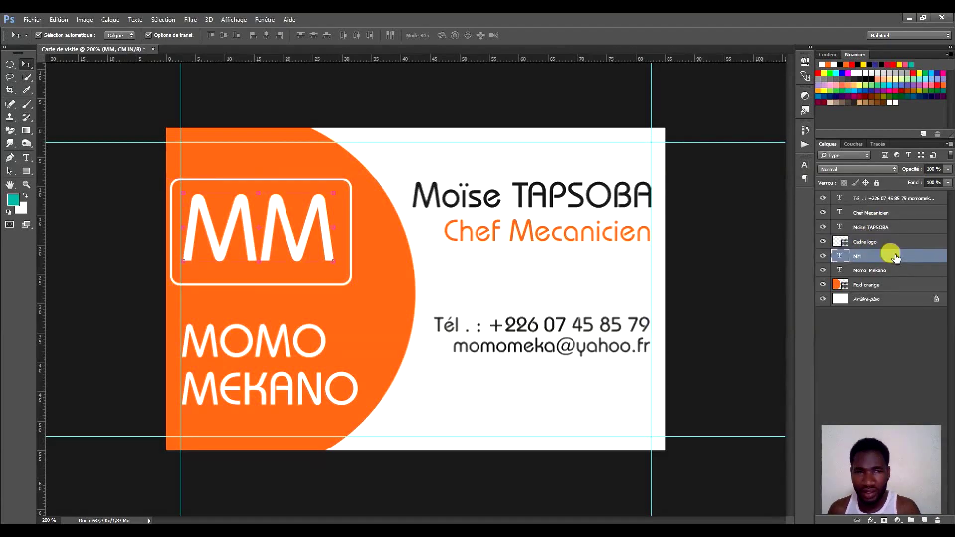
{"action": "left_click", "coordinate": [890, 246], "text": "shift"}
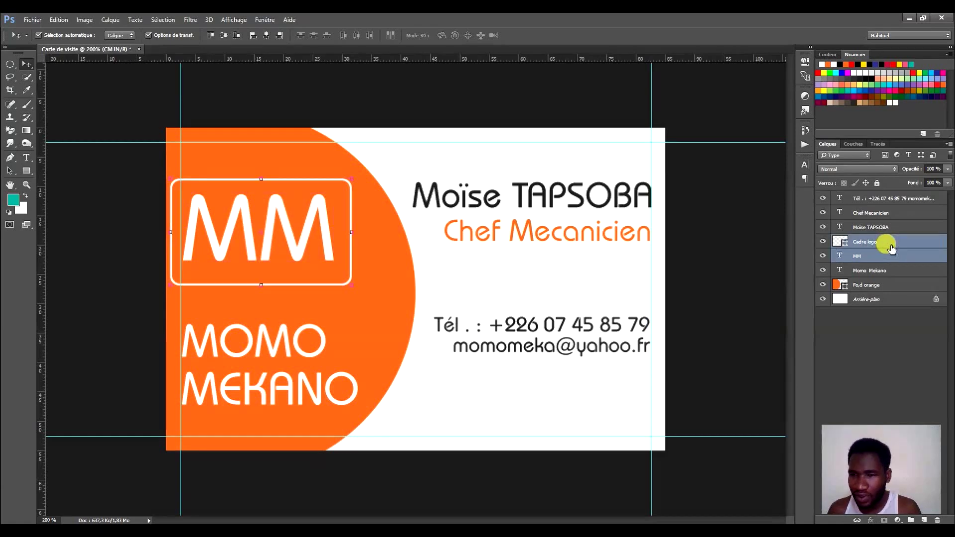
{"action": "left_click_drag", "start_coordinate": [891, 249], "coordinate": [888, 282]}
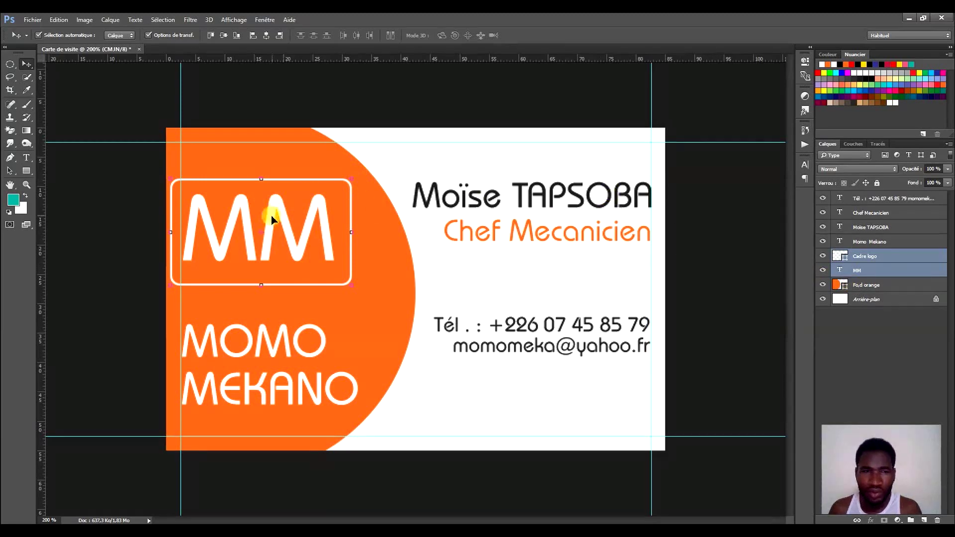
{"action": "left_click_drag", "start_coordinate": [277, 209], "coordinate": [291, 208]}
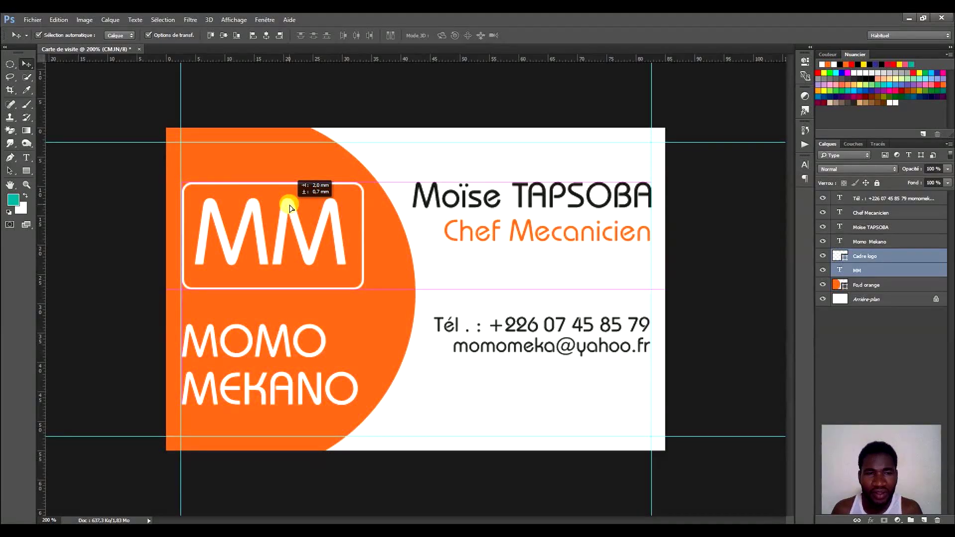
{"action": "left_click_drag", "start_coordinate": [291, 208], "coordinate": [292, 208]}
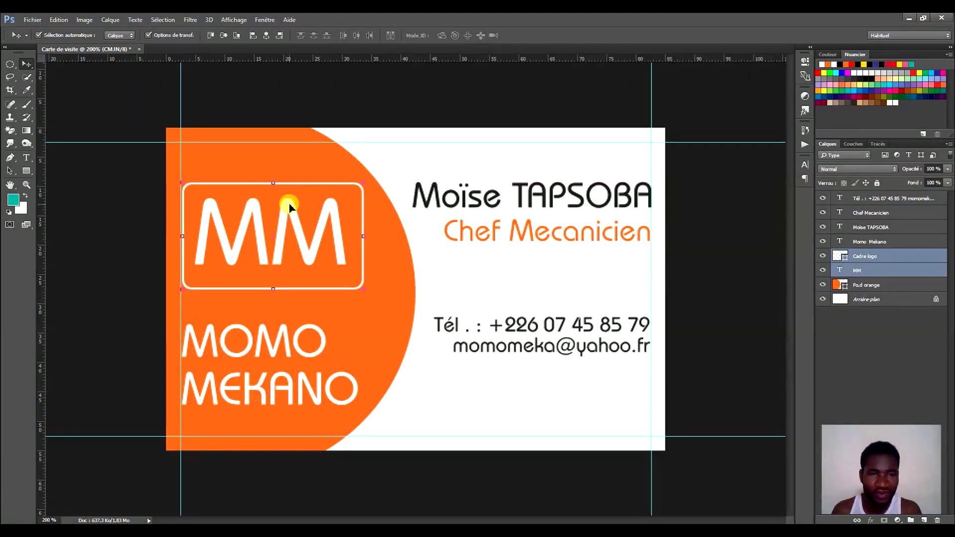
{"action": "left_click", "coordinate": [872, 242]}
{"action": "mouse_move", "coordinate": [294, 343]}
{"action": "left_mouse_down"}
{"action": "mouse_move", "coordinate": [292, 319]}
{"action": "mouse_move", "coordinate": [297, 327]}
{"action": "left_mouse_up"}
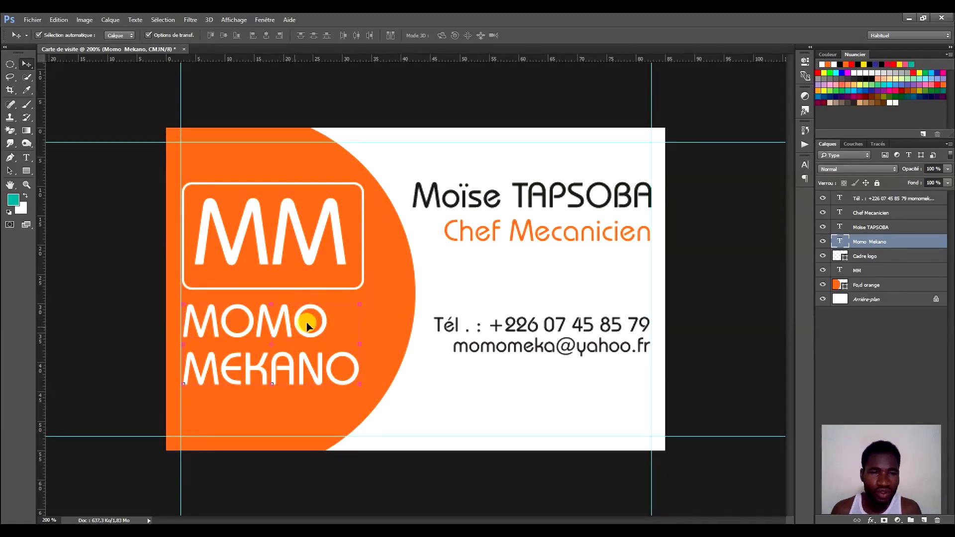
Center-align the MOMO MEKANO lines and move them back under the frame.
{"action": "left_click", "coordinate": [804, 179]}
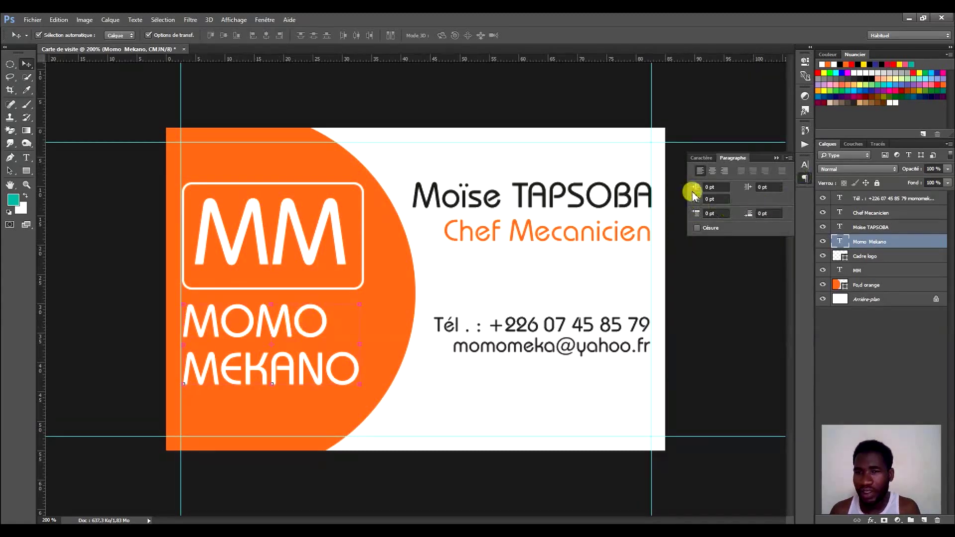
{"action": "left_click", "coordinate": [713, 170]}
{"action": "left_click", "coordinate": [805, 178]}
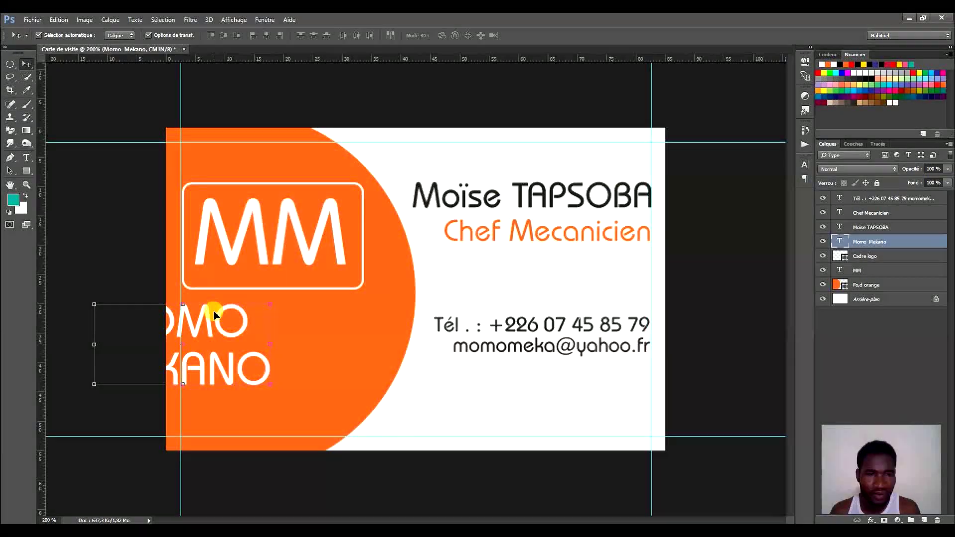
{"action": "left_click_drag", "start_coordinate": [215, 311], "coordinate": [321, 316]}
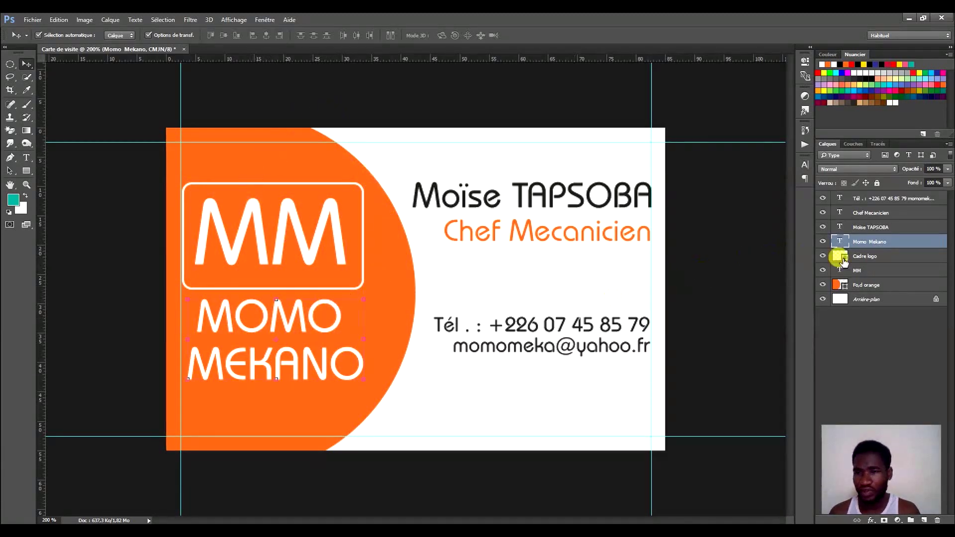
Select the text, Cadre logo and MM layers together and shift the logo slightly down and right.
{"action": "left_click", "coordinate": [891, 255], "text": "ctrl"}
{"action": "left_click", "coordinate": [891, 277], "text": "ctrl"}
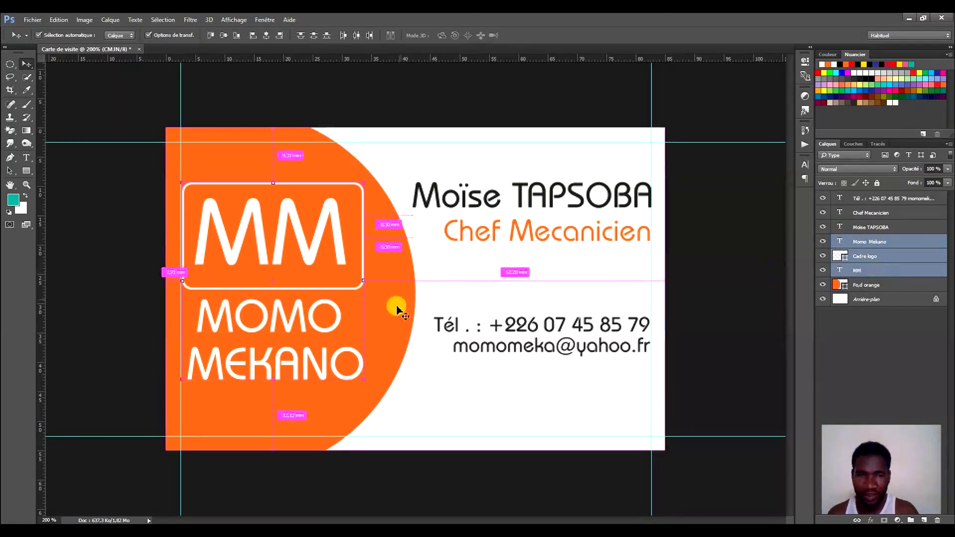
{"action": "left_click_drag", "start_coordinate": [321, 307], "coordinate": [325, 316]}
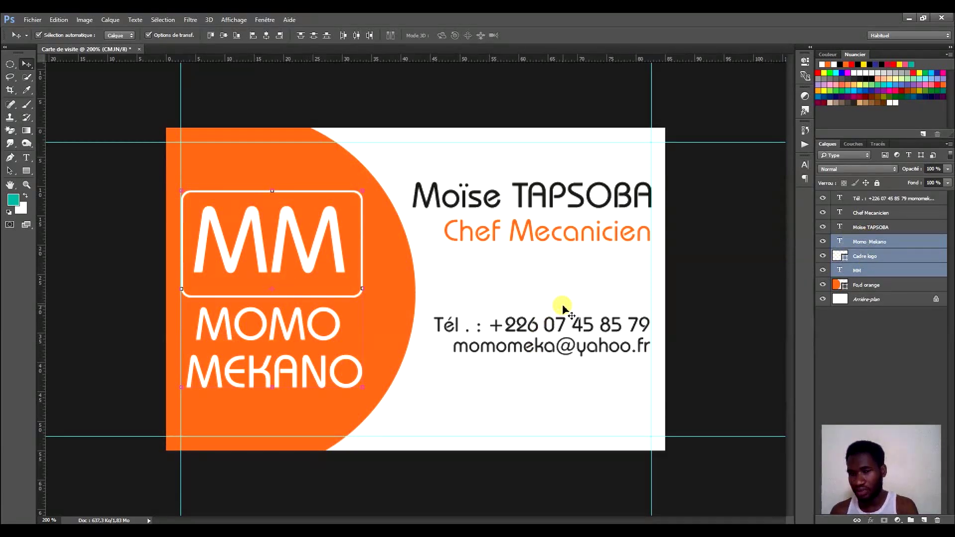
Drag the phone and e-mail block down near the card's bottom margin.
{"action": "left_click", "coordinate": [555, 333]}
{"action": "left_click_drag", "start_coordinate": [556, 333], "coordinate": [558, 383]}
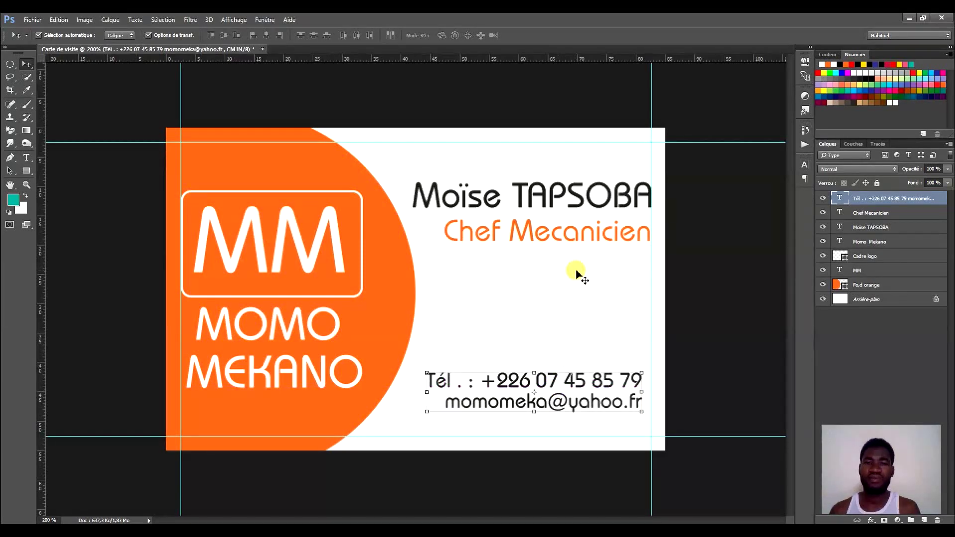
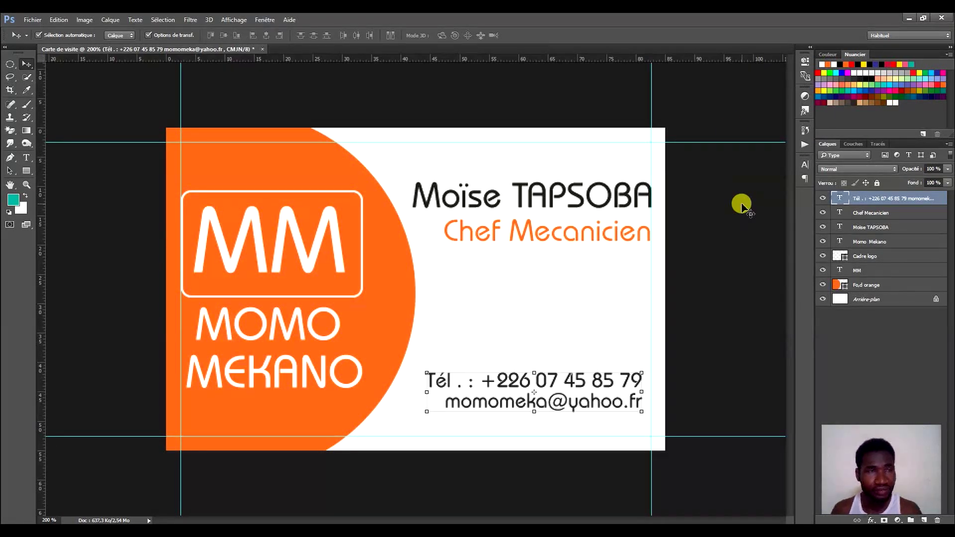
Save the card as Carte de visite.psd inside a new desktop folder named Momo Meka.
{"action": "left_click", "coordinate": [33, 20]}
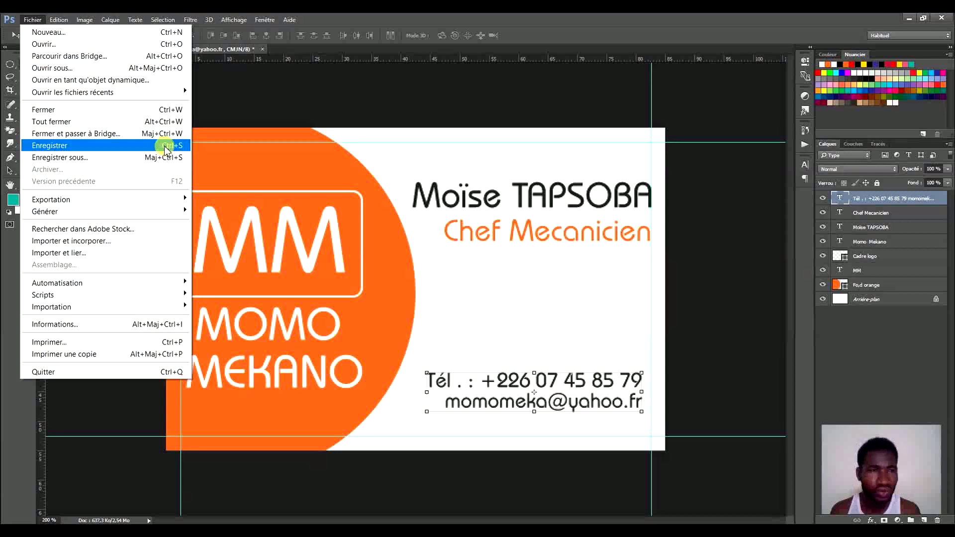
{"action": "left_click", "coordinate": [456, 17]}
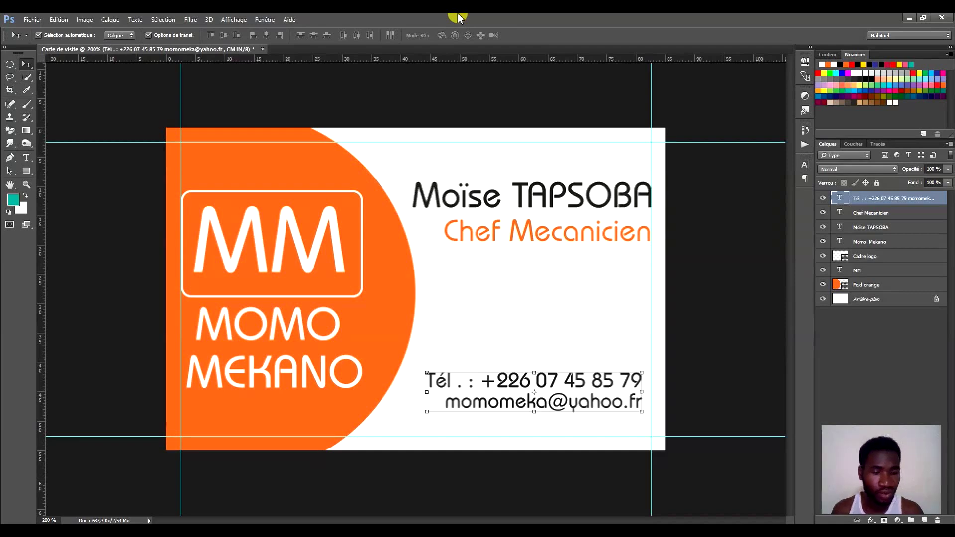
{"action": "key", "text": "ctrl+s"}
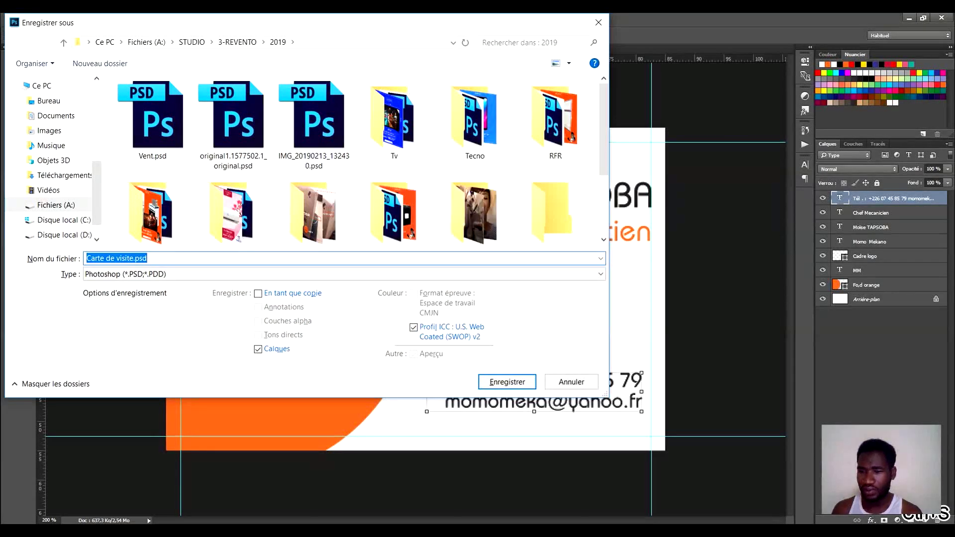
{"action": "left_click", "coordinate": [571, 381]}
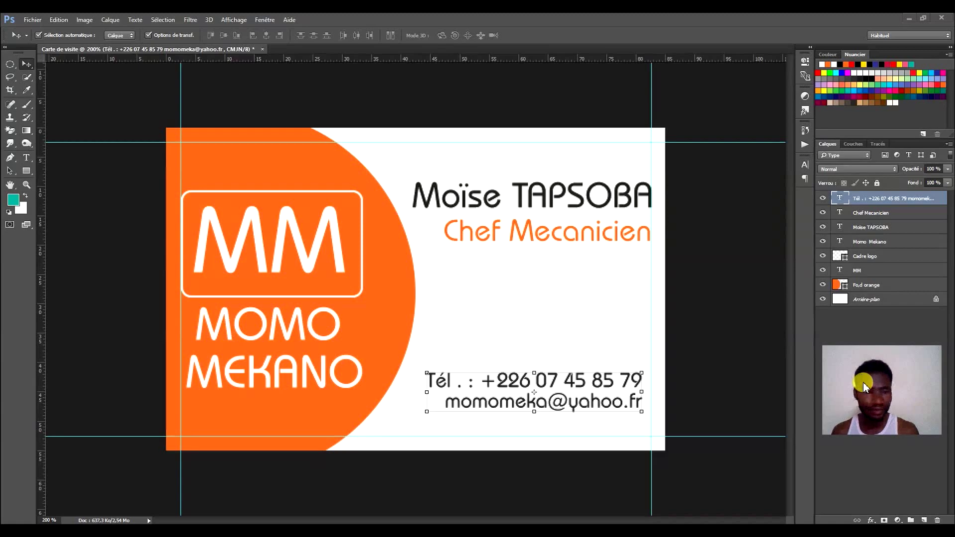
{"action": "key", "text": "ctrl+s"}
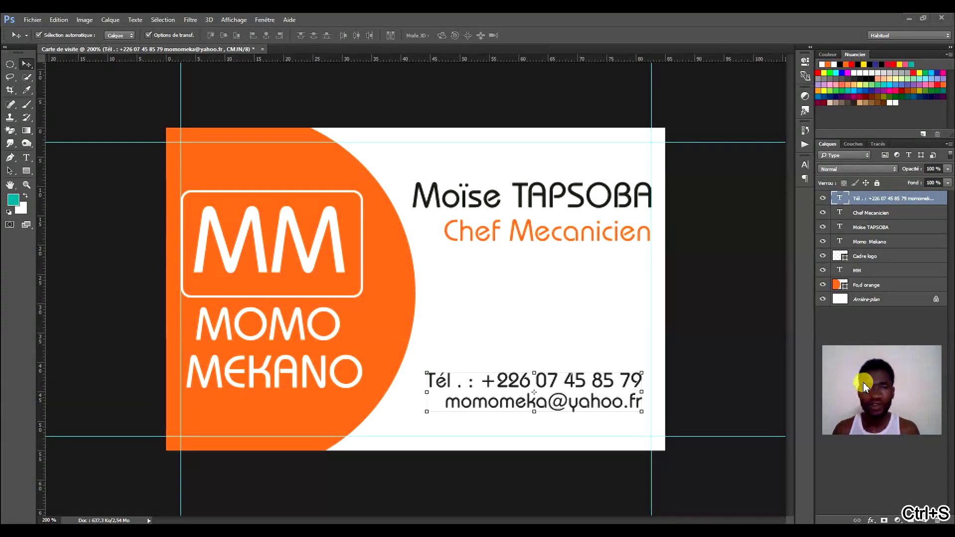
{"action": "key", "text": "ctrl+s"}
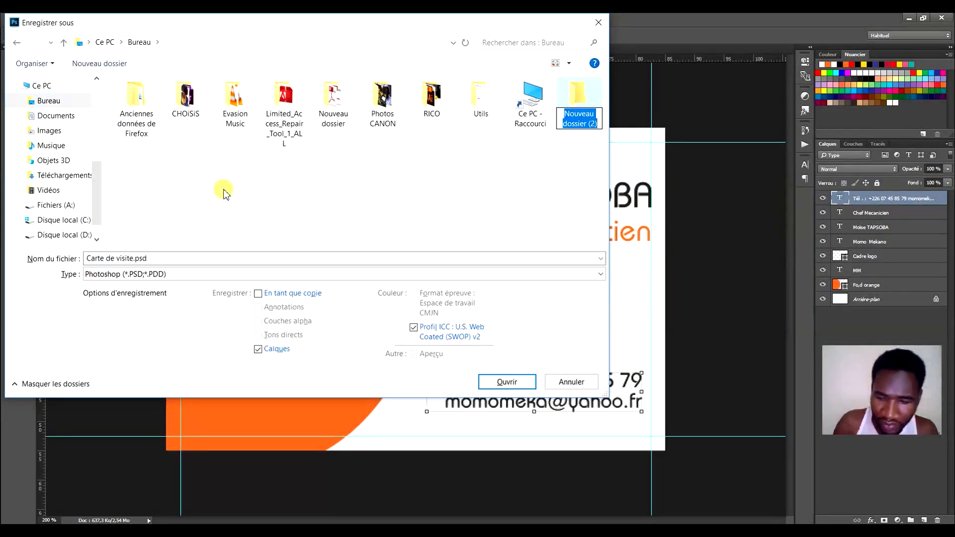
{"action": "type", "text": "Momo"}
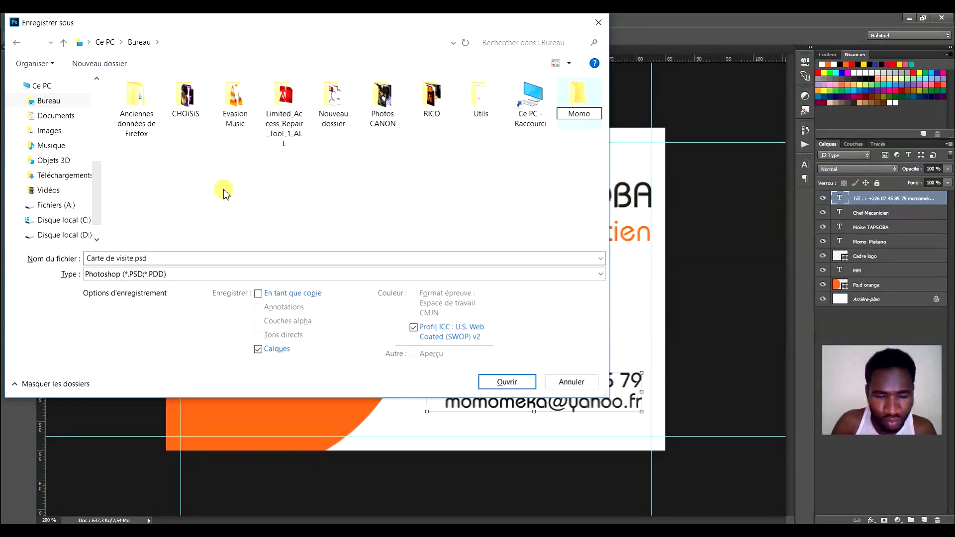
{"action": "type", "text": " Meka"}
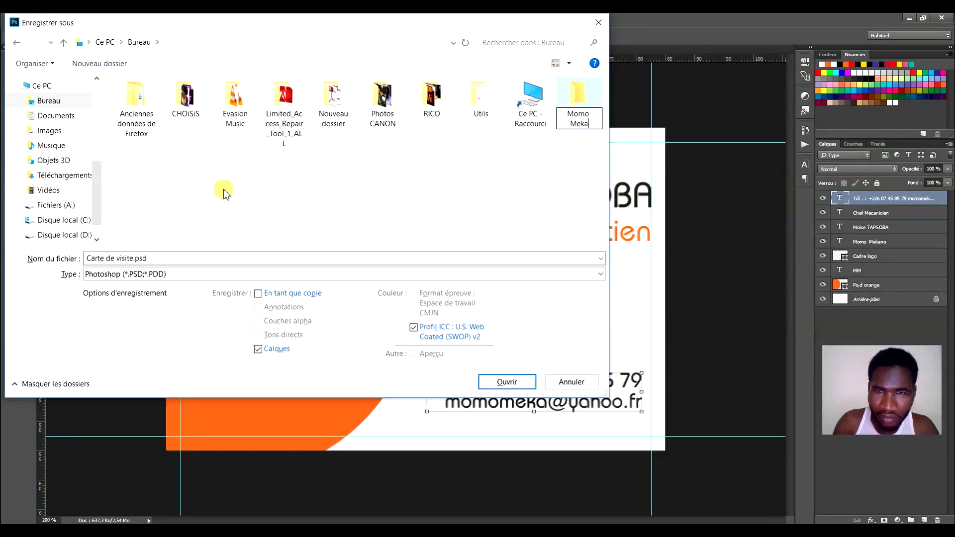
{"action": "key", "text": "Return"}
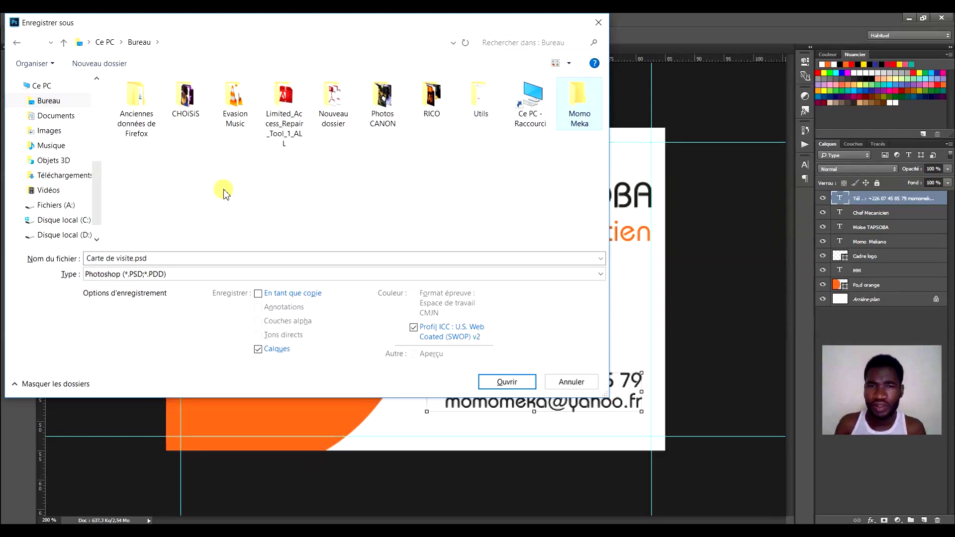
{"action": "key", "text": "Return"}
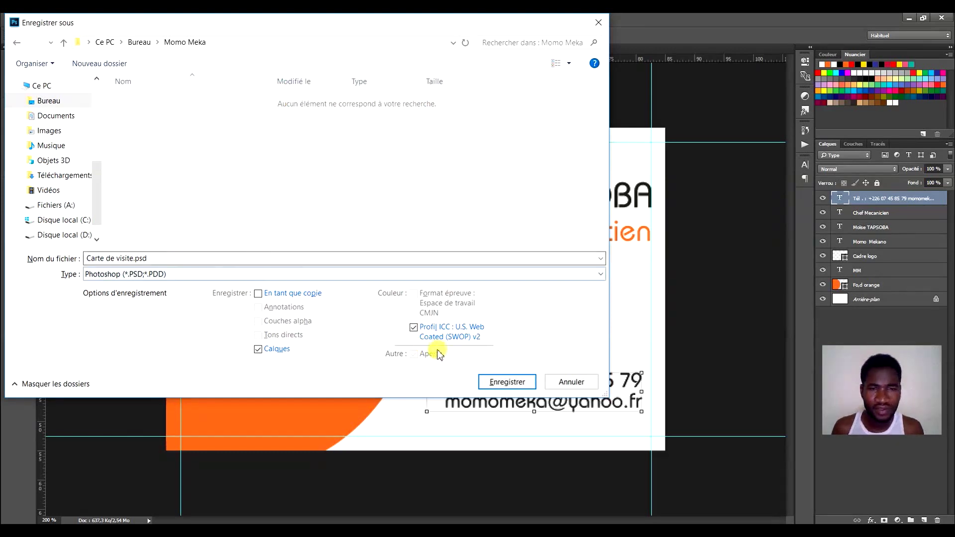
{"action": "left_click", "coordinate": [503, 386]}
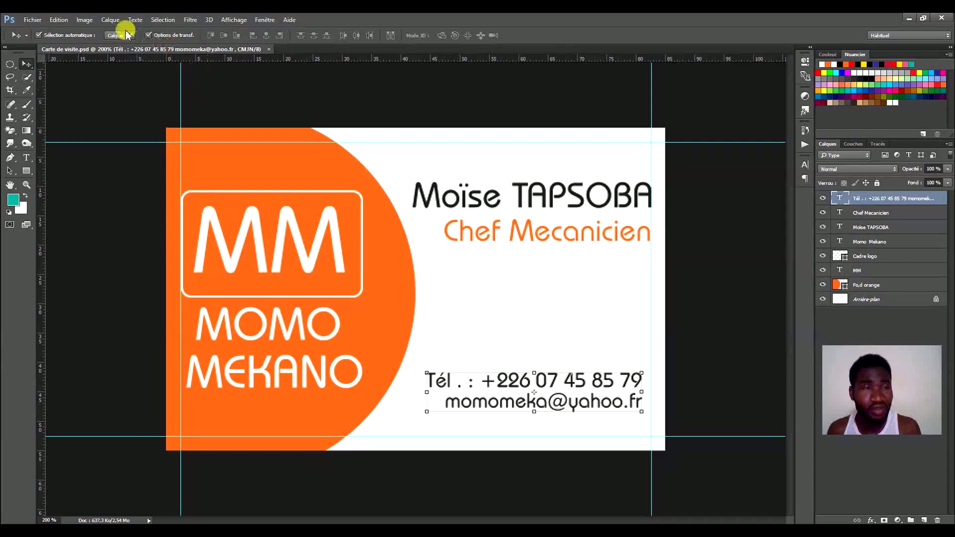
Open the Fichier menu to begin saving another copy of the card.
{"action": "left_click", "coordinate": [30, 20]}
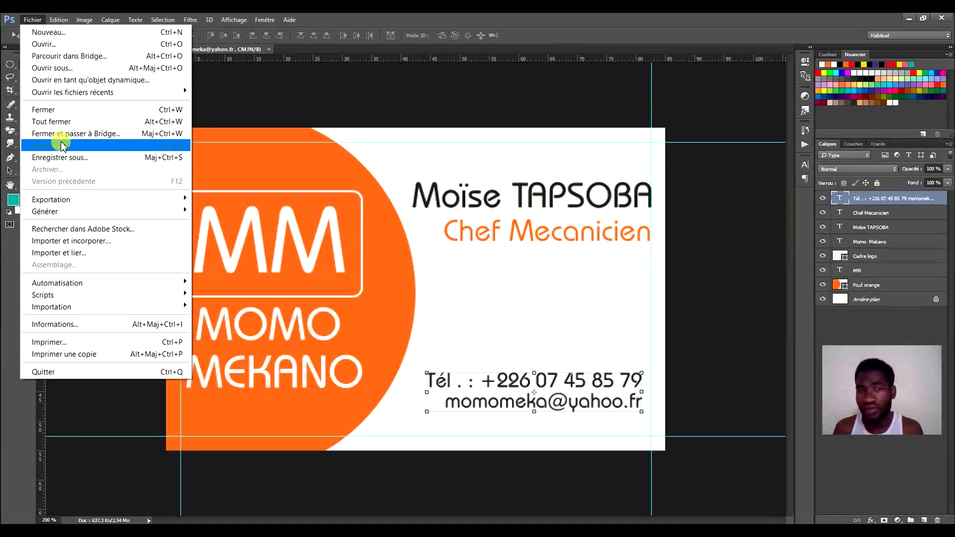
In the Save As dialog, set the file format to JPEG.
{"action": "left_click", "coordinate": [66, 158]}
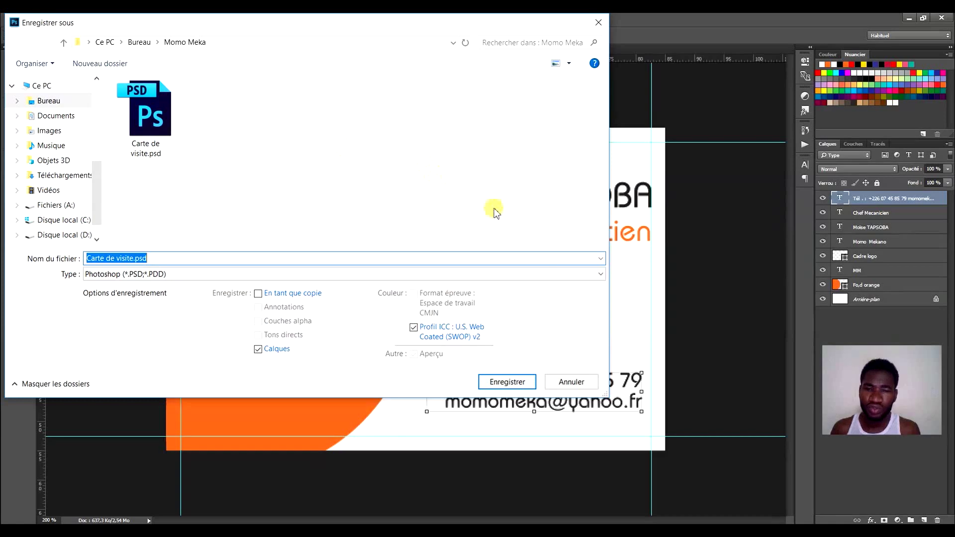
{"action": "left_click", "coordinate": [570, 381]}
{"action": "left_click", "coordinate": [31, 21]}
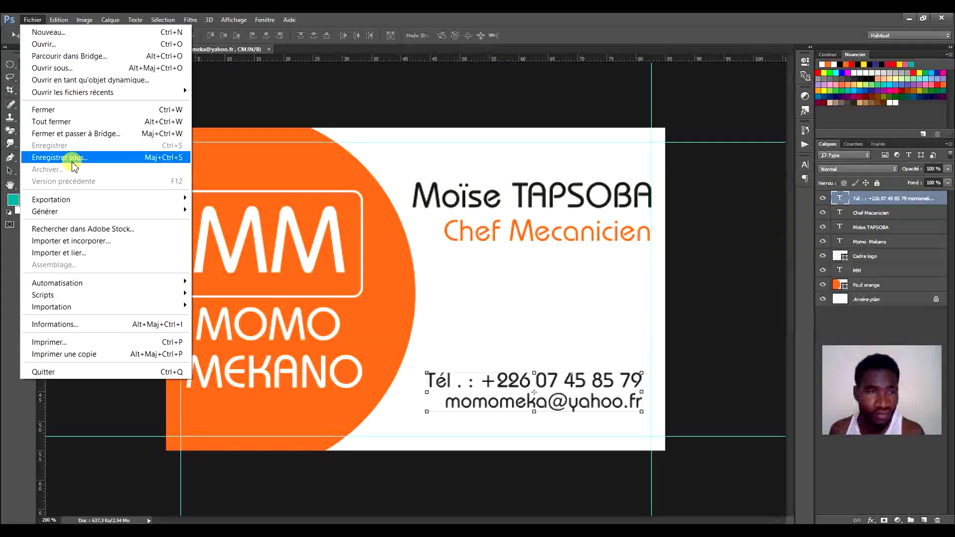
{"action": "left_click", "coordinate": [501, 20]}
{"action": "key", "text": "ctrl+shift+s"}
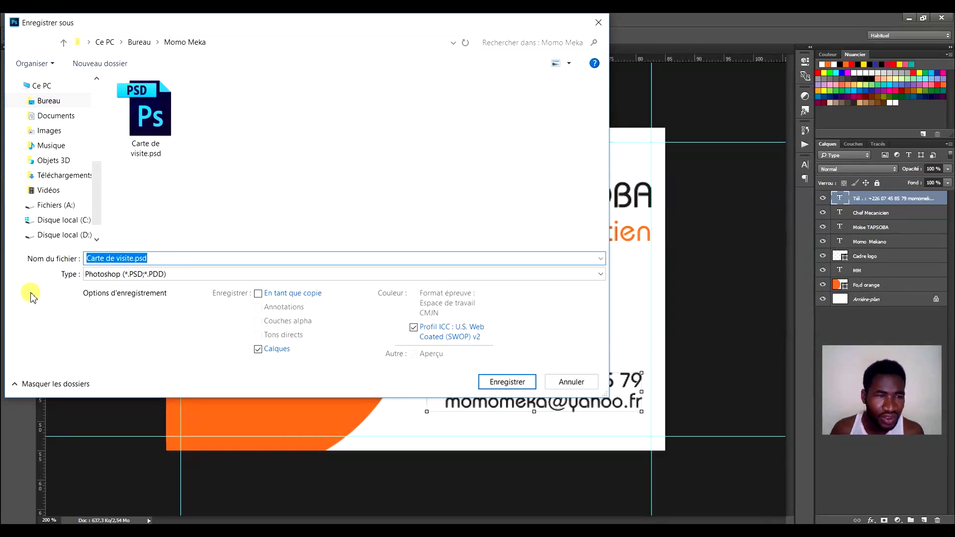
{"action": "left_click", "coordinate": [100, 275]}
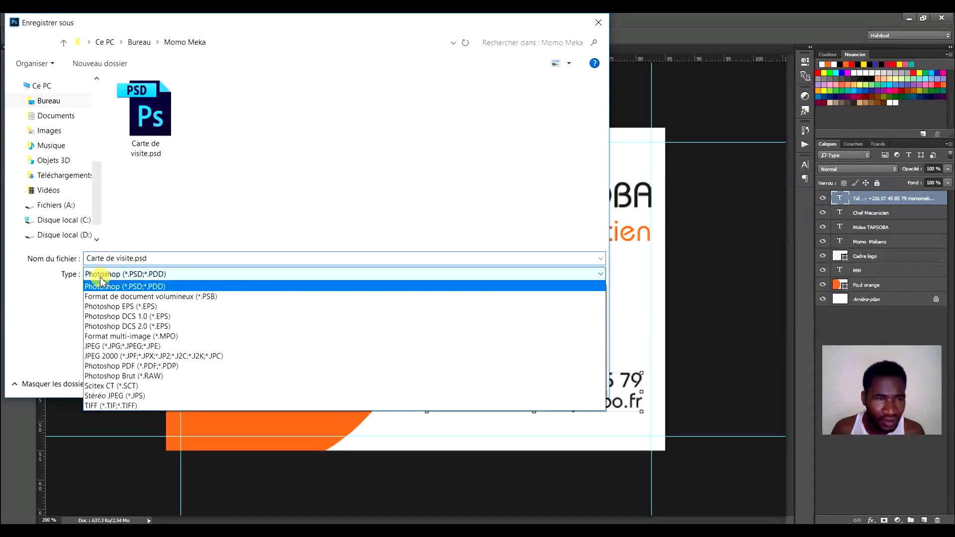
{"action": "left_click", "coordinate": [112, 346]}
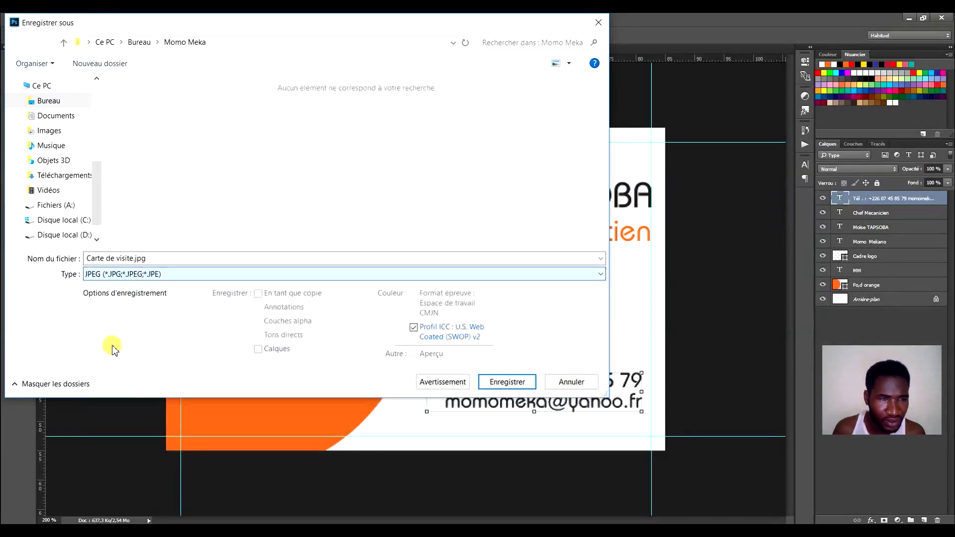
Save as Carte de visite.jpg in Momo Meka at quality 7 (Moyenne).
{"action": "left_click", "coordinate": [228, 259]}
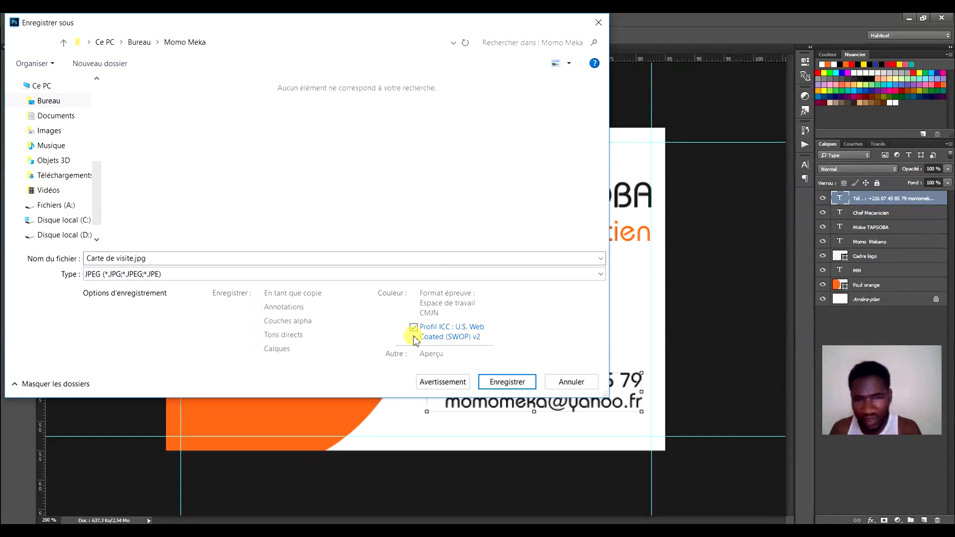
{"action": "left_click", "coordinate": [506, 381]}
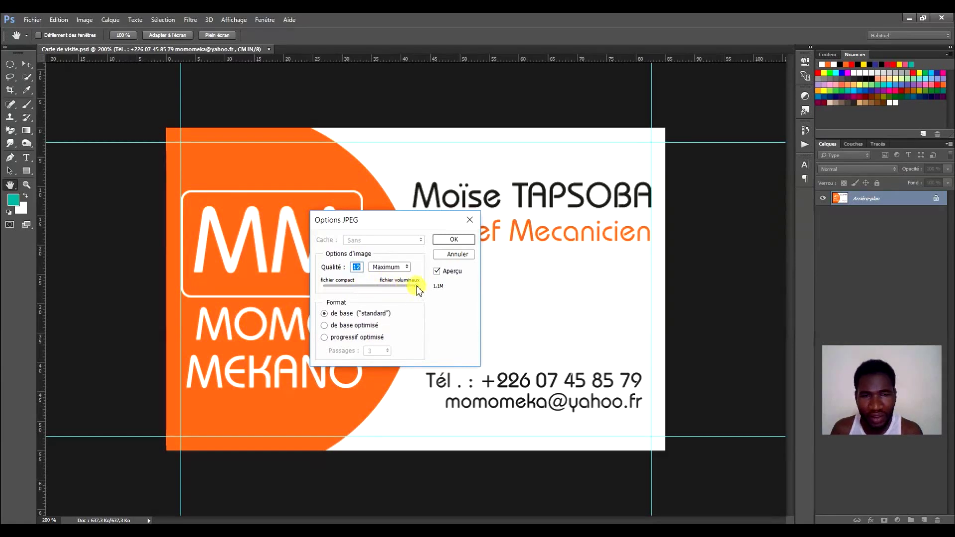
{"action": "left_click_drag", "start_coordinate": [416, 286], "coordinate": [379, 294]}
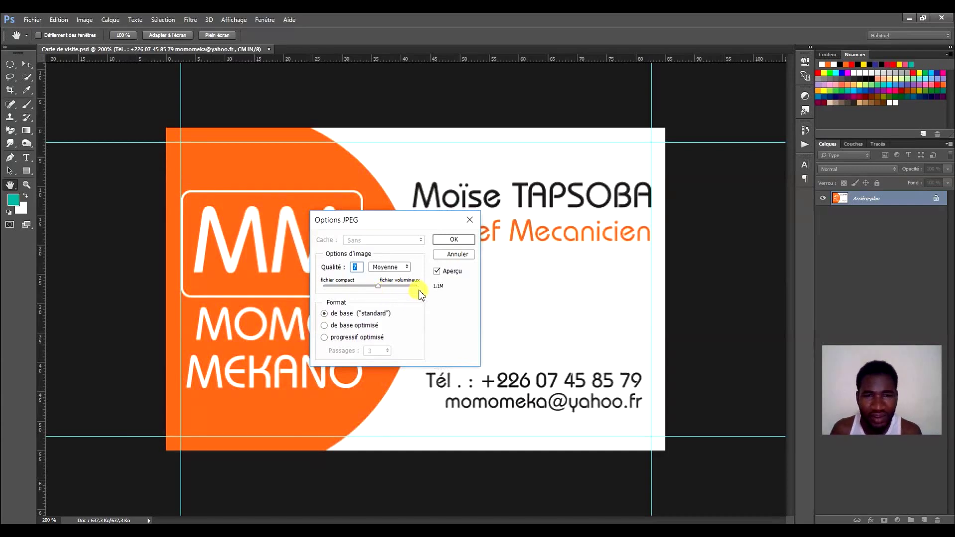
{"action": "left_click", "coordinate": [456, 240]}
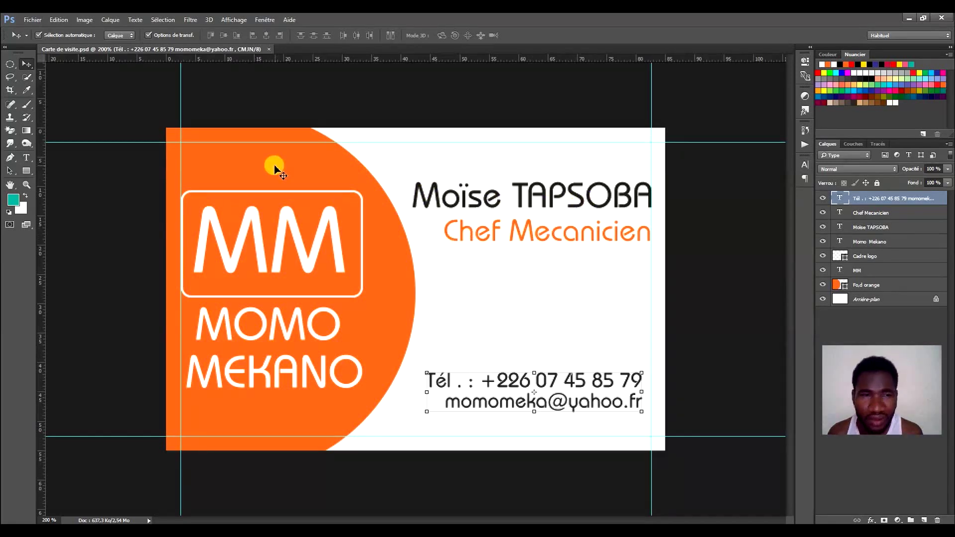
{"action": "left_click", "coordinate": [258, 158]}
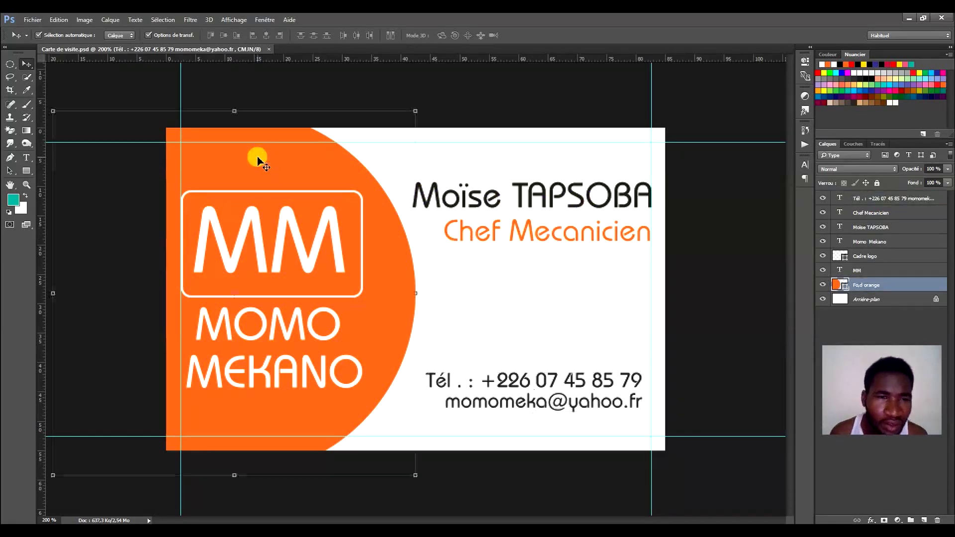
{"action": "left_click", "coordinate": [299, 192]}
{"action": "left_click", "coordinate": [497, 302]}
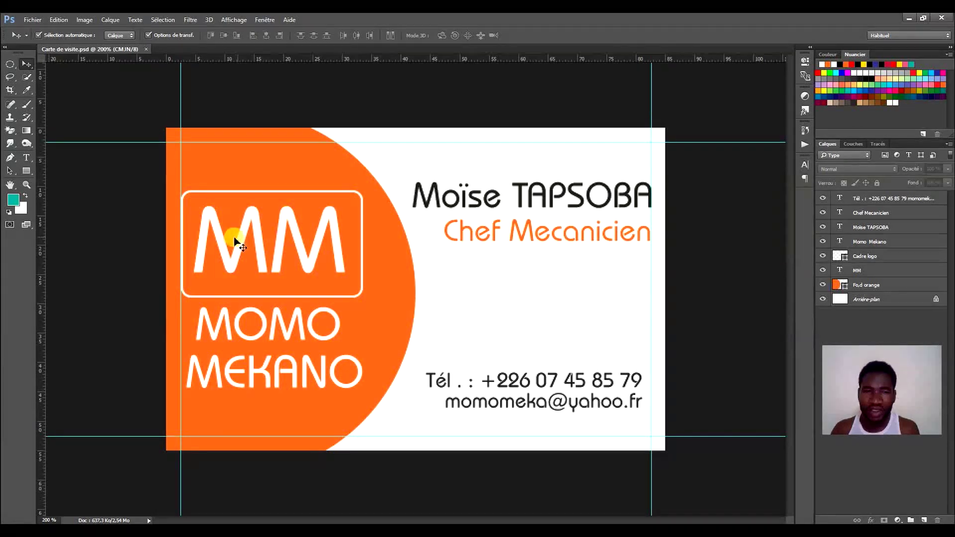
{"action": "left_click_drag", "start_coordinate": [252, 193], "coordinate": [272, 212]}
{"action": "mouse_move", "coordinate": [453, 204]}
{"action": "left_mouse_down"}
{"action": "mouse_move", "coordinate": [458, 186]}
{"action": "mouse_move", "coordinate": [442, 201]}
{"action": "left_mouse_up"}
{"action": "left_click_drag", "start_coordinate": [504, 234], "coordinate": [466, 250]}
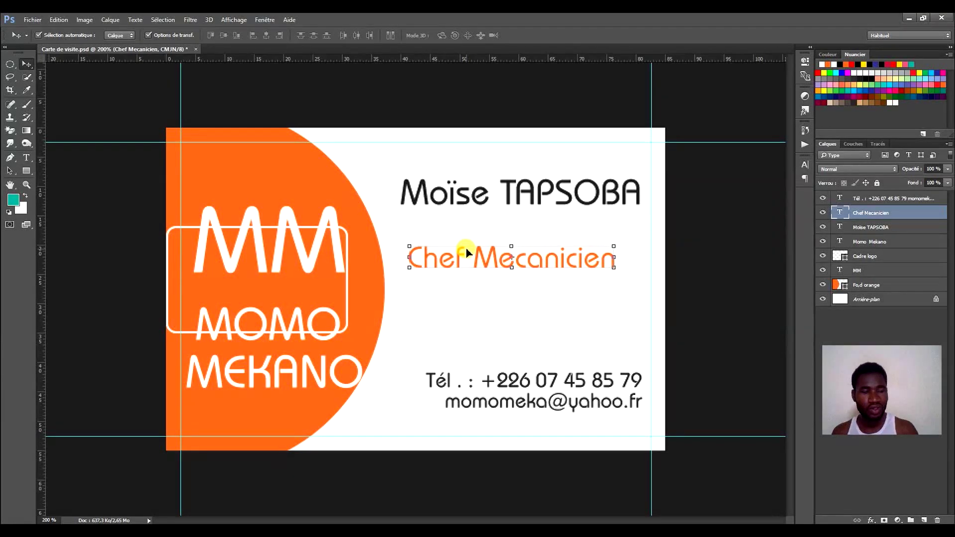
{"action": "key", "text": "ctrl"}
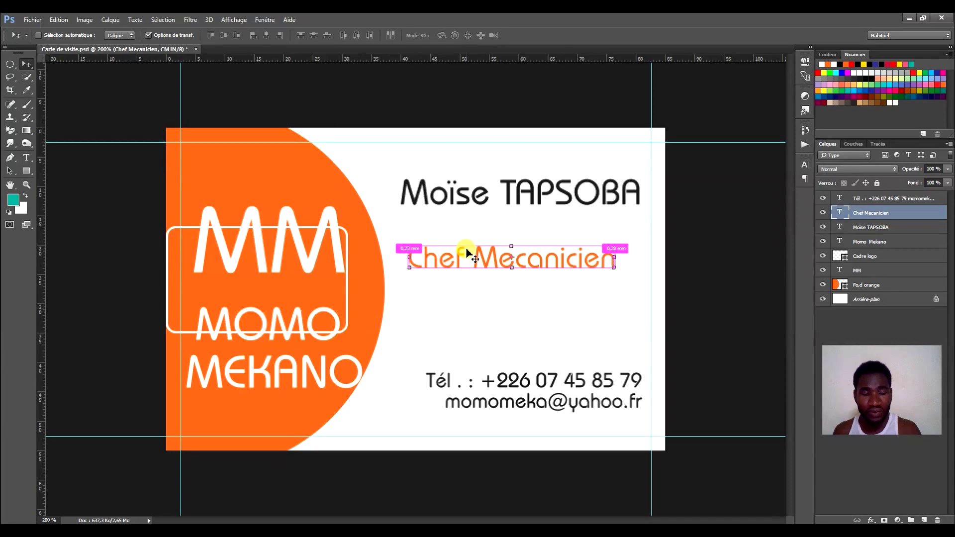
{"action": "key", "text": "ctrl+alt+z"}
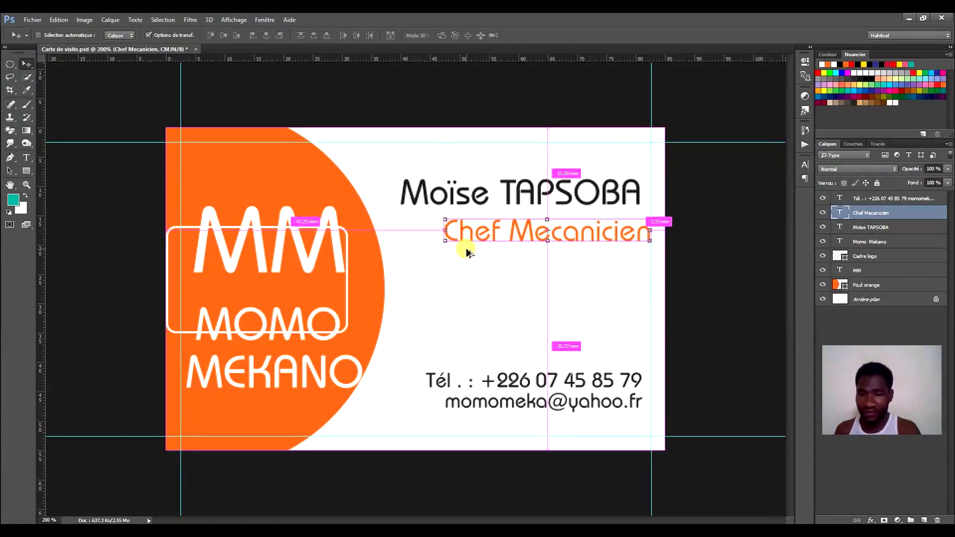
{"action": "key", "text": "ctrl+alt+z"}
{"action": "key", "text": "ctrl+alt+z"}
{"action": "key", "text": "ctrl+alt+z"}
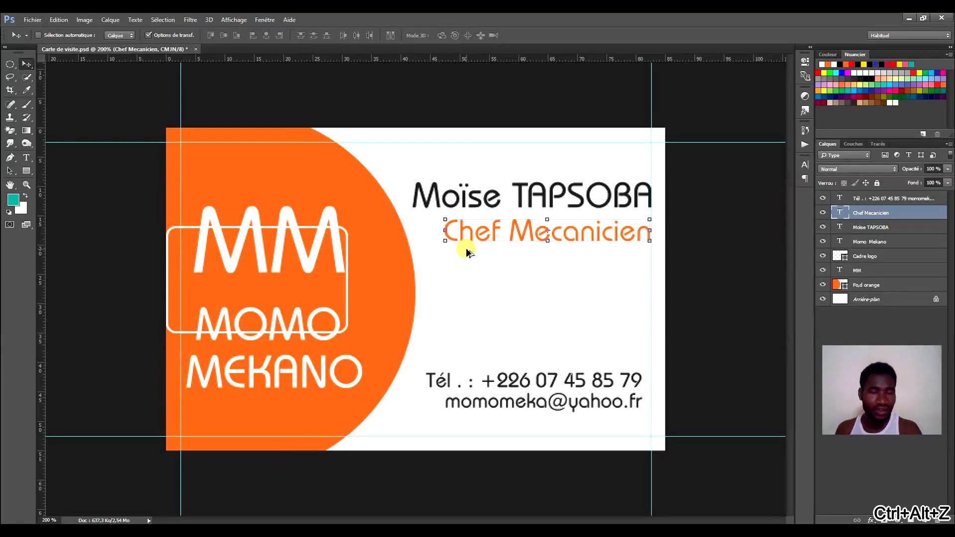
{"action": "key", "text": "ctrl"}
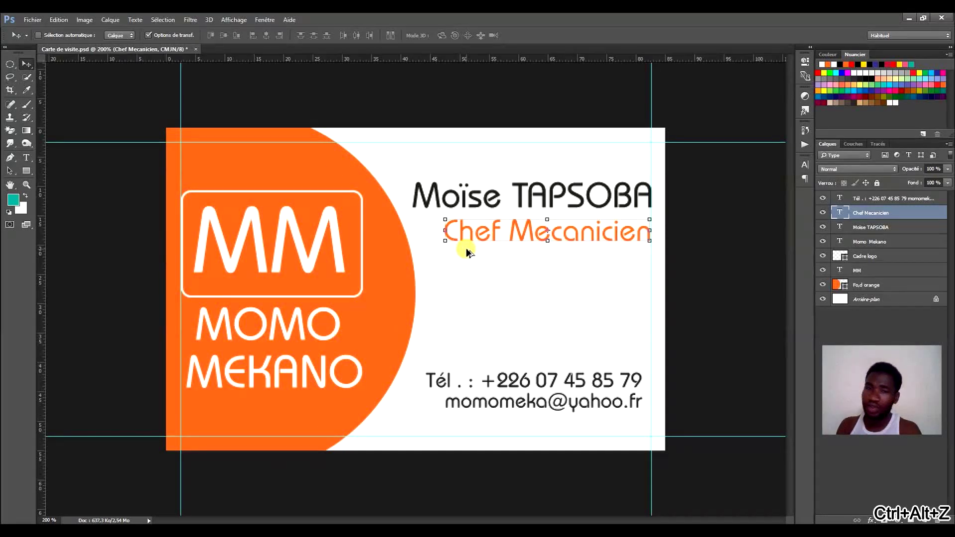